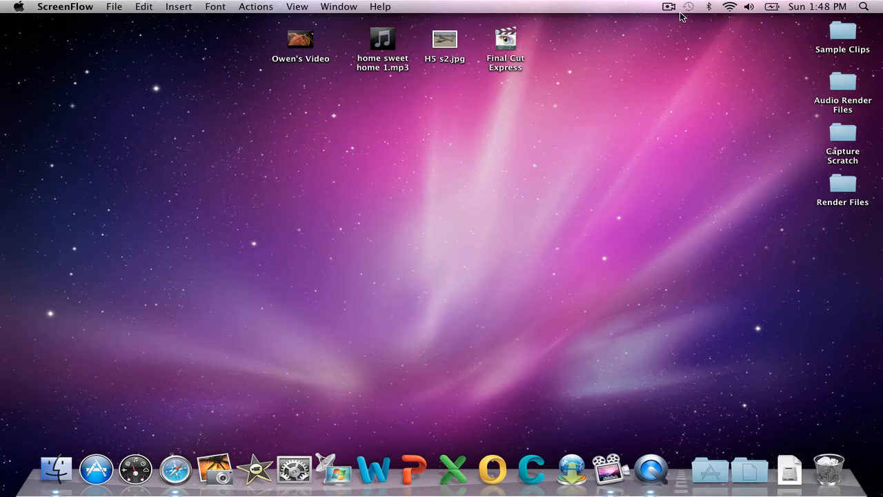
Open Final Cut Express and move the Sequence 1 icon into the upper-left corner of the Browser.
{"action": "double_click", "coordinate": [505, 38]}
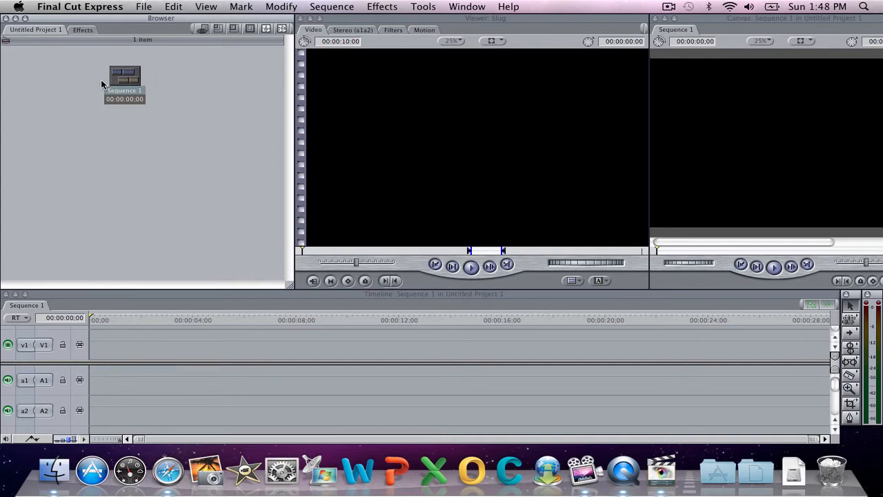
{"action": "left_click_drag", "start_coordinate": [118, 80], "coordinate": [31, 68]}
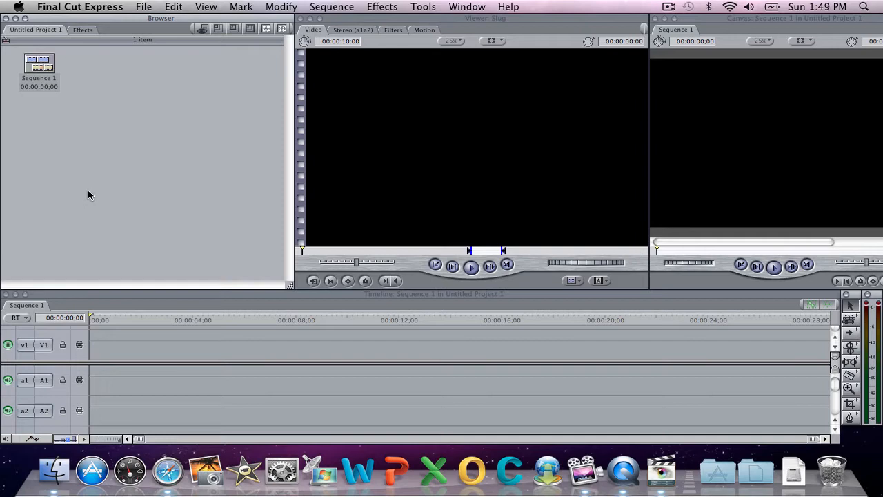
Adjust the boundary between the Viewer and the Canvas so the Canvas is slightly wider.
{"action": "left_click", "coordinate": [546, 18]}
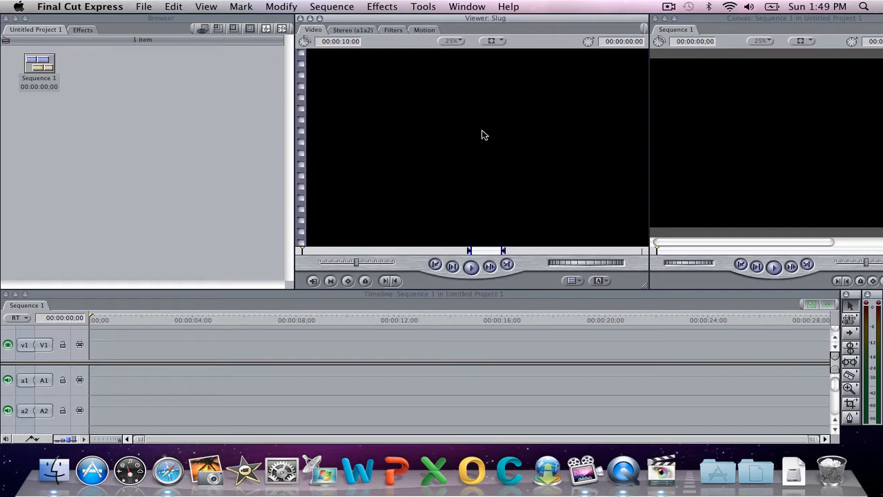
{"action": "left_click", "coordinate": [712, 26]}
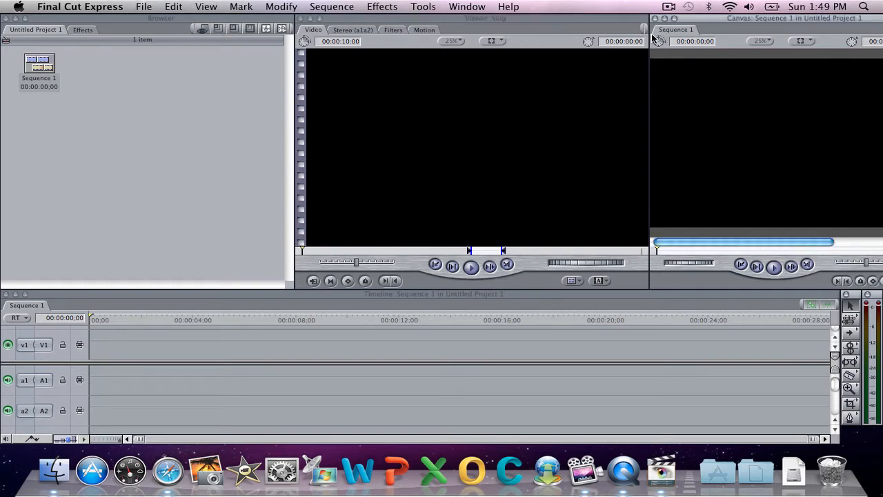
{"action": "left_click_drag", "start_coordinate": [653, 37], "coordinate": [516, 47]}
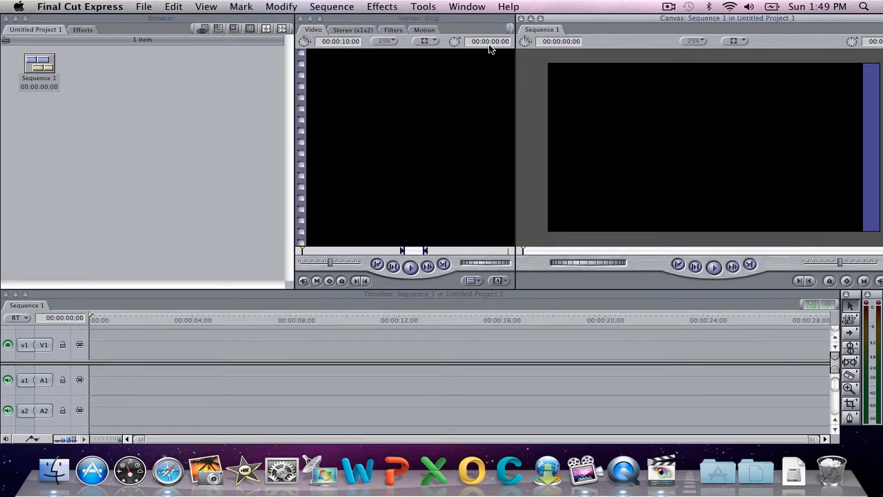
{"action": "left_click_drag", "start_coordinate": [489, 45], "coordinate": [639, 79]}
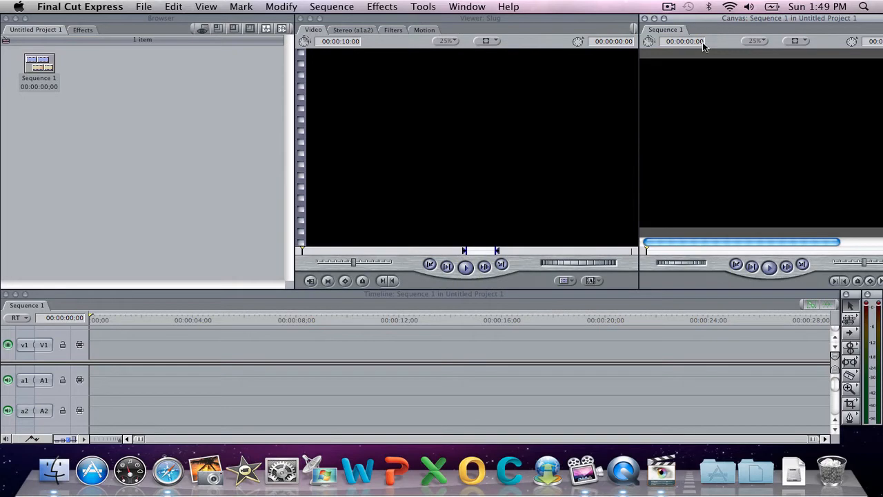
{"action": "mouse_move", "coordinate": [715, 23]}
{"action": "left_mouse_down"}
{"action": "mouse_move", "coordinate": [677, 49]}
{"action": "mouse_move", "coordinate": [400, 102]}
{"action": "mouse_move", "coordinate": [703, 41]}
{"action": "mouse_move", "coordinate": [717, 22]}
{"action": "left_mouse_up"}
{"action": "left_click", "coordinate": [144, 6]}
{"action": "mouse_move", "coordinate": [194, 170]}
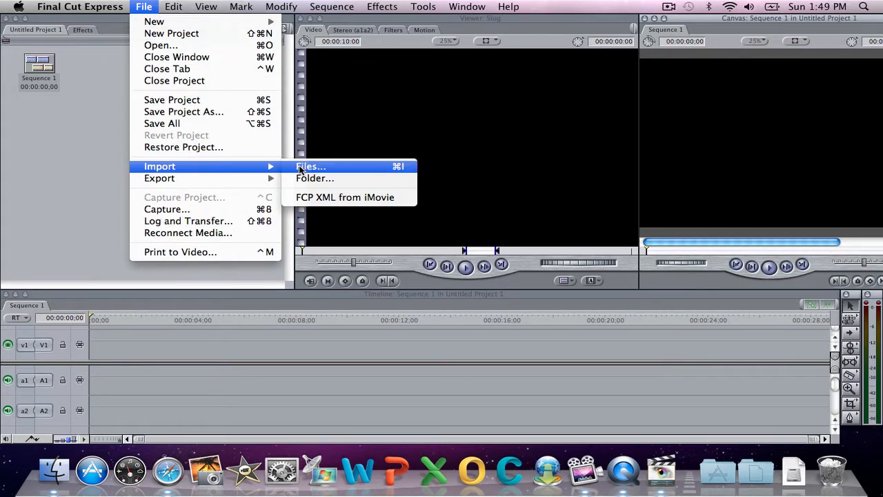
{"action": "left_click", "coordinate": [90, 176]}
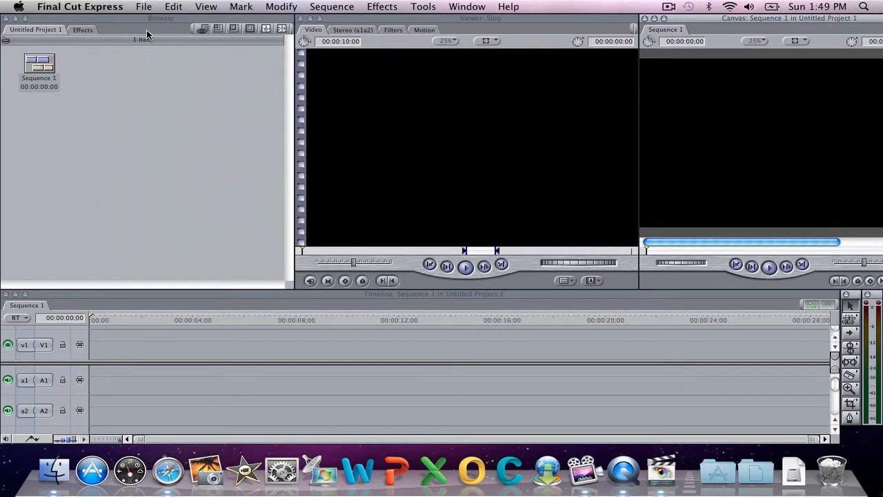
Import all the clips from the Sample Clips folder on the Desktop into the project.
{"action": "left_click", "coordinate": [147, 8]}
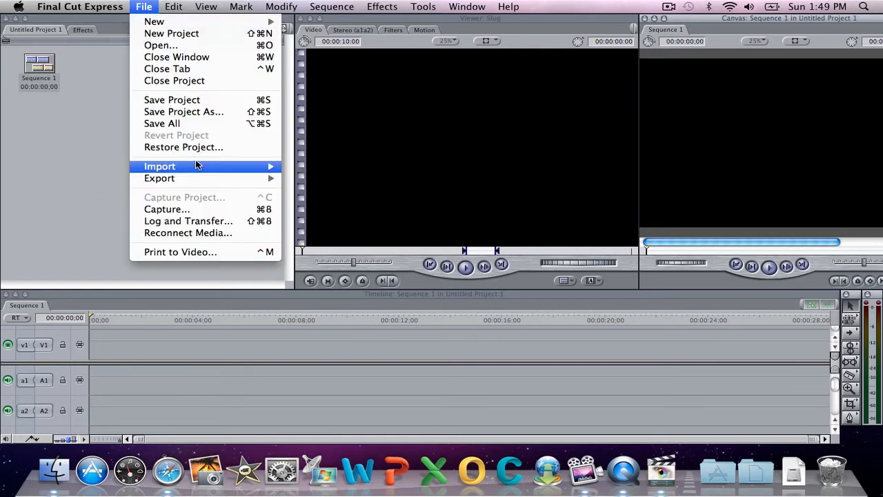
{"action": "mouse_move", "coordinate": [246, 167]}
{"action": "left_click", "coordinate": [296, 167]}
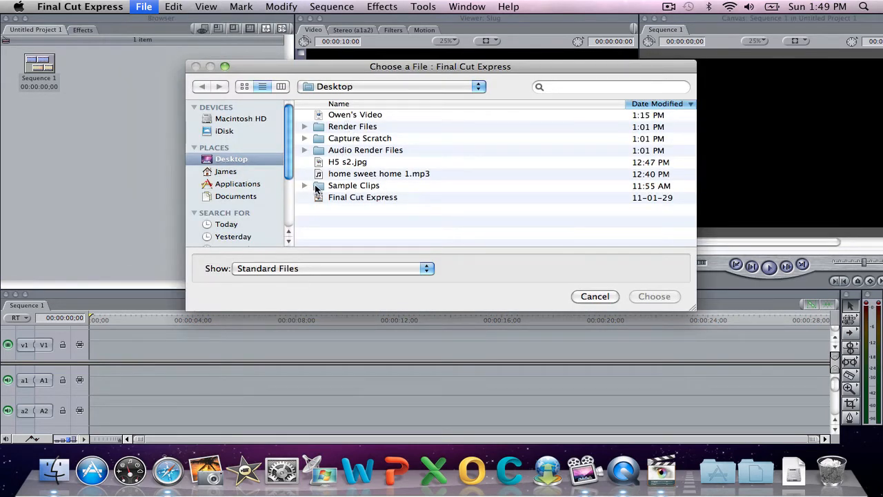
{"action": "double_click", "coordinate": [316, 186]}
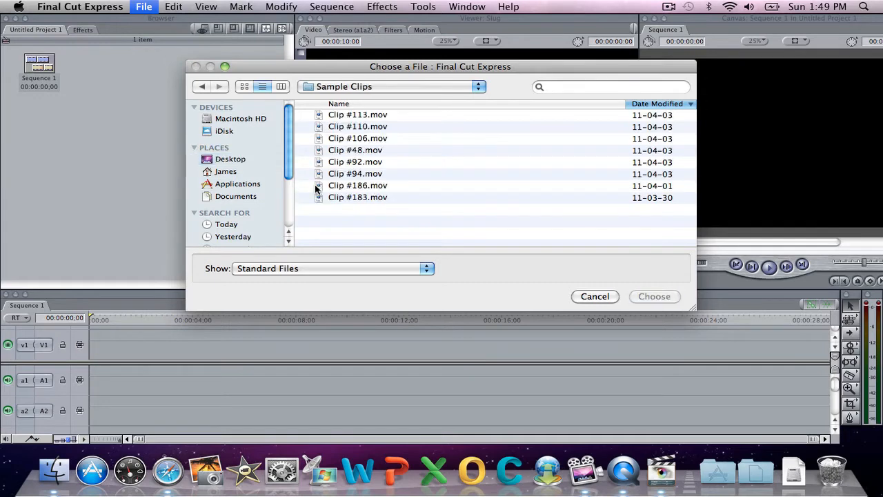
{"action": "left_click", "coordinate": [373, 116]}
{"action": "key", "text": "super+a"}
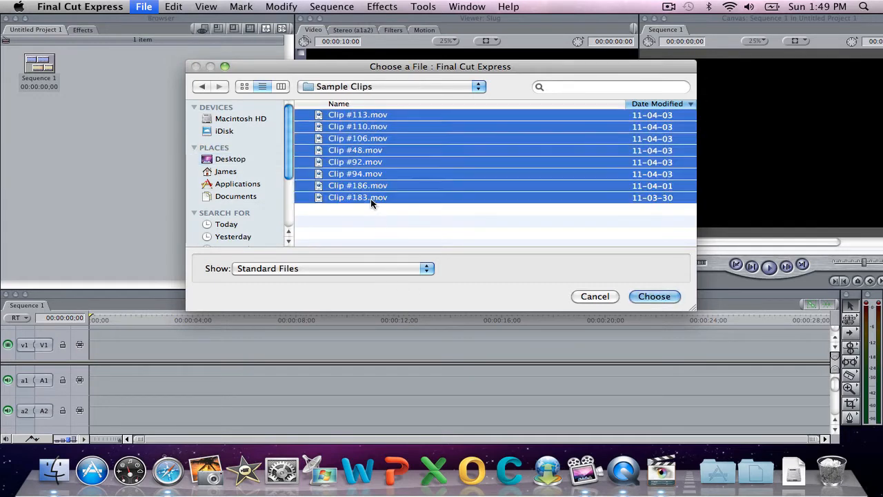
{"action": "left_click", "coordinate": [642, 296]}
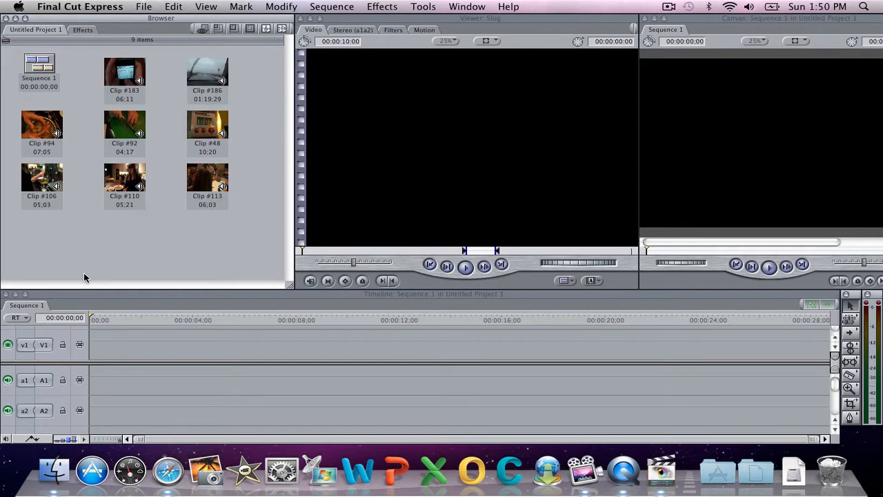
Place Clip #183 at the start of track V1 and change the sequence settings to match the clip.
{"action": "left_click", "coordinate": [129, 83]}
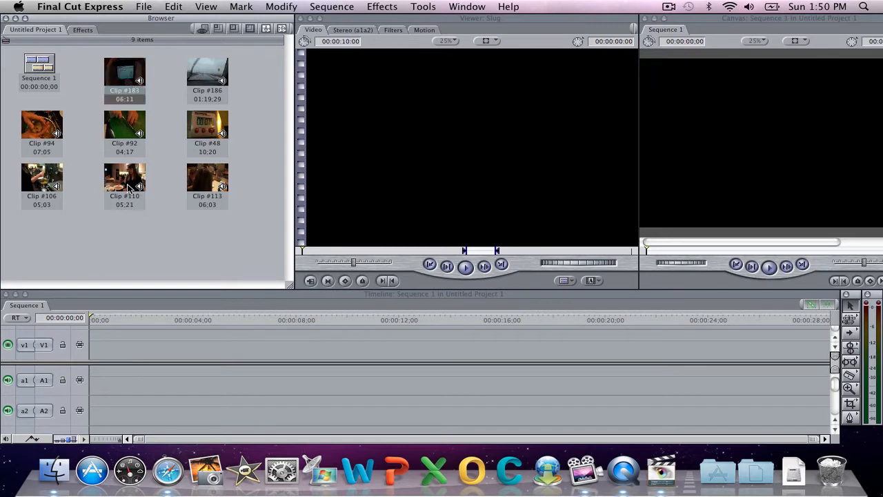
{"action": "left_click", "coordinate": [164, 336]}
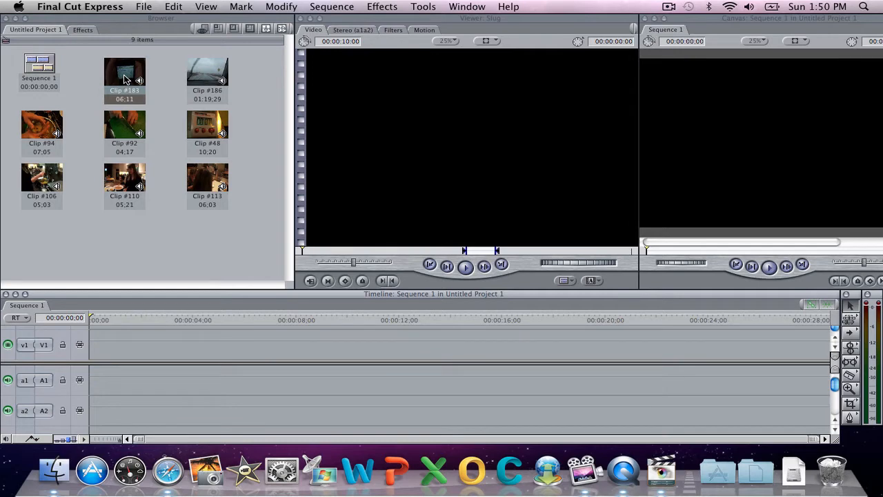
{"action": "mouse_move", "coordinate": [125, 79]}
{"action": "left_mouse_down"}
{"action": "mouse_move", "coordinate": [125, 316]}
{"action": "mouse_move", "coordinate": [135, 104]}
{"action": "mouse_move", "coordinate": [128, 82]}
{"action": "mouse_move", "coordinate": [126, 273]}
{"action": "mouse_move", "coordinate": [105, 340]}
{"action": "mouse_move", "coordinate": [100, 220]}
{"action": "mouse_move", "coordinate": [131, 75]}
{"action": "left_mouse_up"}
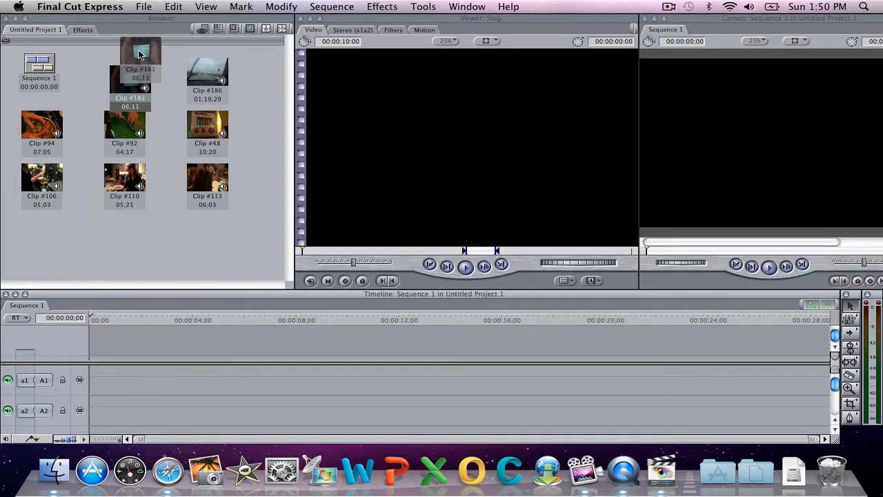
{"action": "left_click", "coordinate": [834, 348]}
{"action": "left_click", "coordinate": [834, 348]}
{"action": "left_click", "coordinate": [835, 348]}
{"action": "left_click", "coordinate": [836, 347]}
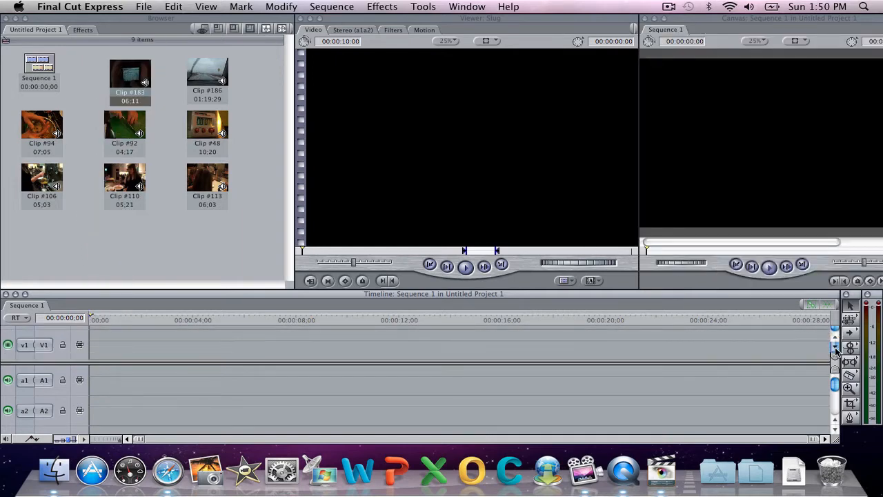
{"action": "left_click_drag", "start_coordinate": [129, 78], "coordinate": [97, 344]}
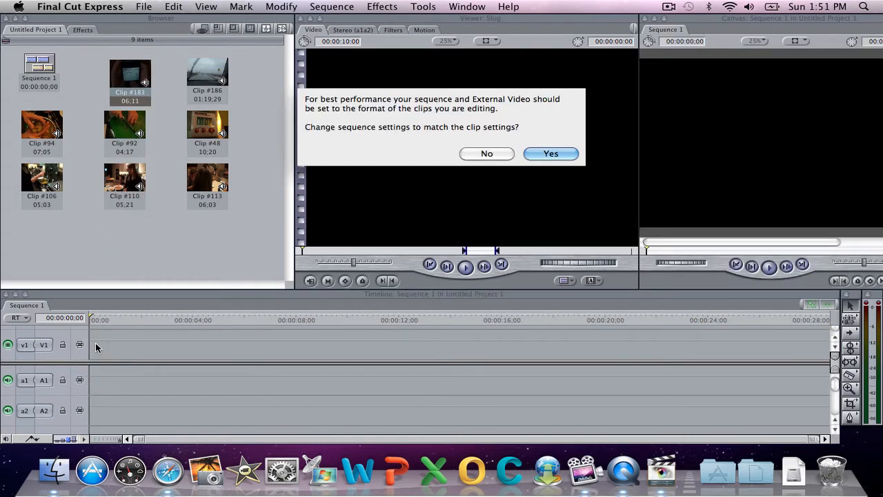
{"action": "left_click", "coordinate": [549, 155]}
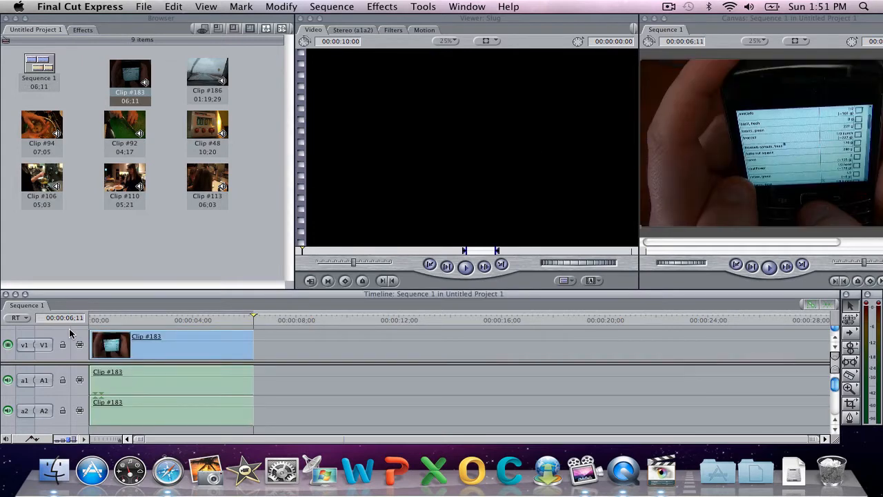
Open Clip #183 from the Timeline in the Viewer and play part of it.
{"action": "double_click", "coordinate": [137, 339]}
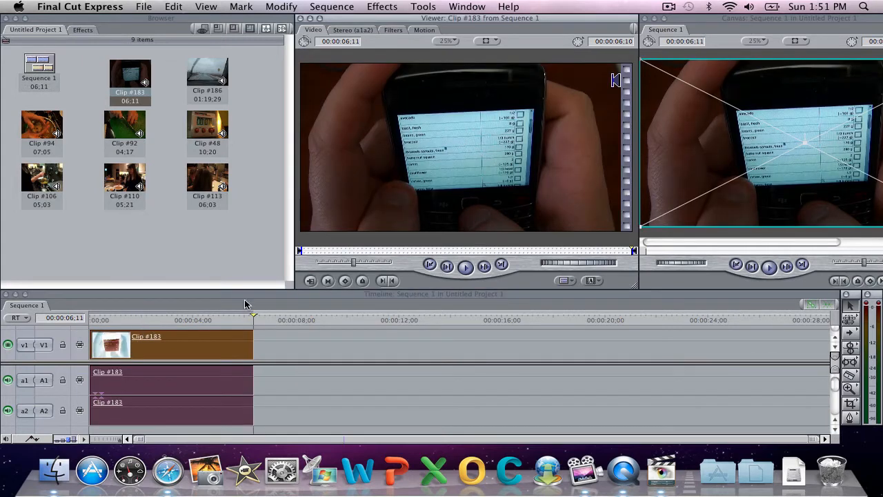
{"action": "left_click", "coordinate": [98, 319]}
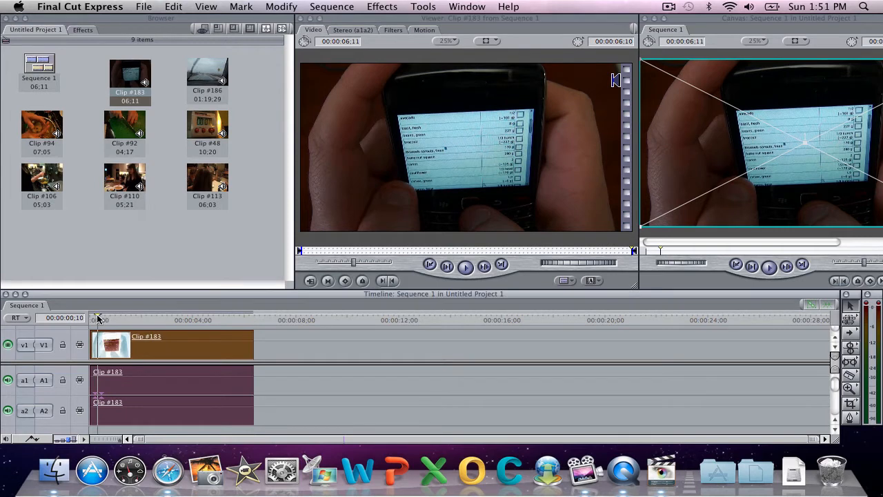
{"action": "left_click", "coordinate": [468, 270]}
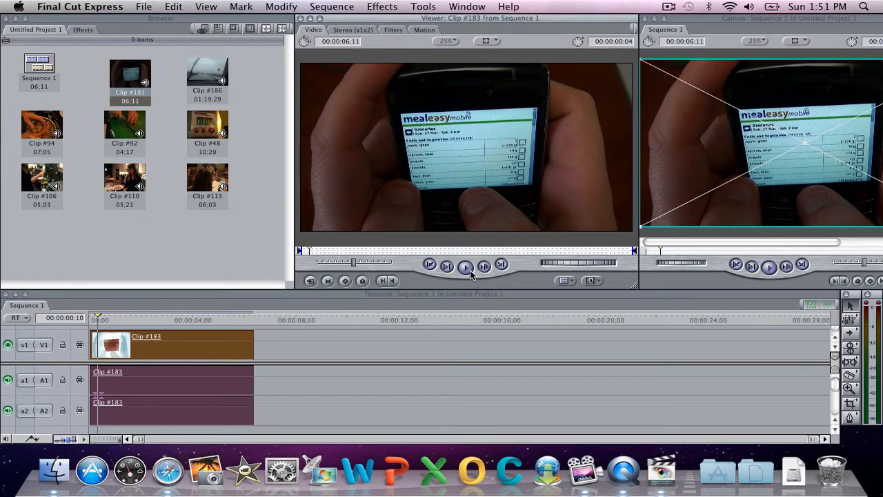
{"action": "left_click", "coordinate": [469, 273]}
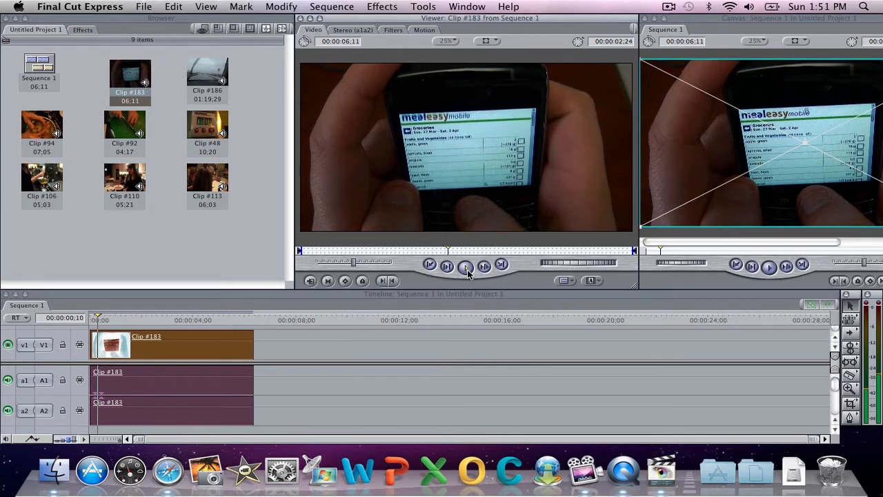
{"action": "left_click", "coordinate": [466, 275]}
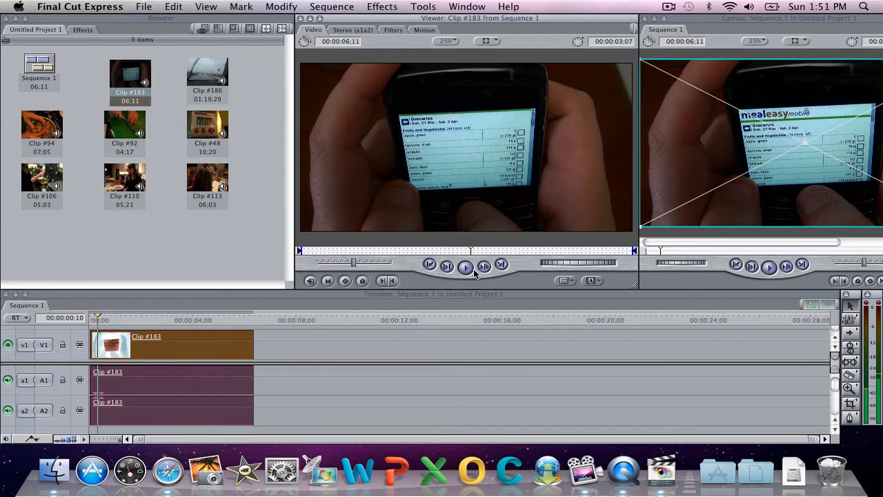
{"action": "left_click", "coordinate": [465, 270]}
Play the sequence in the Canvas from near its start and stop it after about two seconds.
{"action": "left_click", "coordinate": [99, 318]}
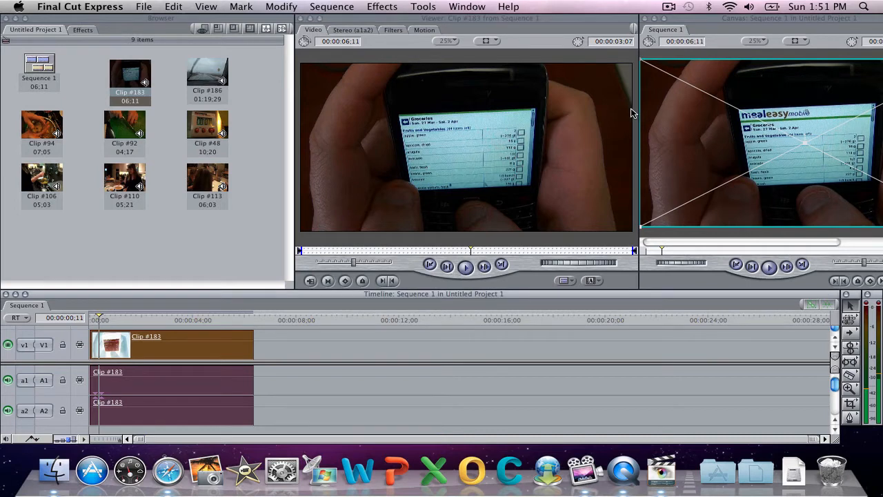
{"action": "key", "text": "space"}
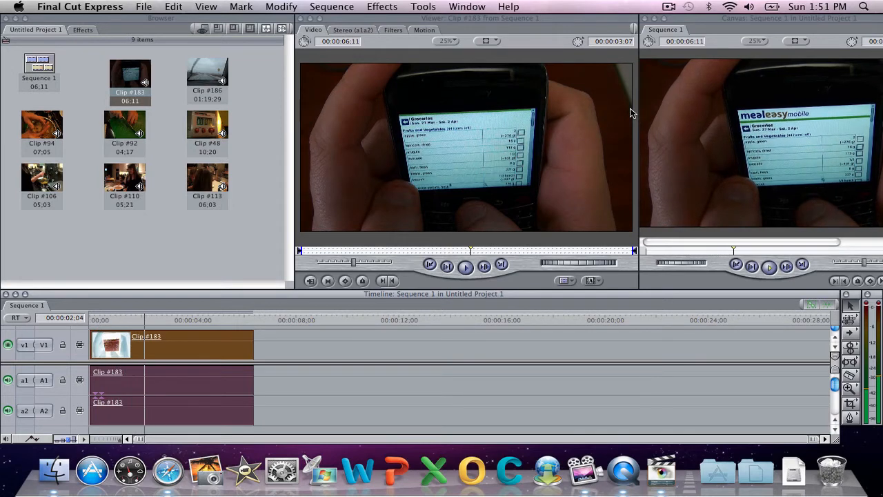
{"action": "key", "text": "space"}
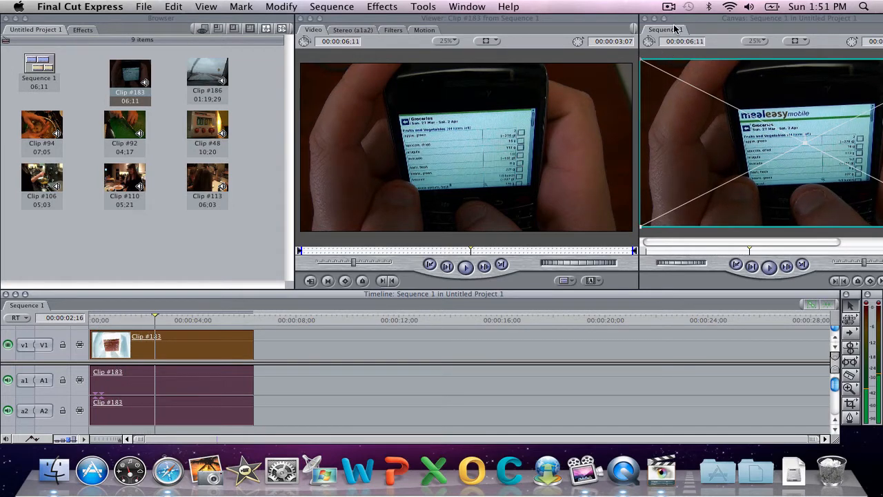
Move the Canvas over the Viewer, widen it to show the whole frame, and put the playhead at the end of Clip #183.
{"action": "left_click_drag", "start_coordinate": [676, 21], "coordinate": [525, 21]}
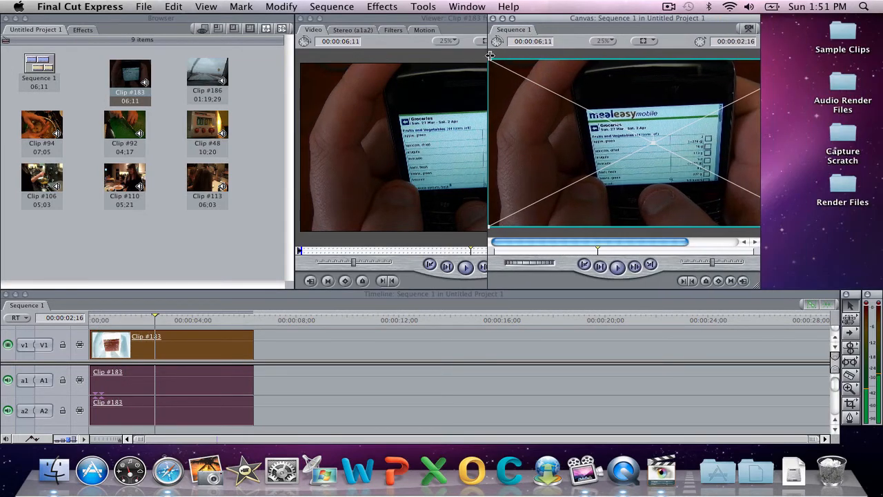
{"action": "left_click_drag", "start_coordinate": [489, 53], "coordinate": [353, 43]}
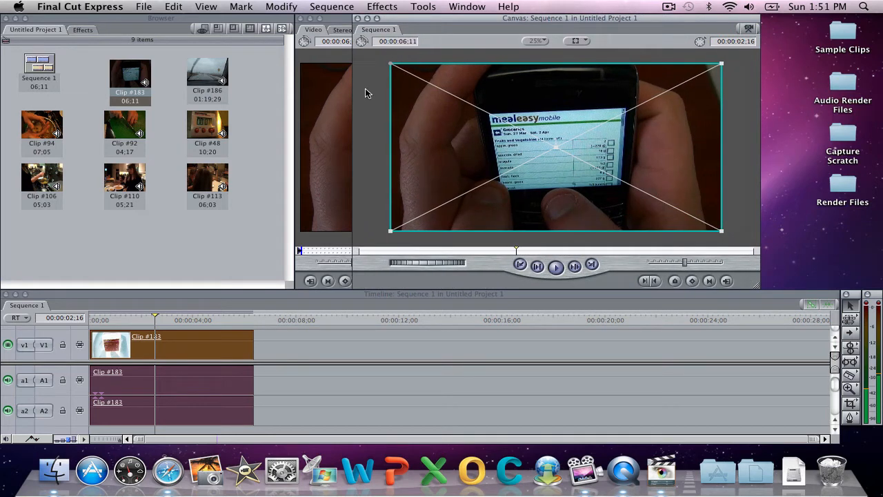
{"action": "left_click", "coordinate": [254, 319]}
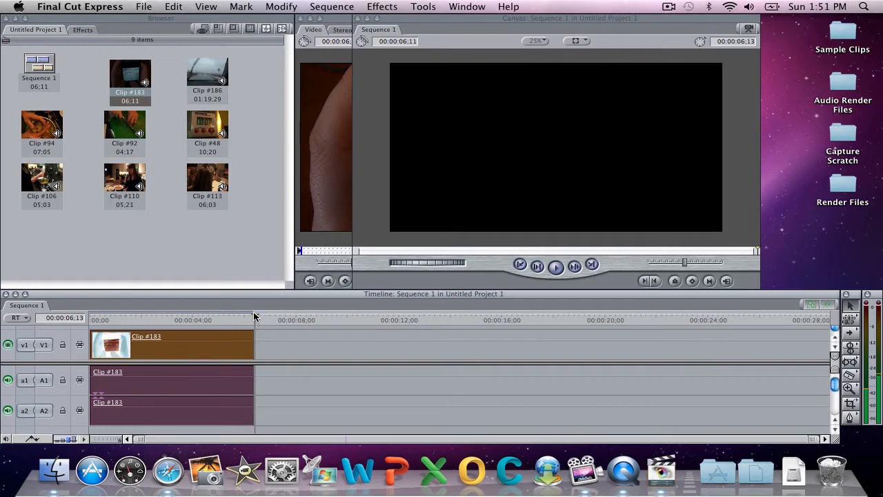
Preview Clip #92 in the Viewer and place it on track V1 after Clip #183, leaving a short gap between them.
{"action": "double_click", "coordinate": [124, 130]}
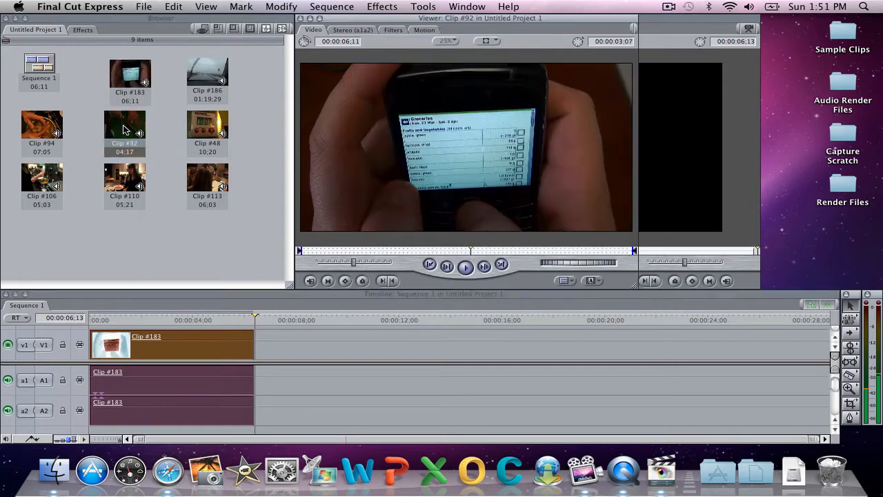
{"action": "left_click", "coordinate": [465, 268]}
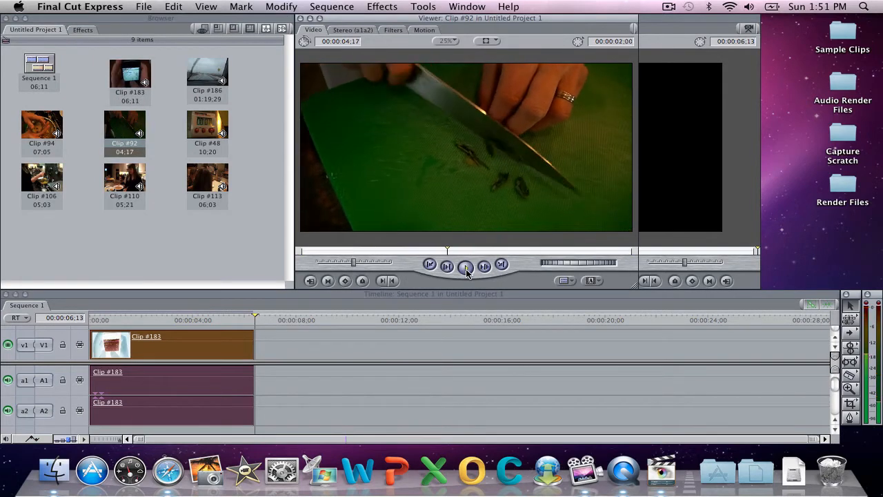
{"action": "left_click", "coordinate": [465, 268]}
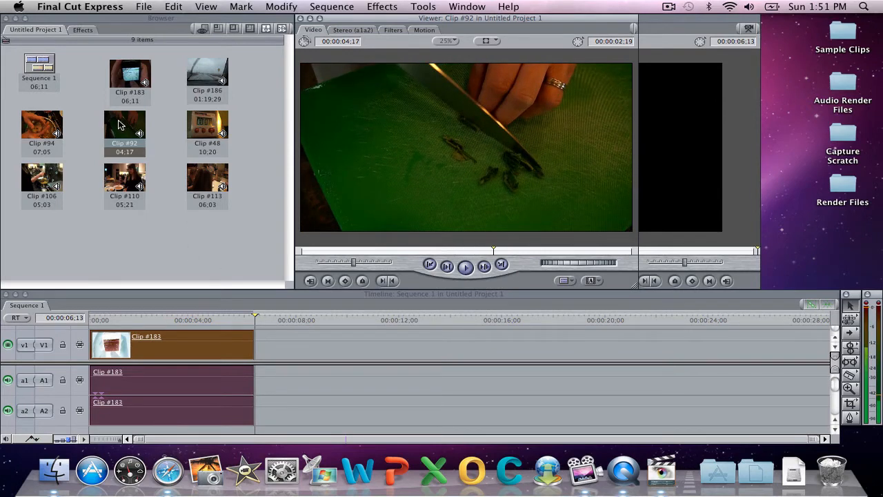
{"action": "left_click_drag", "start_coordinate": [118, 124], "coordinate": [283, 346]}
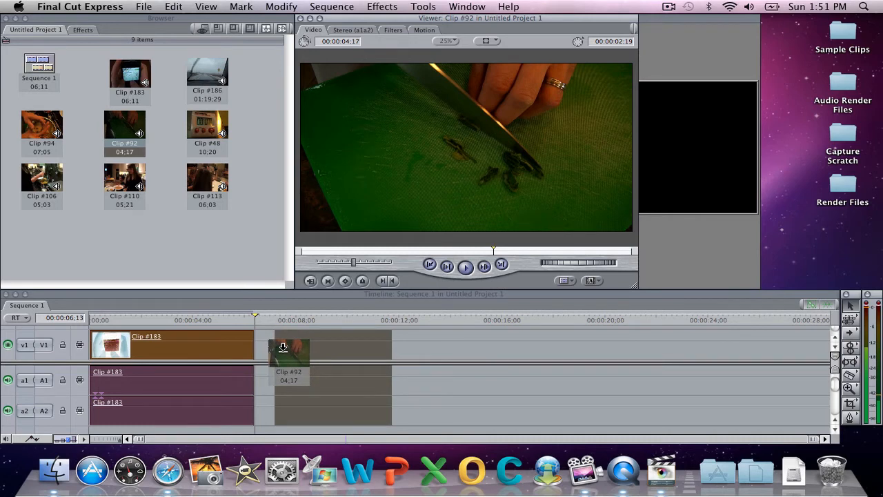
{"action": "mouse_move", "coordinate": [282, 347]}
{"action": "left_mouse_down"}
{"action": "mouse_move", "coordinate": [270, 348]}
{"action": "mouse_move", "coordinate": [291, 348]}
{"action": "left_mouse_up"}
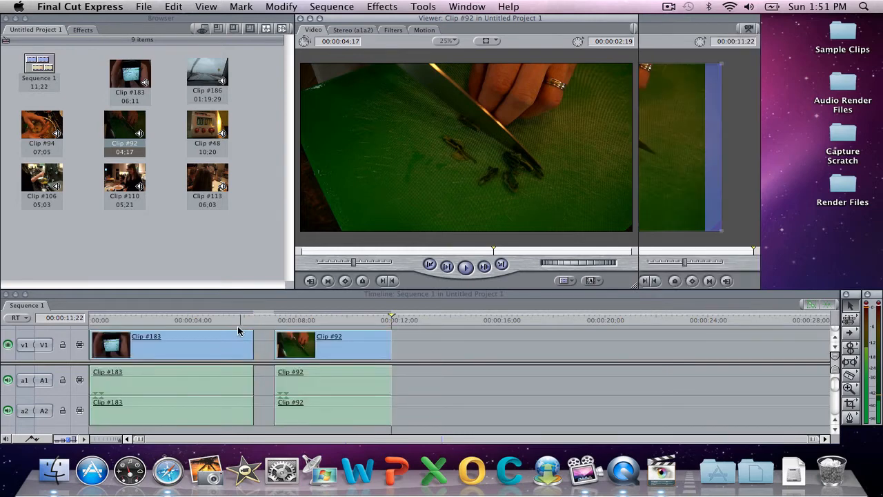
Move Clip #92 closer to Clip #183 on V1, bring the Canvas forward, and play the sequence across the remaining gap.
{"action": "double_click", "coordinate": [328, 354]}
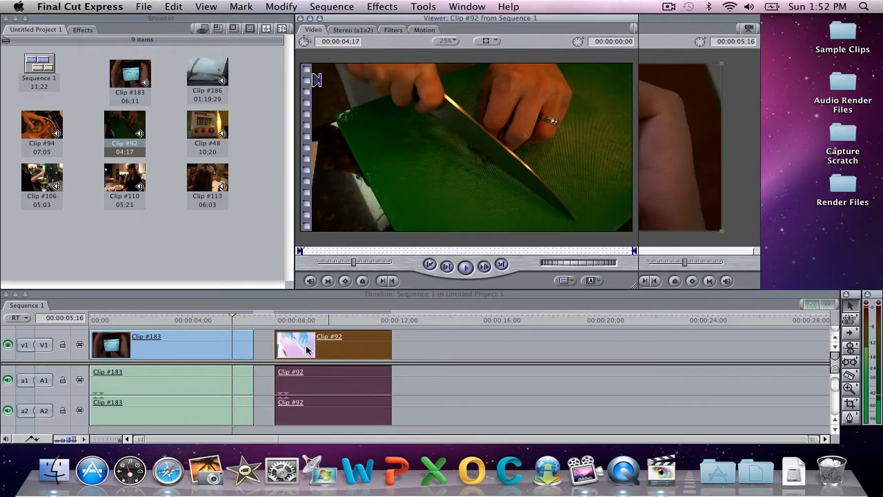
{"action": "left_click_drag", "start_coordinate": [312, 346], "coordinate": [305, 344]}
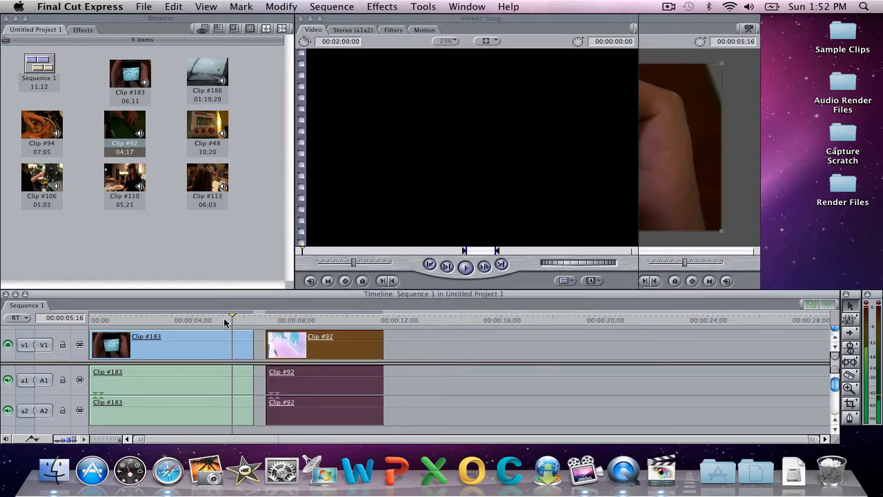
{"action": "left_click", "coordinate": [225, 318]}
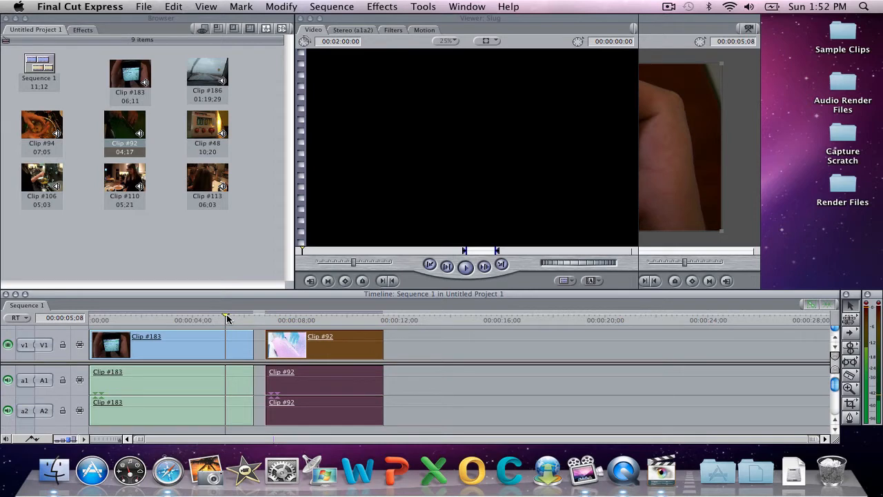
{"action": "key", "text": "space"}
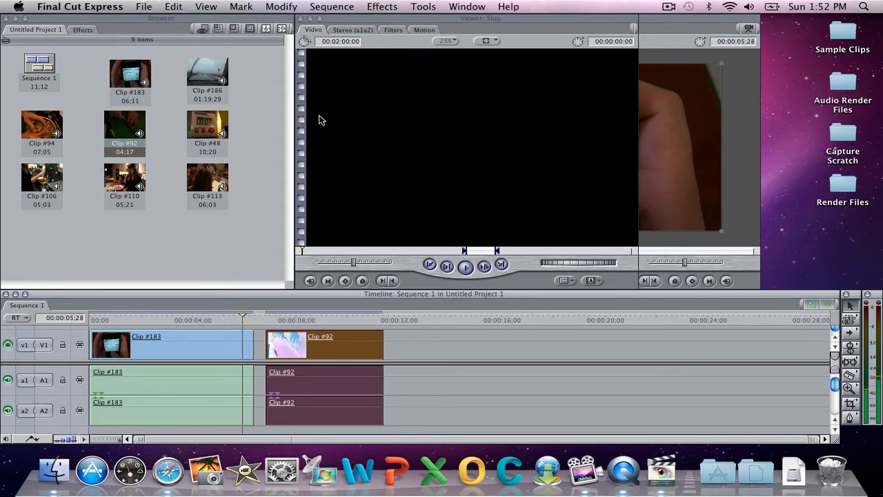
{"action": "left_click", "coordinate": [669, 32]}
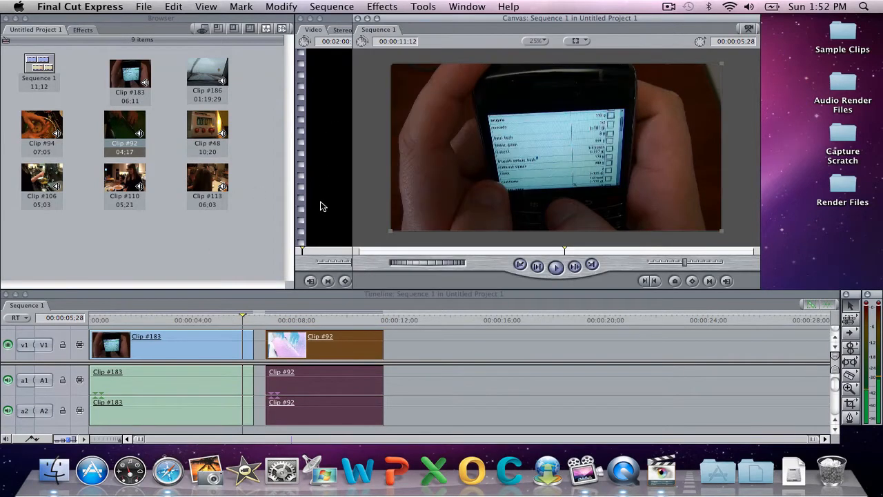
{"action": "key", "text": "space"}
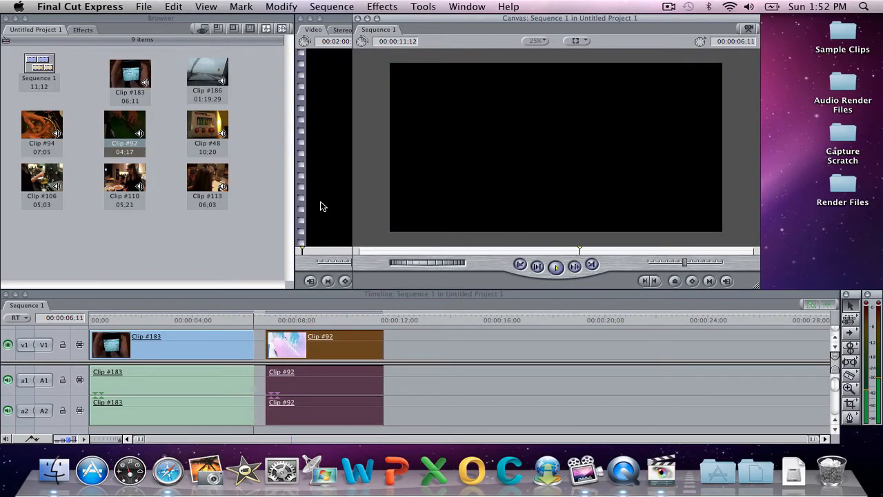
{"action": "key", "text": "space"}
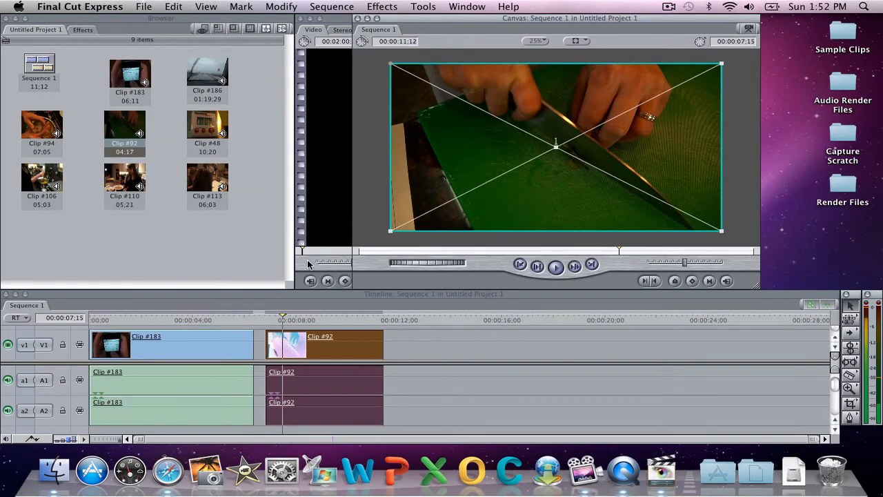
Replay the sequence across the gap and move Clip #92 on V1 directly against the end of Clip #183.
{"action": "left_click", "coordinate": [221, 320]}
{"action": "key", "text": "space"}
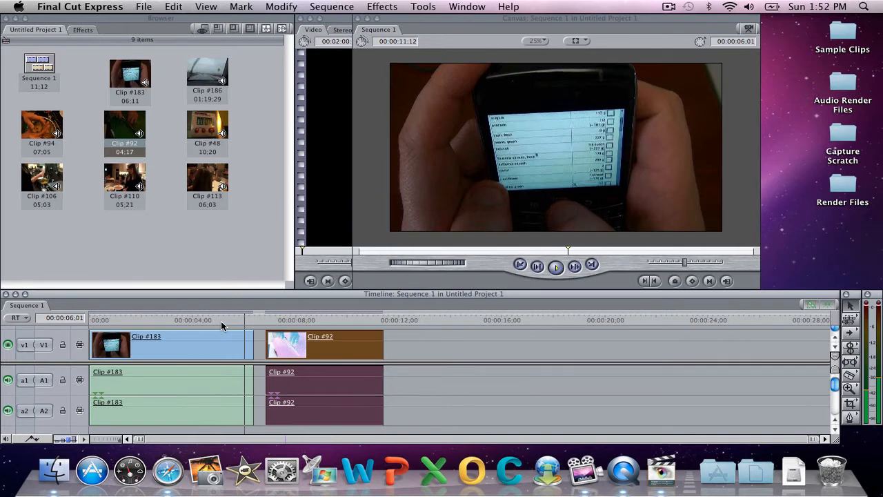
{"action": "key", "text": "space"}
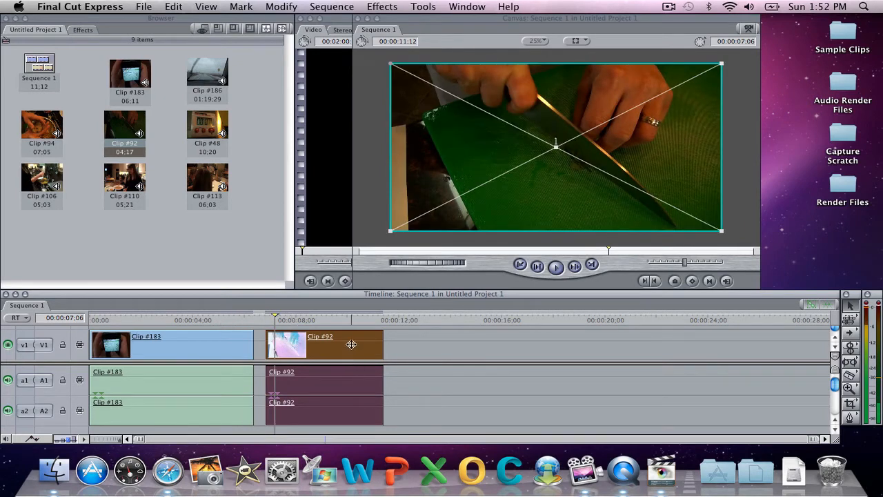
{"action": "left_click_drag", "start_coordinate": [350, 342], "coordinate": [344, 342]}
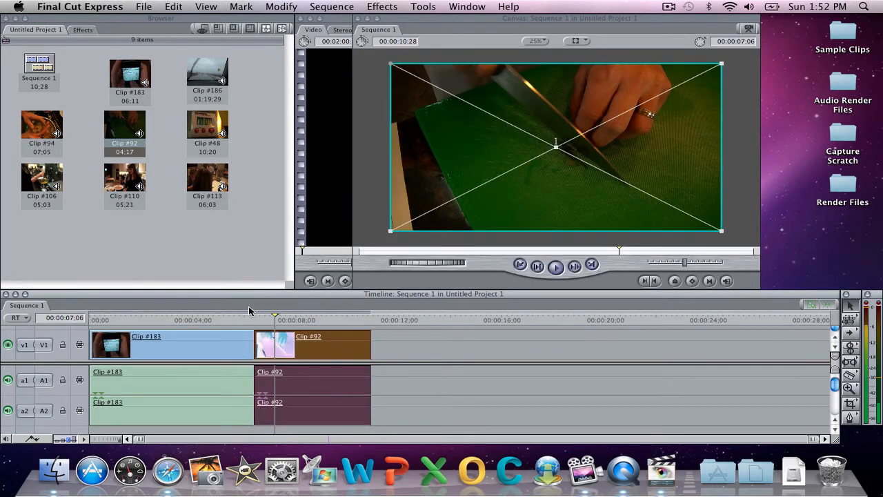
Play the sequence from 00:00:05;21 across the cut between Clip #183 and Clip #92.
{"action": "left_click", "coordinate": [236, 318]}
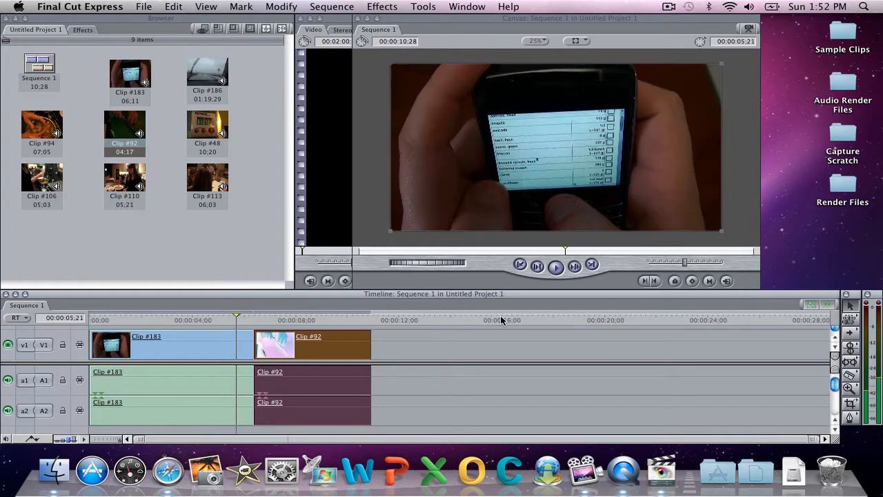
{"action": "key", "text": "space"}
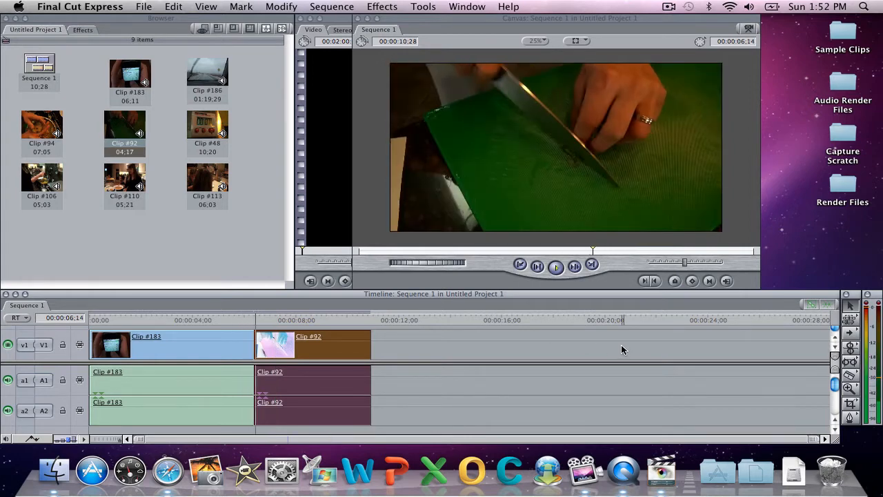
{"action": "key", "text": "space"}
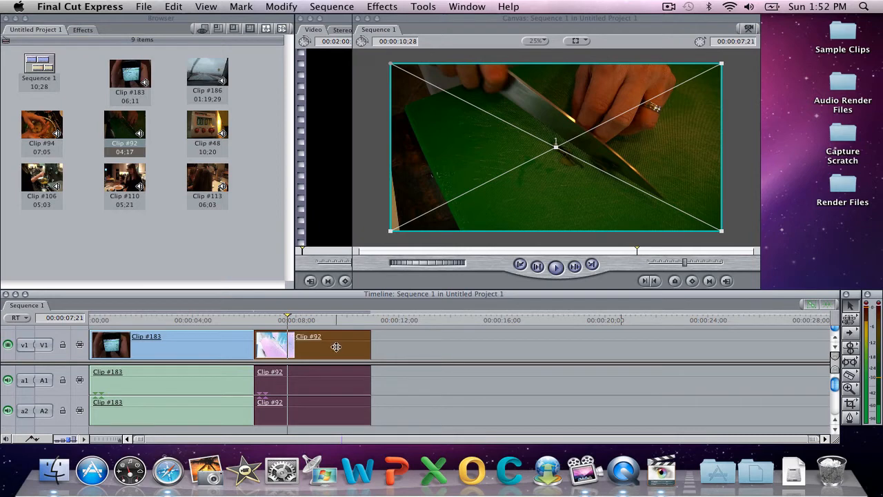
Move Clip #92 about five seconds later on V1, find its new start point by playing it, and trim its beginning to 00:00:12;13.
{"action": "left_click_drag", "start_coordinate": [336, 346], "coordinate": [436, 339]}
{"action": "left_click", "coordinate": [225, 338]}
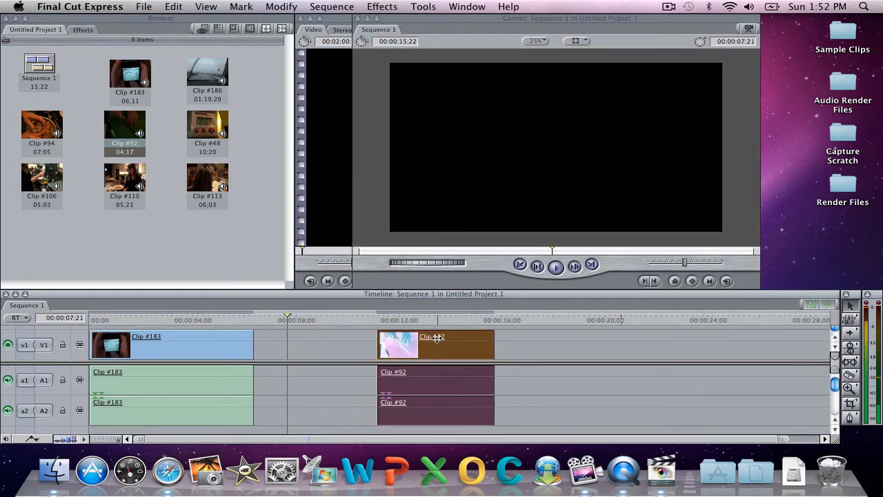
{"action": "left_click", "coordinate": [397, 319]}
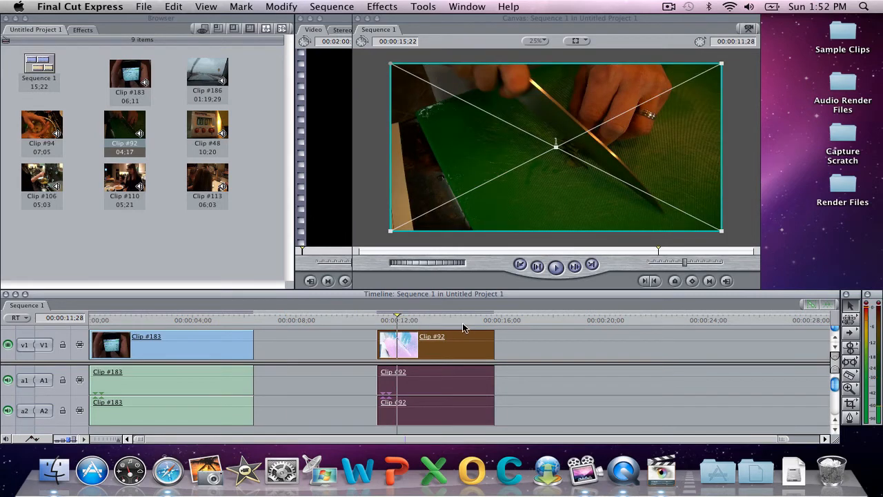
{"action": "left_click", "coordinate": [375, 317]}
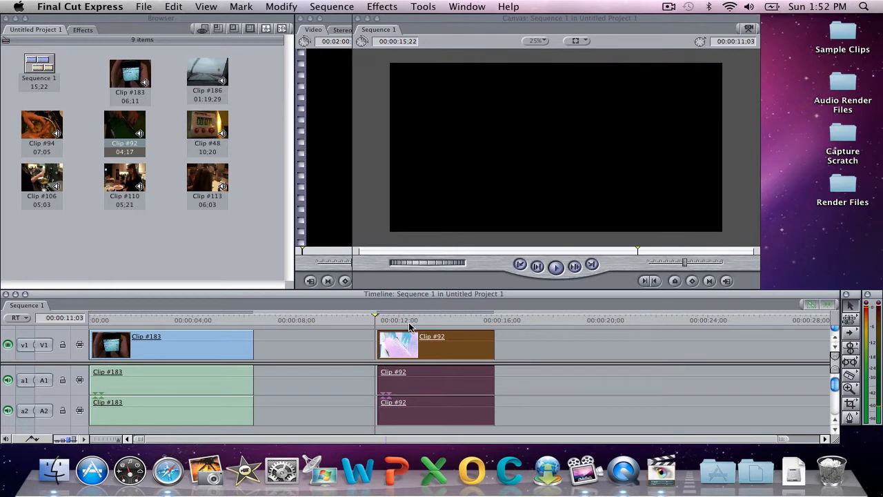
{"action": "key", "text": "space"}
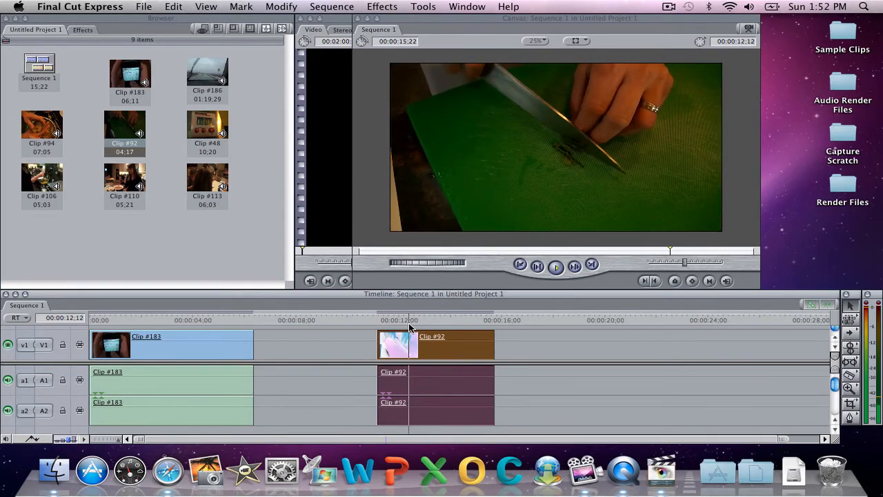
{"action": "key", "text": "space"}
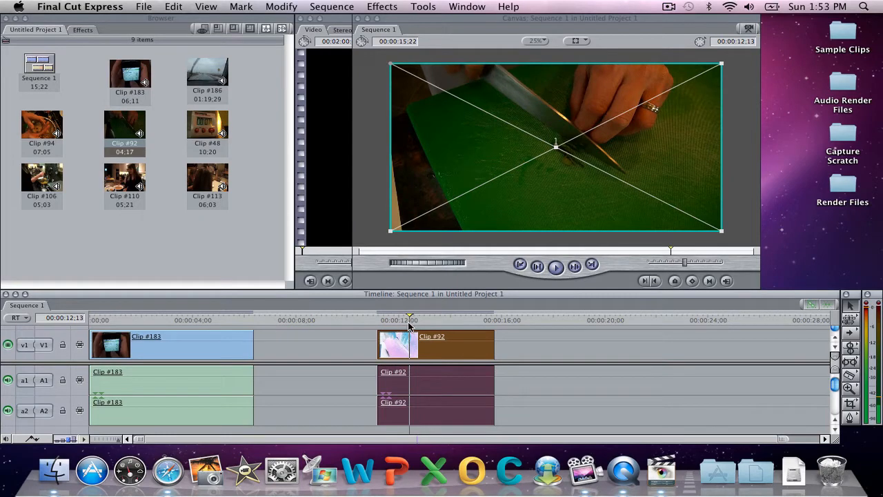
{"action": "left_click_drag", "start_coordinate": [380, 342], "coordinate": [405, 343]}
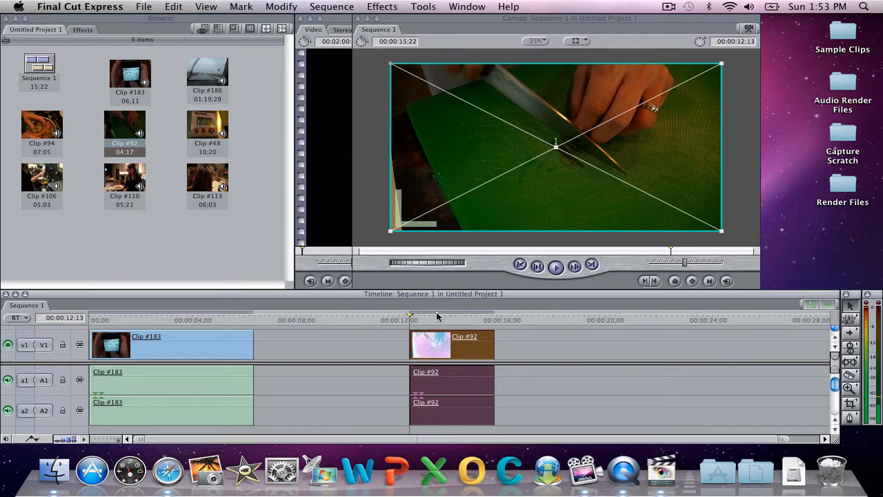
Play Clip #92, trim its end to 00:00:14;28, and move the shortened clip against the end of Clip #183.
{"action": "key", "text": "space"}
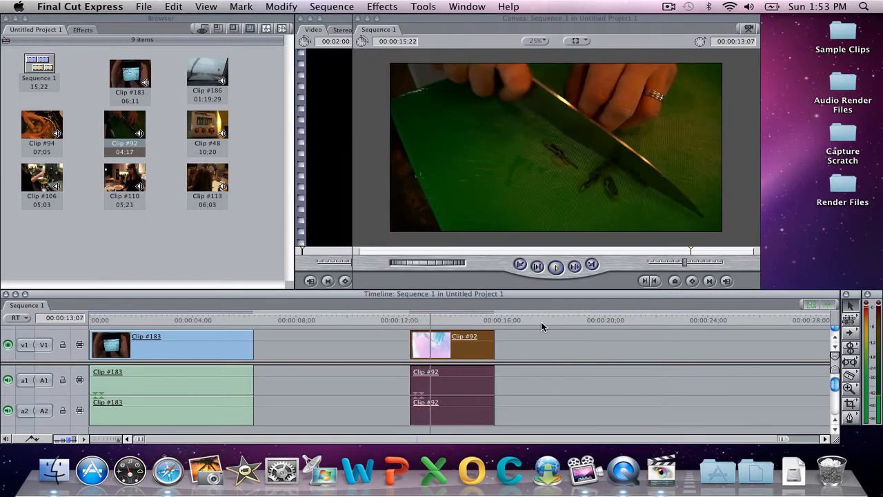
{"action": "key", "text": "space"}
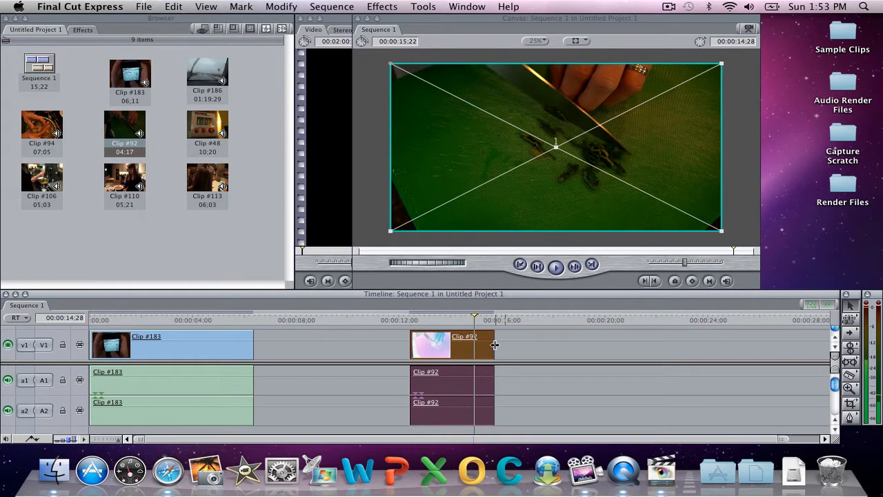
{"action": "left_click_drag", "start_coordinate": [495, 344], "coordinate": [481, 343]}
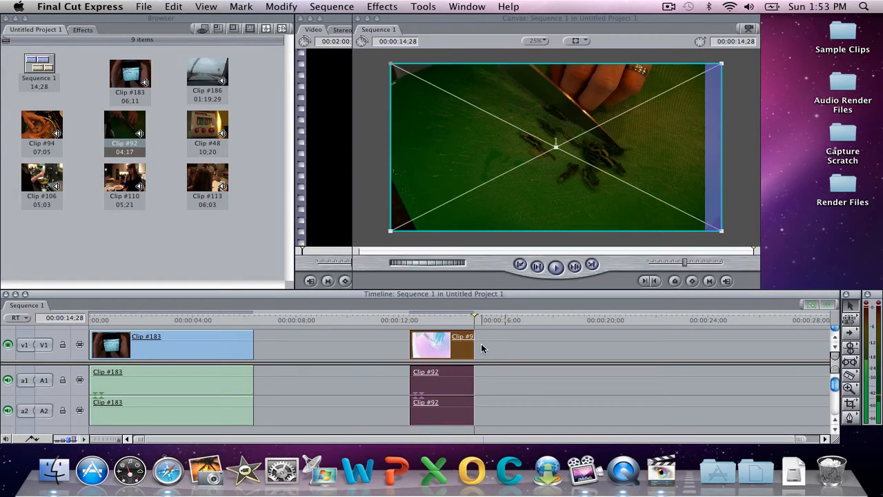
{"action": "left_click_drag", "start_coordinate": [423, 345], "coordinate": [266, 345]}
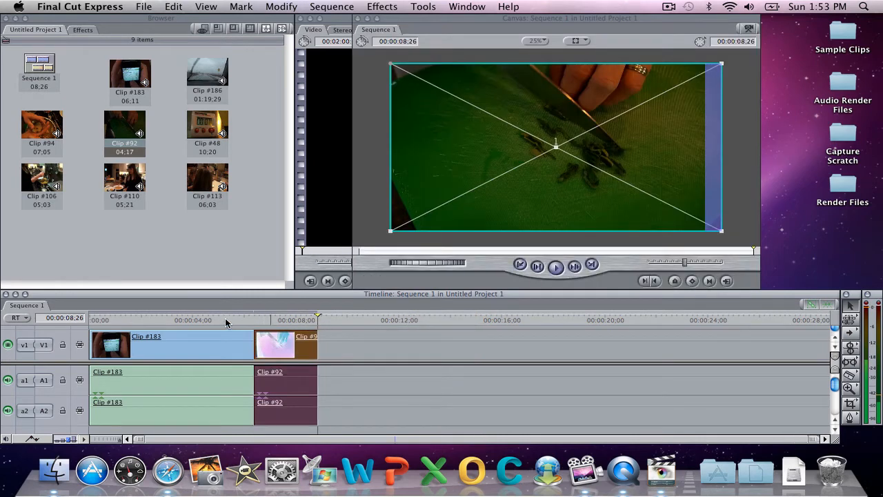
Play the sequence repeatedly across the cut between Clip #183 and the trimmed Clip #92 to review the edit.
{"action": "left_click", "coordinate": [225, 317]}
{"action": "key", "text": "space"}
{"action": "left_click", "coordinate": [243, 318]}
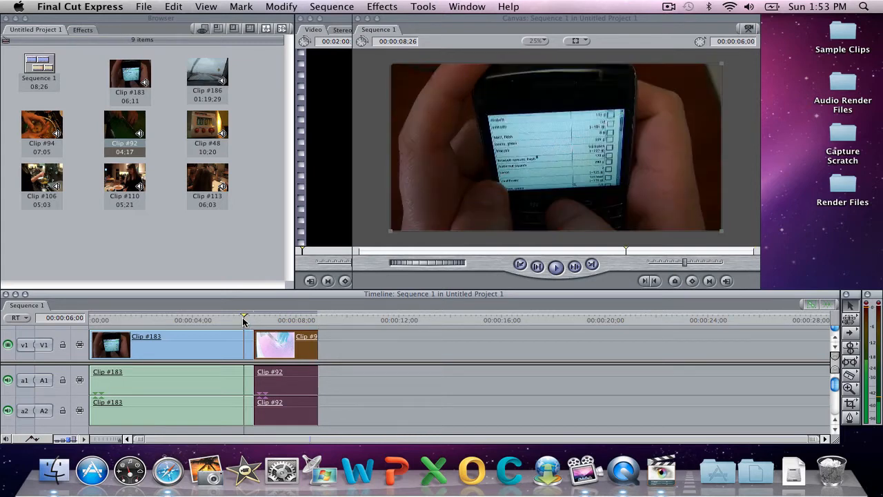
{"action": "key", "text": "space"}
{"action": "key", "text": "space"}
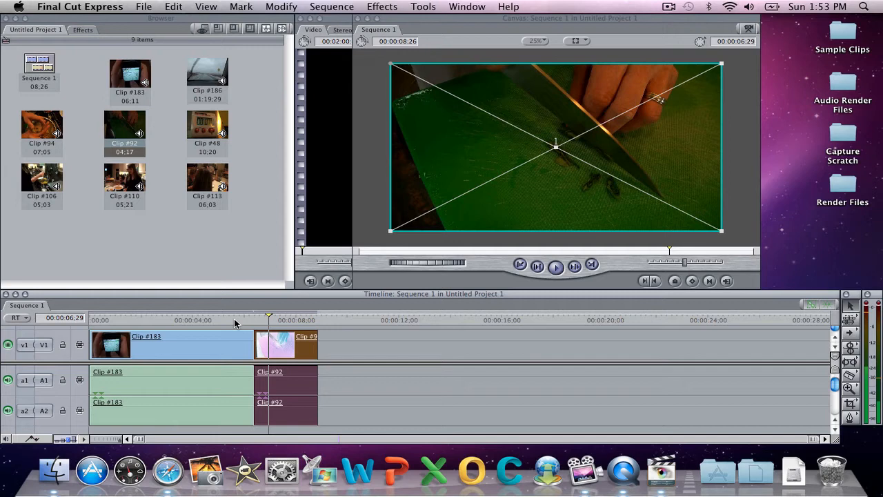
{"action": "left_click", "coordinate": [235, 320]}
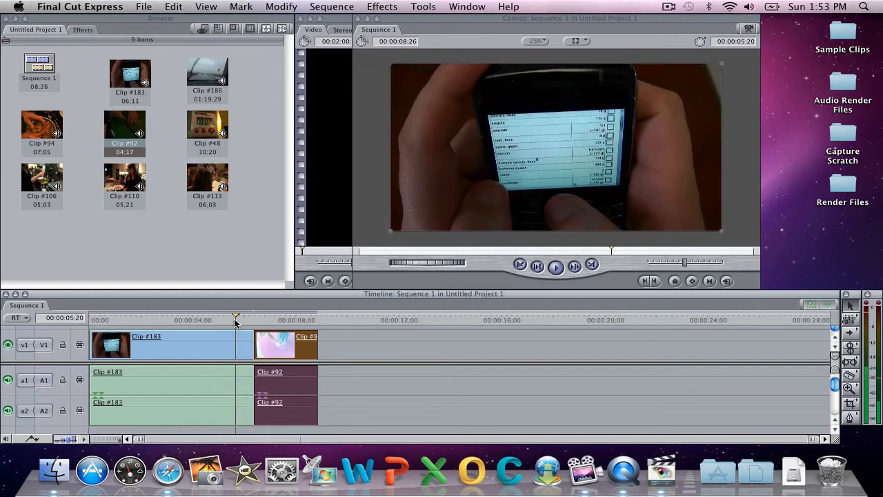
{"action": "key", "text": "space"}
{"action": "key", "text": "space"}
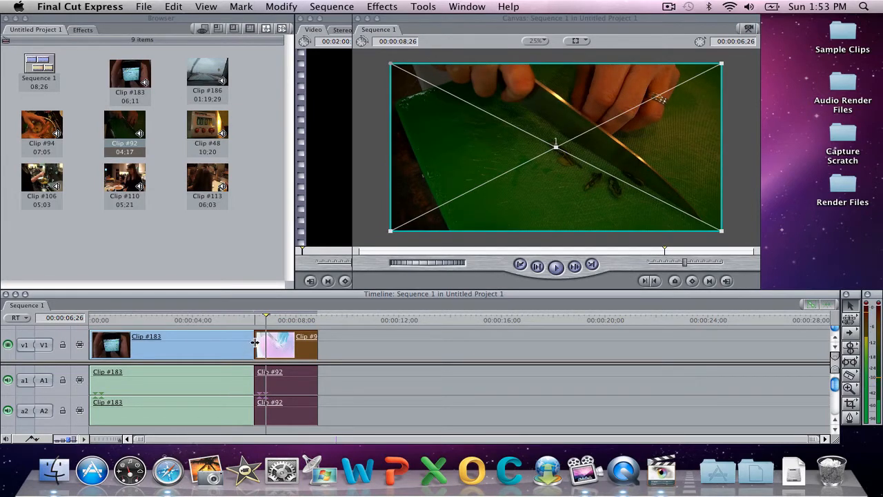
Add a Cross Dissolve video transition at the edit point between Clip #183 and Clip #92.
{"action": "left_click", "coordinate": [255, 343]}
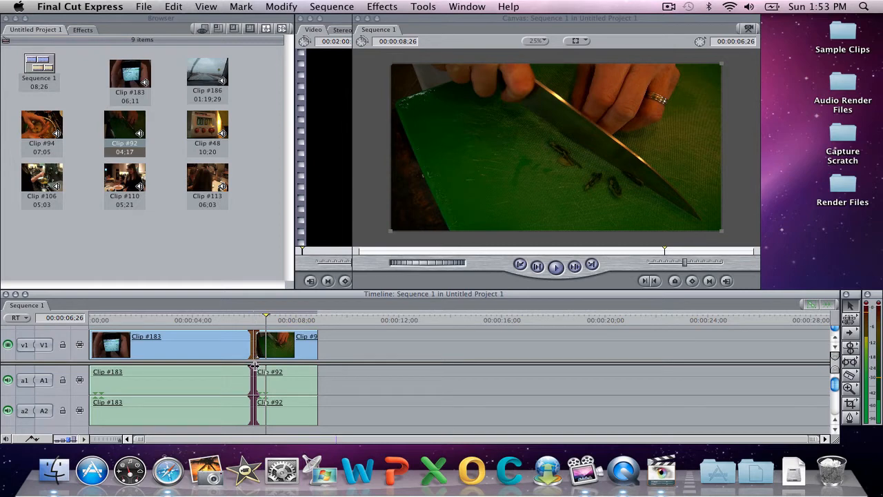
{"action": "left_click", "coordinate": [392, 6]}
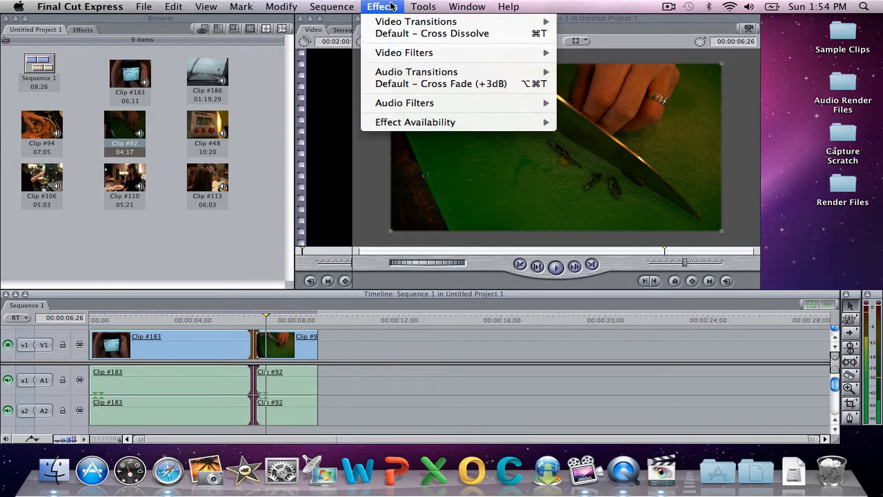
{"action": "mouse_move", "coordinate": [395, 24]}
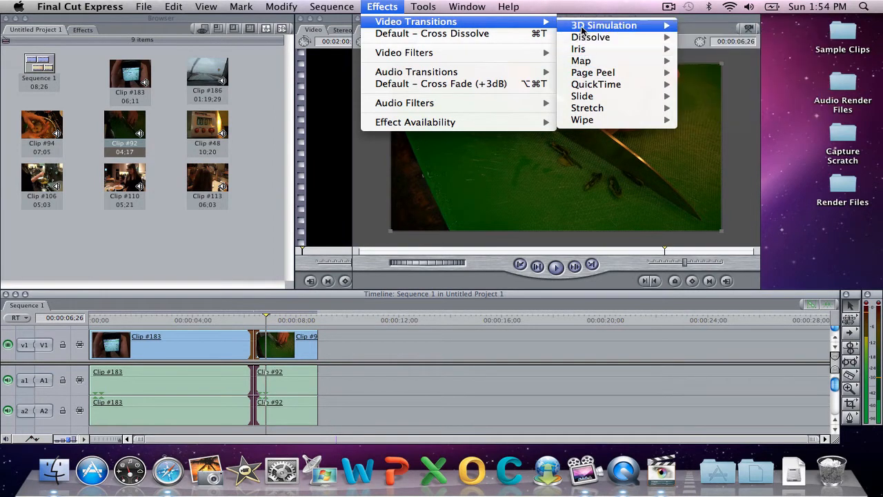
{"action": "mouse_move", "coordinate": [591, 36]}
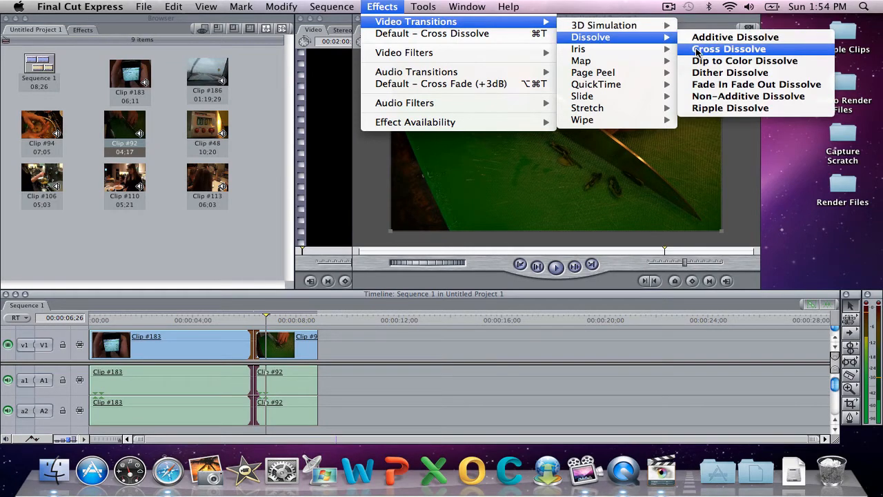
{"action": "left_click", "coordinate": [728, 49]}
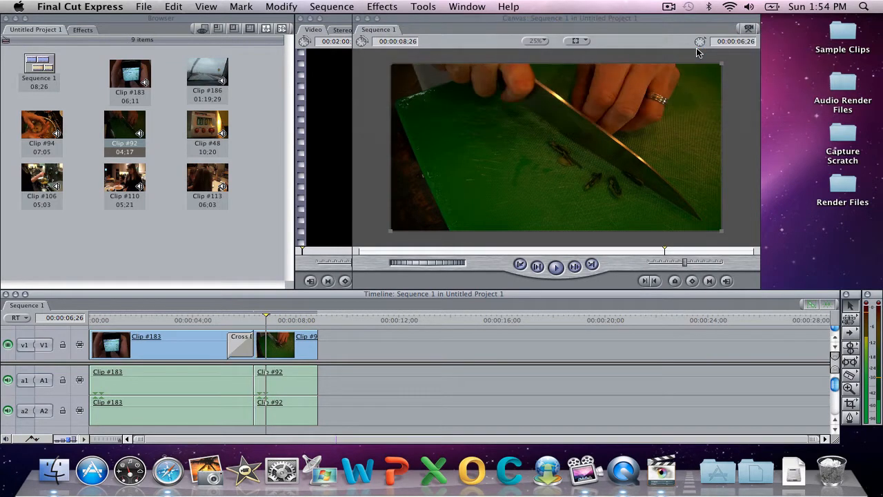
Play the sequence from 00:00:04;29 through the Cross Dissolve and select the transition on V1.
{"action": "left_click", "coordinate": [216, 316]}
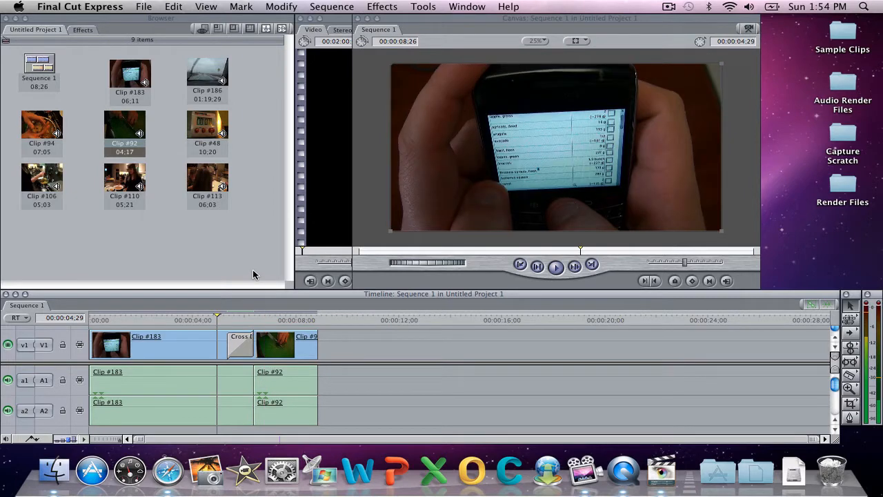
{"action": "key", "text": "space"}
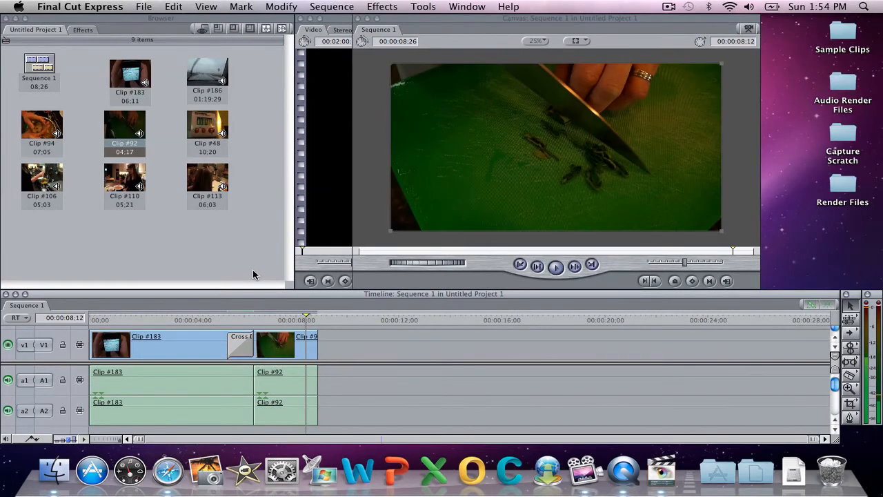
{"action": "left_click", "coordinate": [247, 335]}
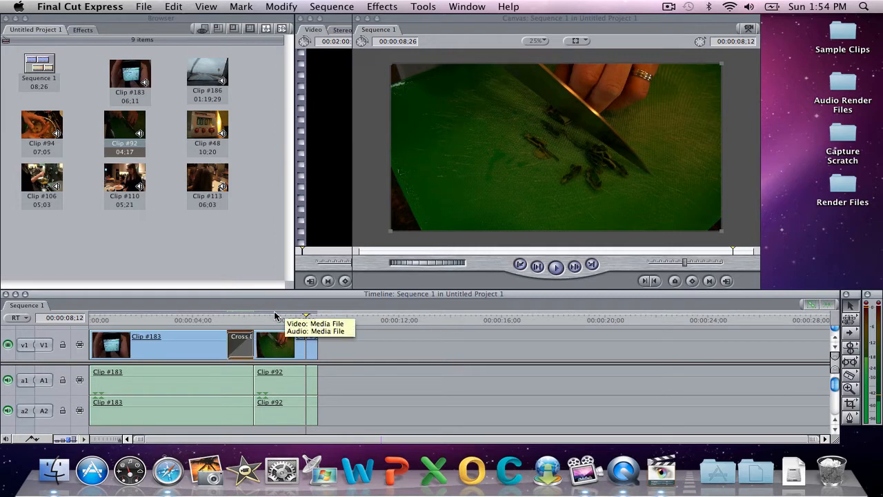
Replace the Cross Dissolve with a Point Iris video transition at the edit point between Clip #183 and Clip #92.
{"action": "key", "text": "Delete"}
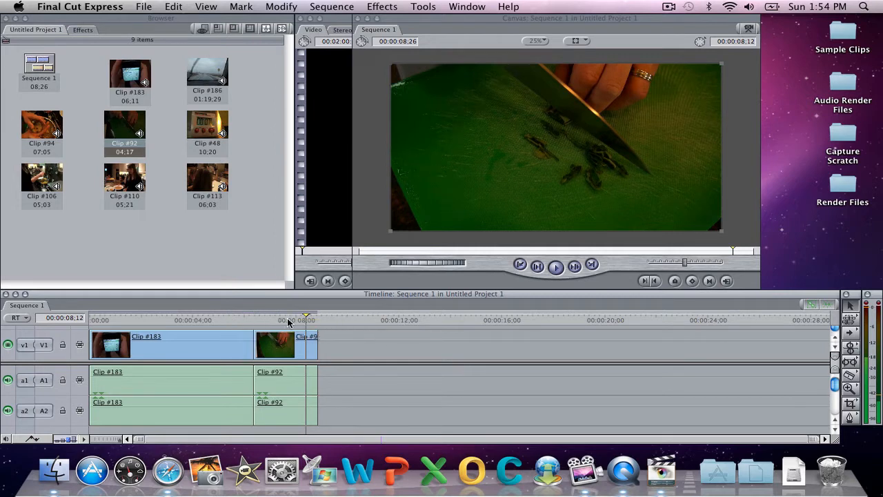
{"action": "left_click", "coordinate": [175, 320]}
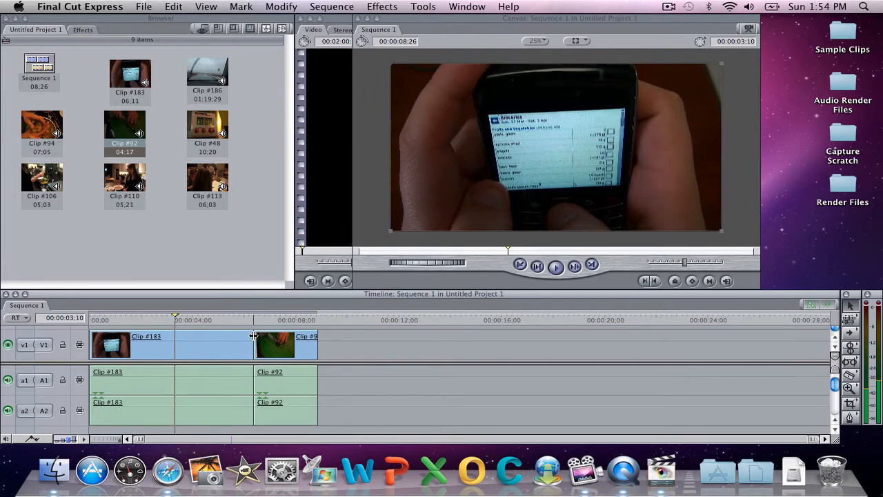
{"action": "left_click", "coordinate": [253, 336]}
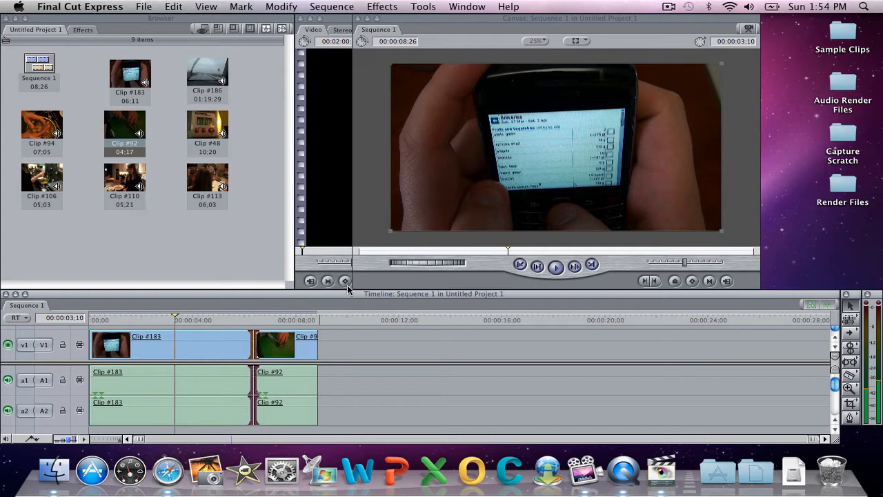
{"action": "left_click", "coordinate": [376, 6]}
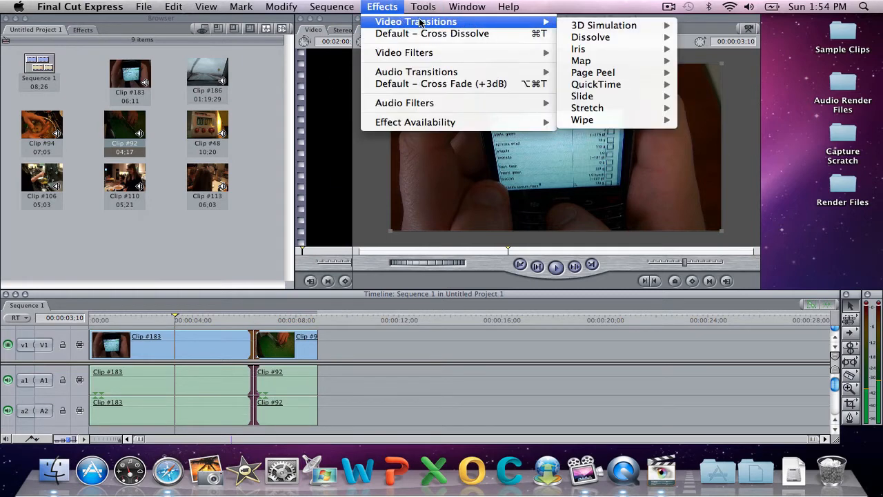
{"action": "mouse_move", "coordinate": [585, 48]}
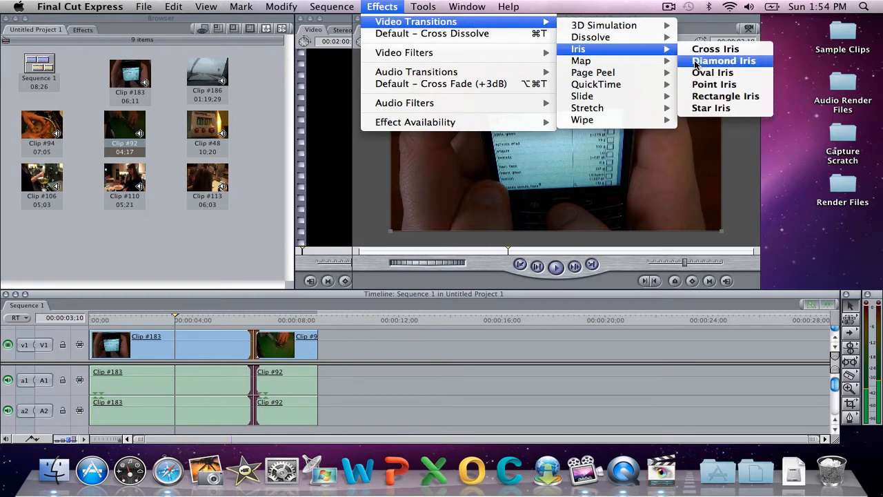
{"action": "left_click", "coordinate": [697, 84]}
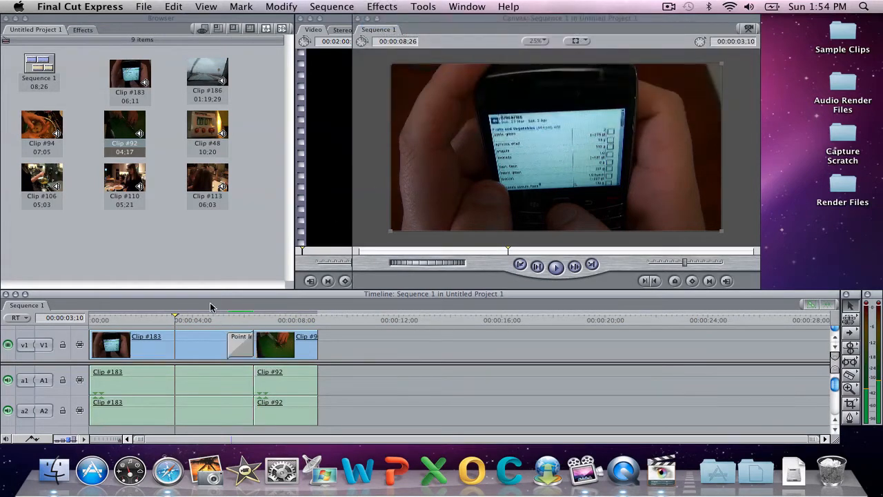
Play the sequence from shortly before the Point Iris transition into Clip #92 to review it.
{"action": "left_click", "coordinate": [211, 318]}
{"action": "key", "text": "space"}
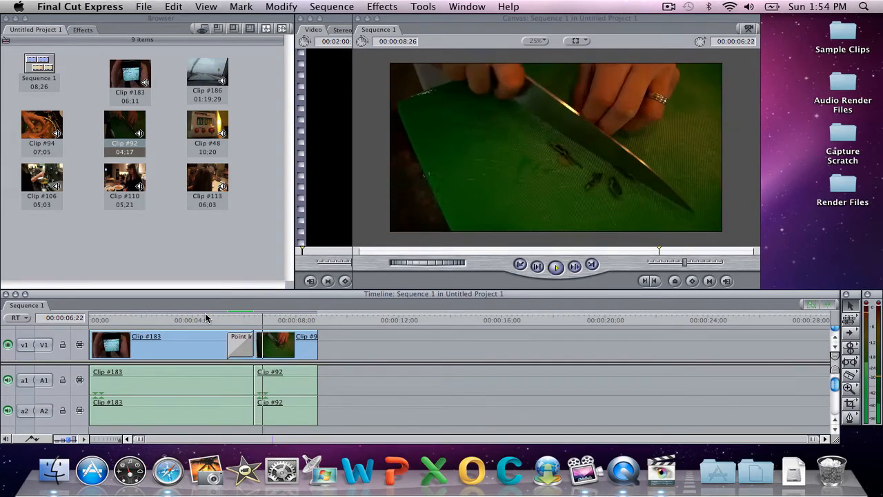
{"action": "key", "text": "space"}
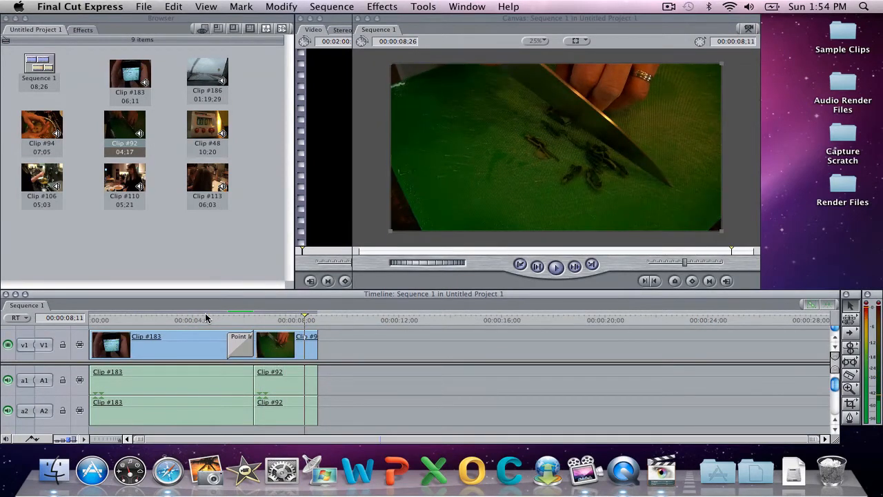
Delete the Point Iris transition between Clip #183 and Clip #92 on V1.
{"action": "left_click", "coordinate": [238, 335]}
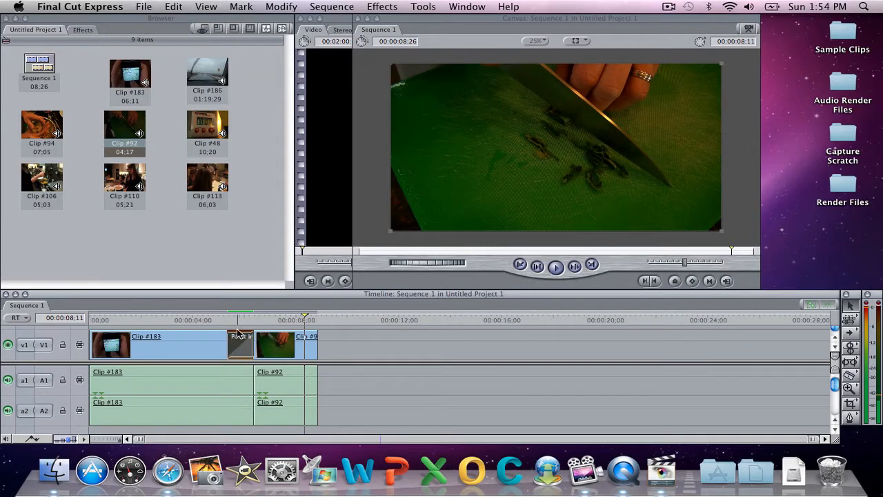
{"action": "key", "text": "Delete"}
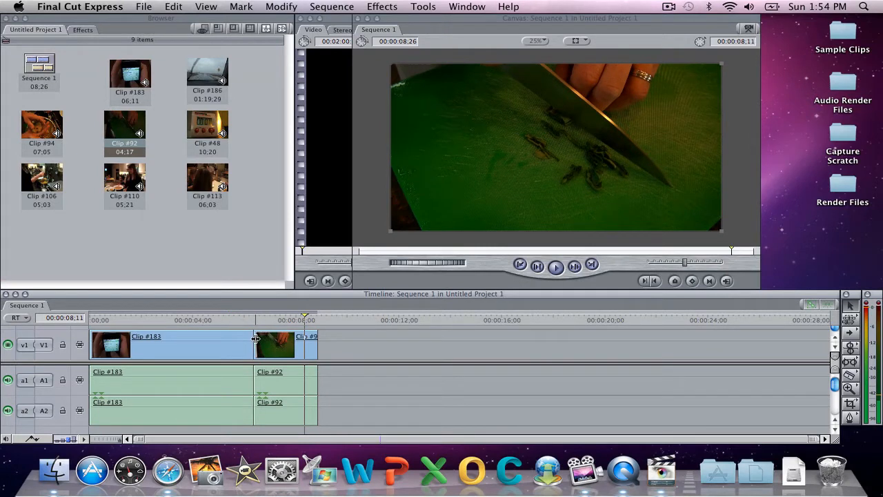
{"action": "right_click", "coordinate": [254, 336]}
{"action": "left_click", "coordinate": [283, 343]}
{"action": "left_click", "coordinate": [178, 319]}
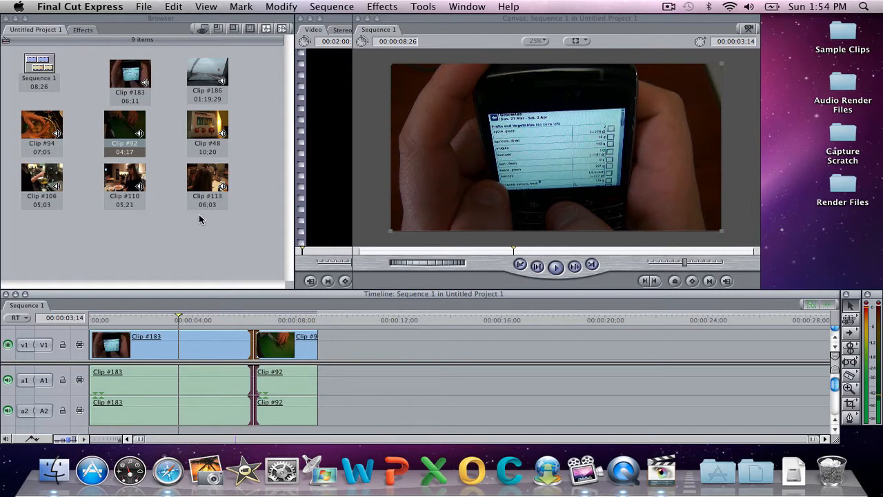
{"action": "left_click", "coordinate": [348, 338]}
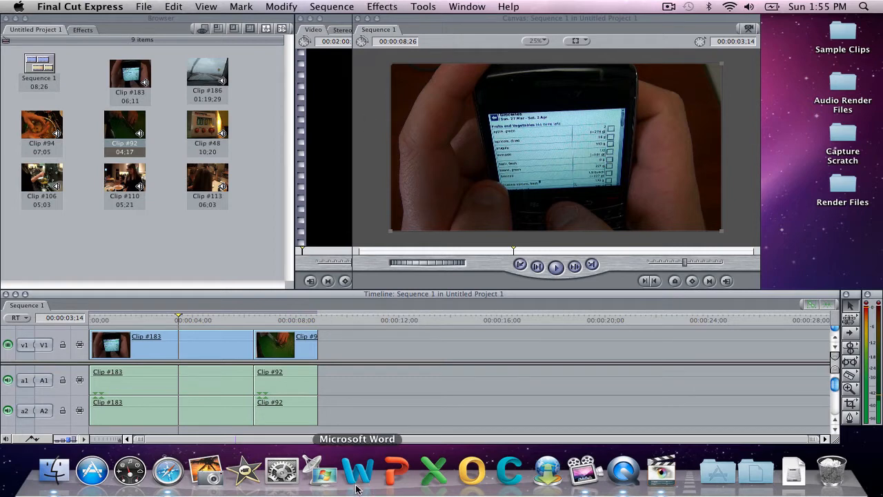
Examine the transition options for the edit point between Clip #183 and Clip #92, including the Dissolve video transitions.
{"action": "right_click", "coordinate": [255, 347]}
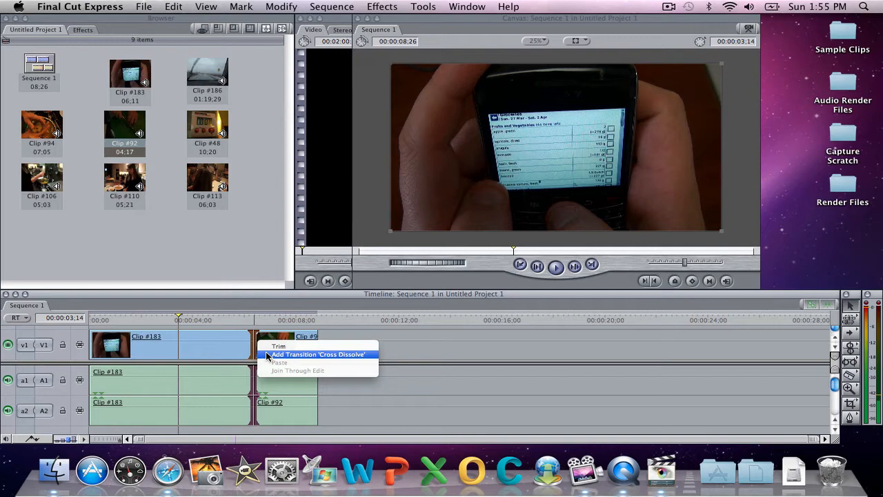
{"action": "left_click", "coordinate": [398, 342]}
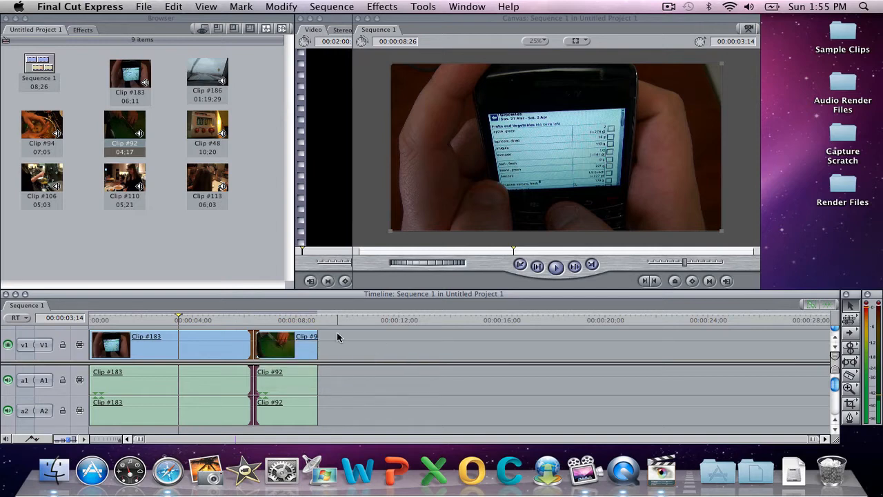
{"action": "left_click", "coordinate": [361, 320]}
{"action": "left_click", "coordinate": [231, 346]}
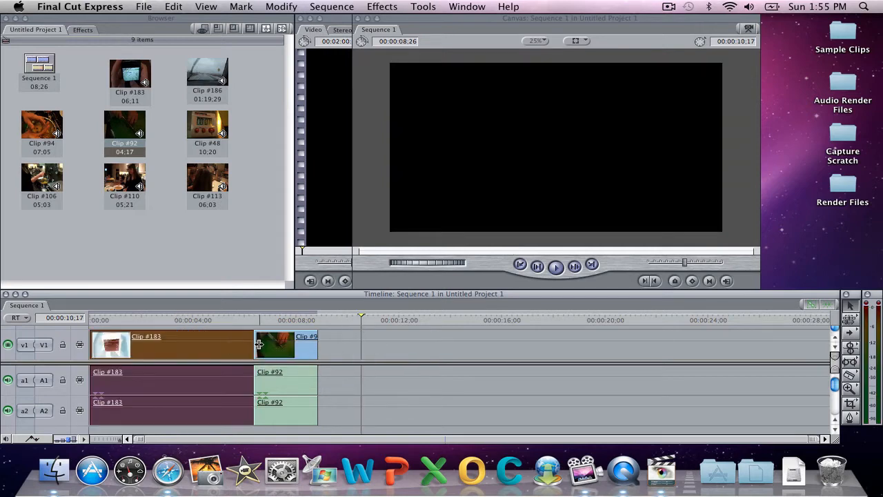
{"action": "left_click", "coordinate": [252, 345]}
{"action": "left_click", "coordinate": [380, 8]}
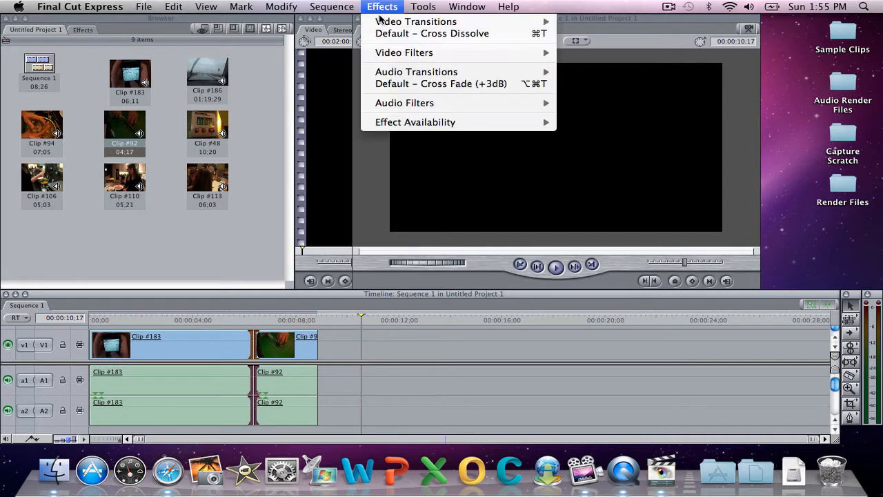
{"action": "mouse_move", "coordinate": [475, 22]}
{"action": "mouse_move", "coordinate": [611, 37]}
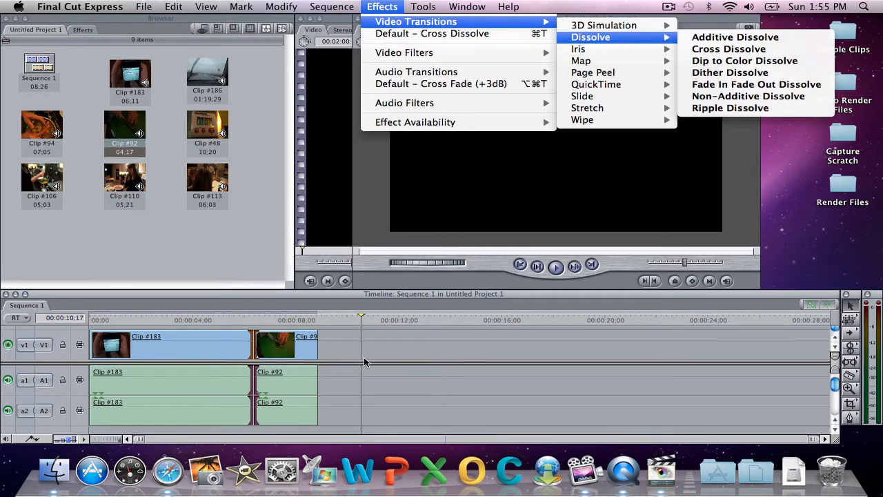
{"action": "left_click", "coordinate": [364, 357]}
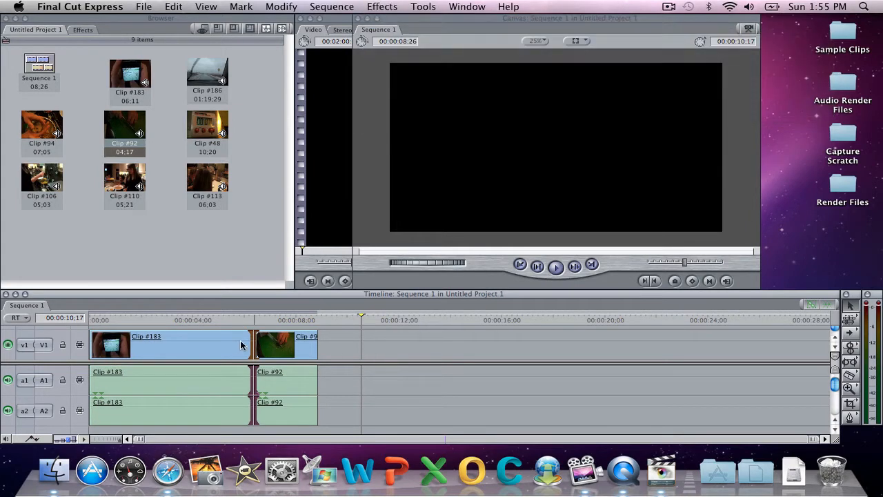
Add a Cross Dissolve with audio cross fades at the edit between Clip #183 and Clip #92, and delete these transitions again.
{"action": "left_click", "coordinate": [245, 340]}
{"action": "right_click", "coordinate": [256, 342]}
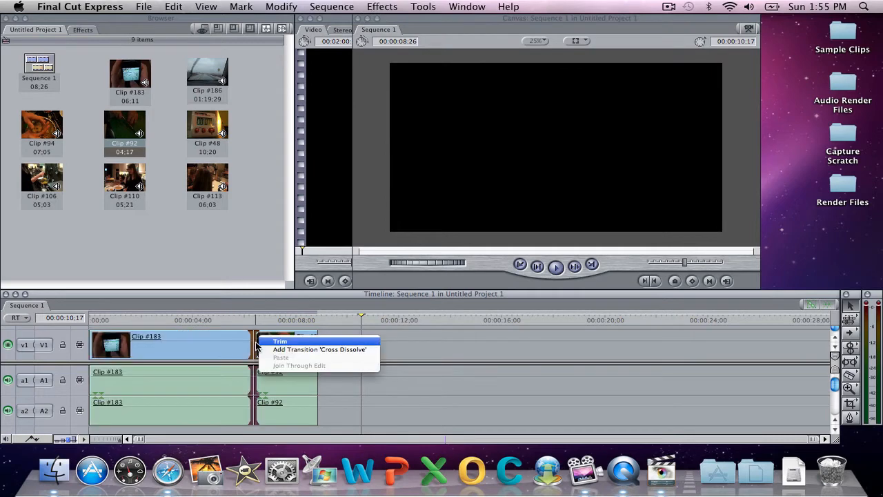
{"action": "left_click", "coordinate": [264, 347]}
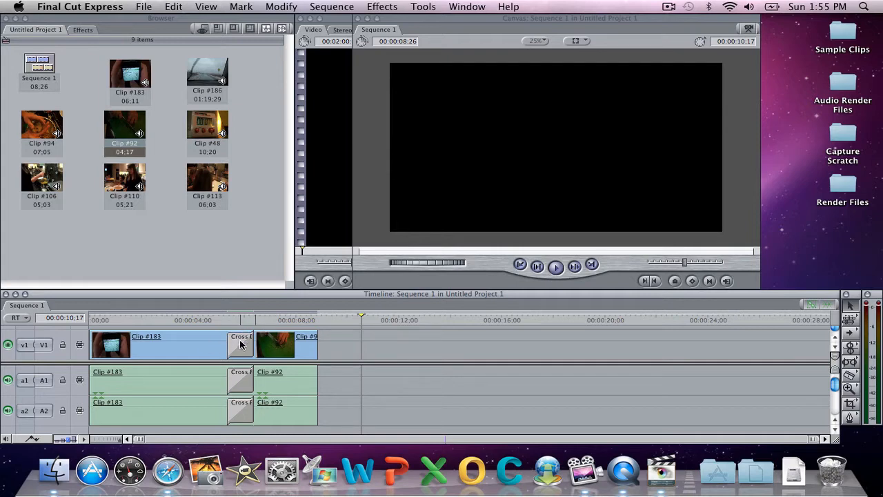
{"action": "left_click", "coordinate": [238, 344]}
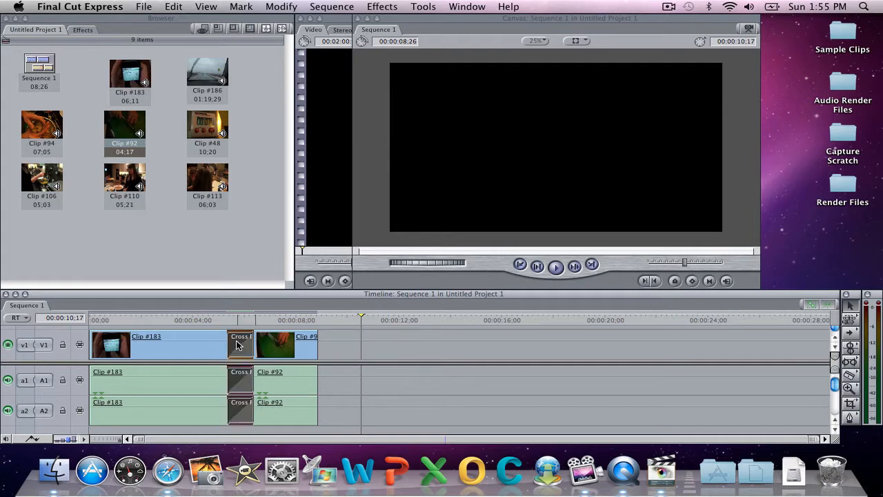
{"action": "key", "text": "Delete"}
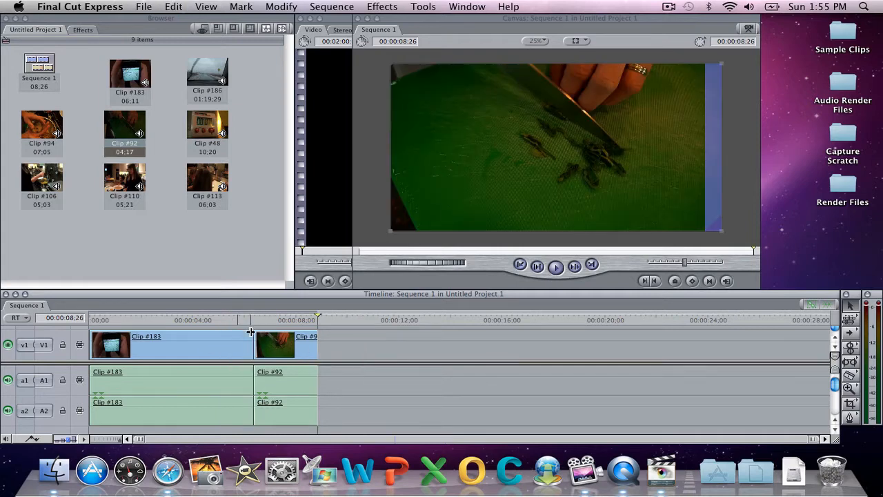
Add a Cross Dissolve with audio cross fades between Clip #183 and Clip #92, and play through it from 00:00:04;29.
{"action": "right_click", "coordinate": [253, 336]}
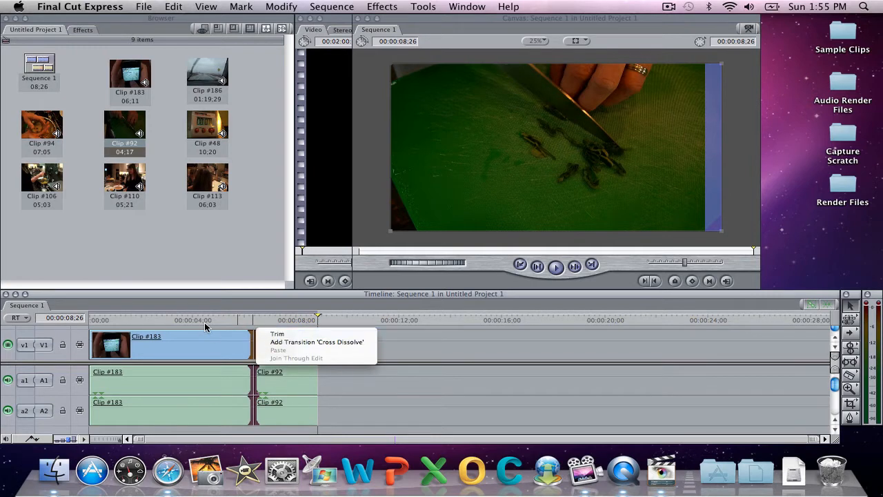
{"action": "left_click", "coordinate": [206, 325]}
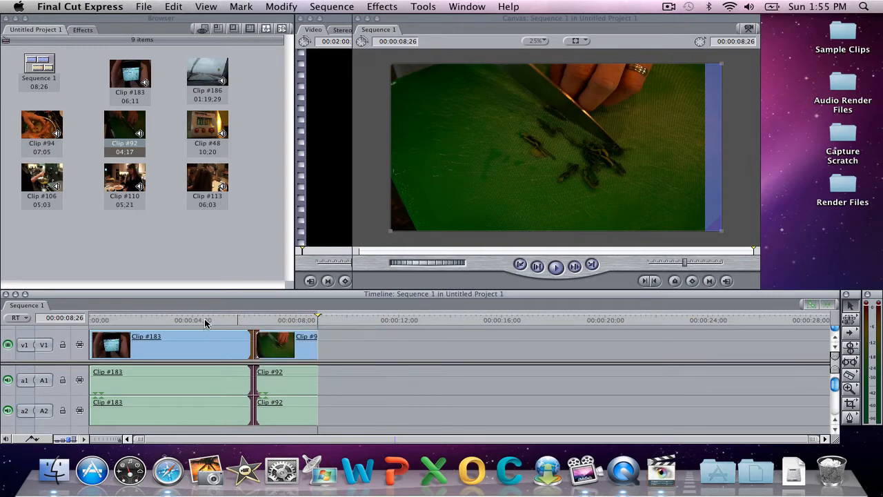
{"action": "left_click", "coordinate": [206, 321]}
{"action": "left_click", "coordinate": [217, 321]}
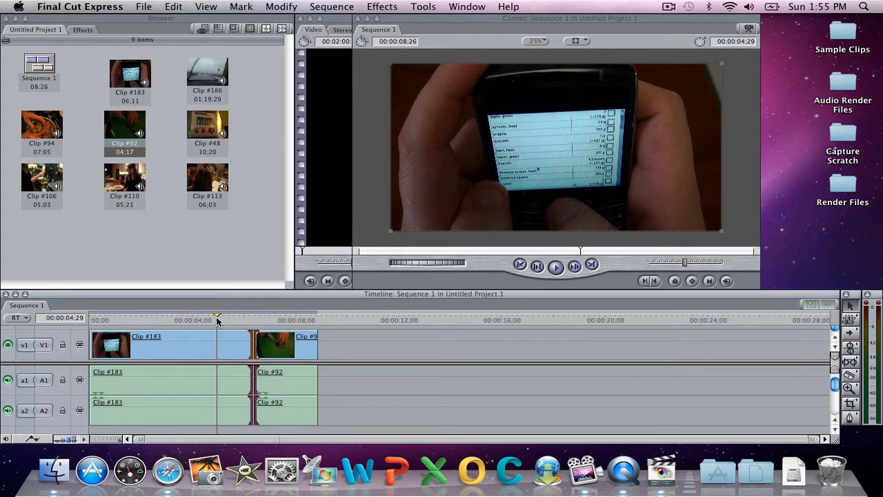
{"action": "right_click", "coordinate": [251, 339]}
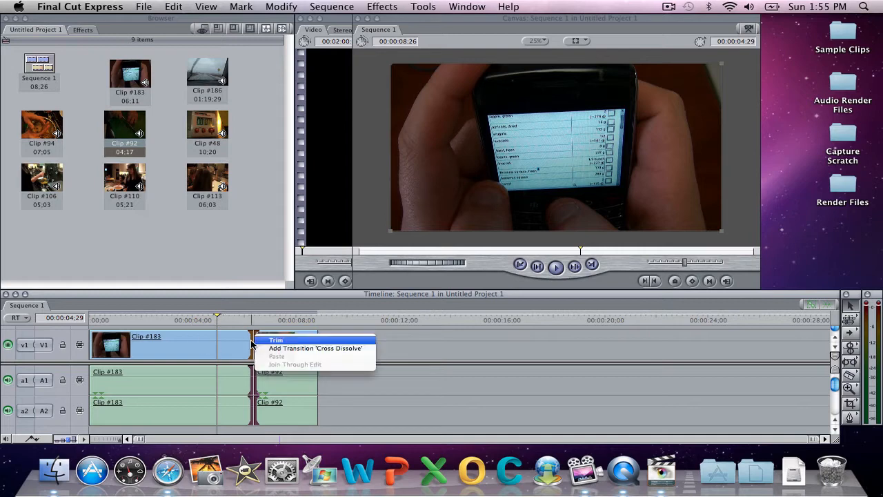
{"action": "left_click", "coordinate": [258, 345]}
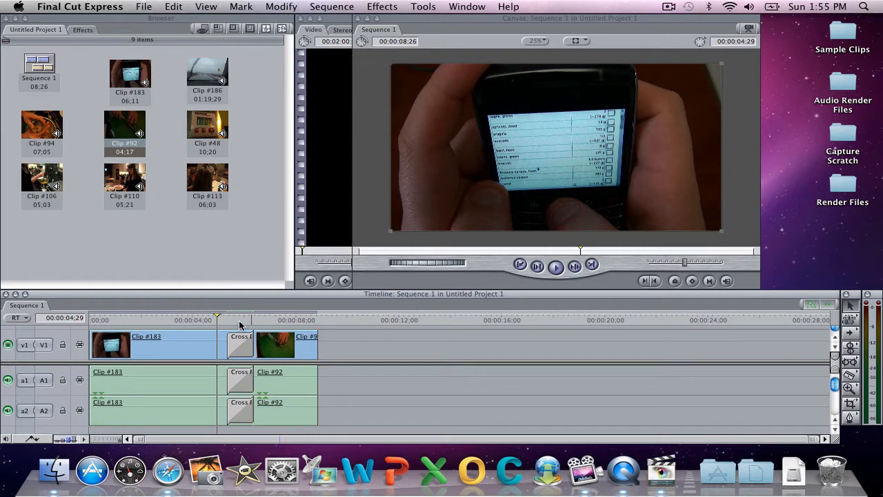
{"action": "key", "text": "space"}
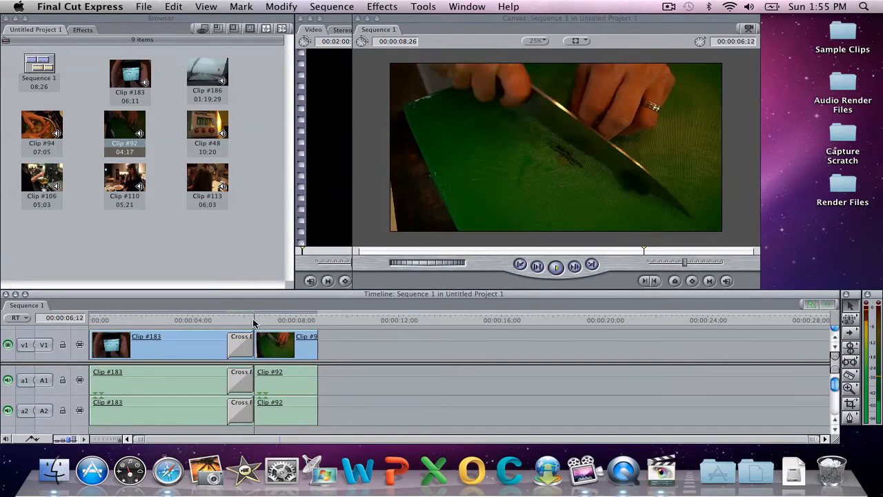
{"action": "key", "text": "space"}
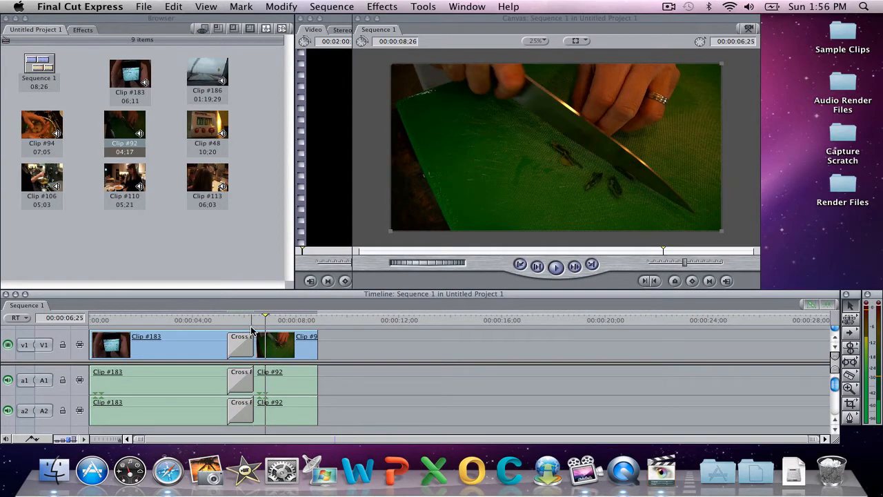
Move the Canvas aside, open the Cross Dissolve in the Viewer and shorten its duration to 00:00:00;10.
{"action": "left_click_drag", "start_coordinate": [403, 18], "coordinate": [666, 18]}
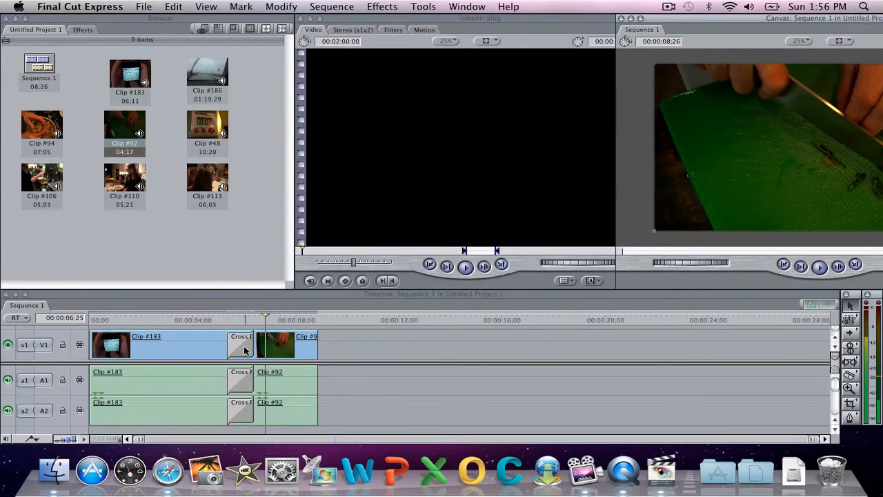
{"action": "double_click", "coordinate": [240, 346]}
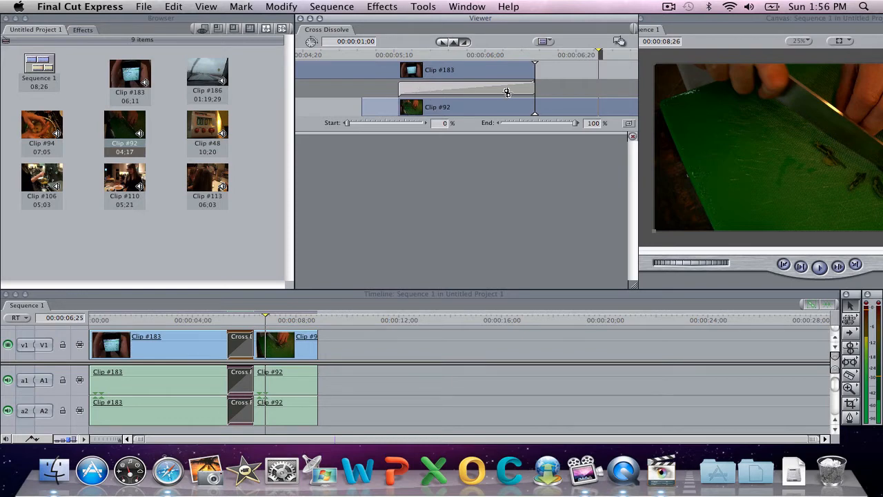
{"action": "left_click_drag", "start_coordinate": [399, 89], "coordinate": [492, 90]}
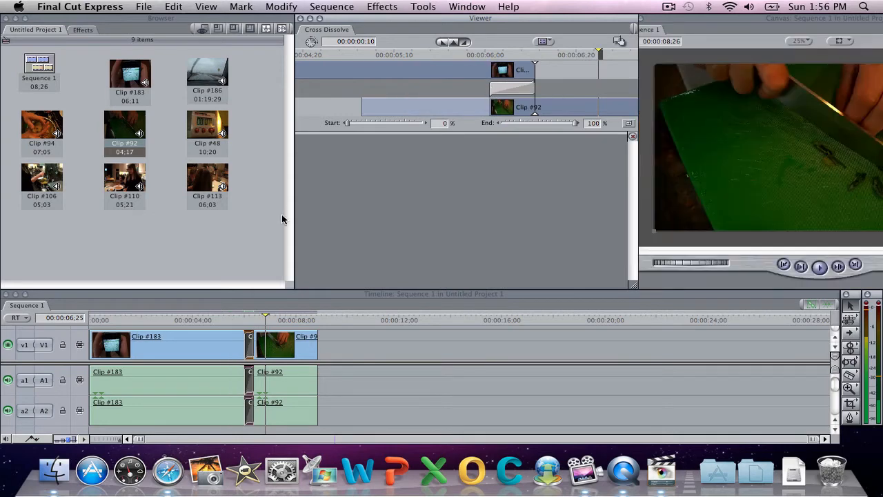
Move the Canvas back into view and play the sequence through the shortened Cross Dissolve.
{"action": "left_click_drag", "start_coordinate": [757, 21], "coordinate": [509, 20]}
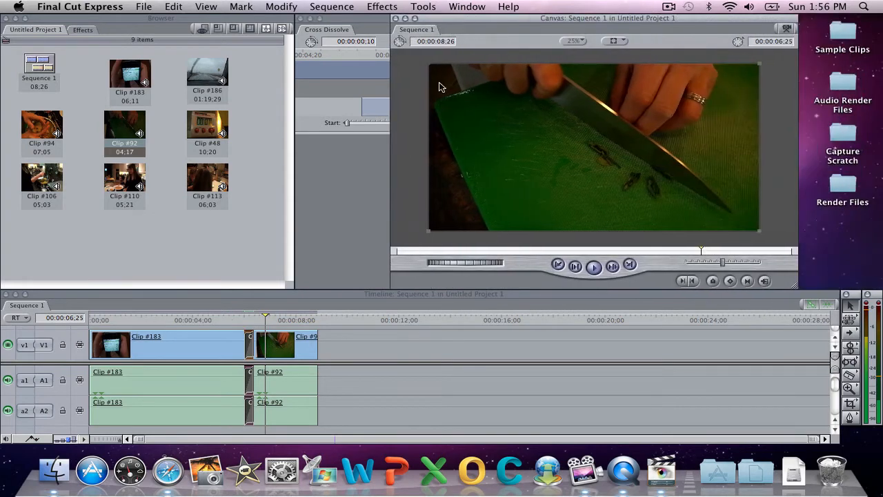
{"action": "left_click", "coordinate": [231, 318]}
{"action": "key", "text": "space"}
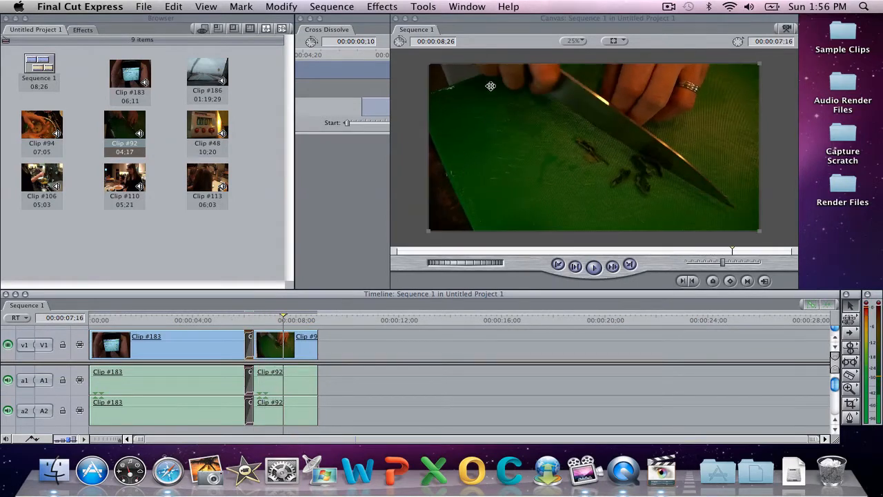
Lengthen the Cross Dissolve in the Viewer to 00:00:01;08 and play the sequence through it in the Canvas.
{"action": "left_click_drag", "start_coordinate": [609, 19], "coordinate": [811, 19]}
{"action": "left_click", "coordinate": [507, 89]}
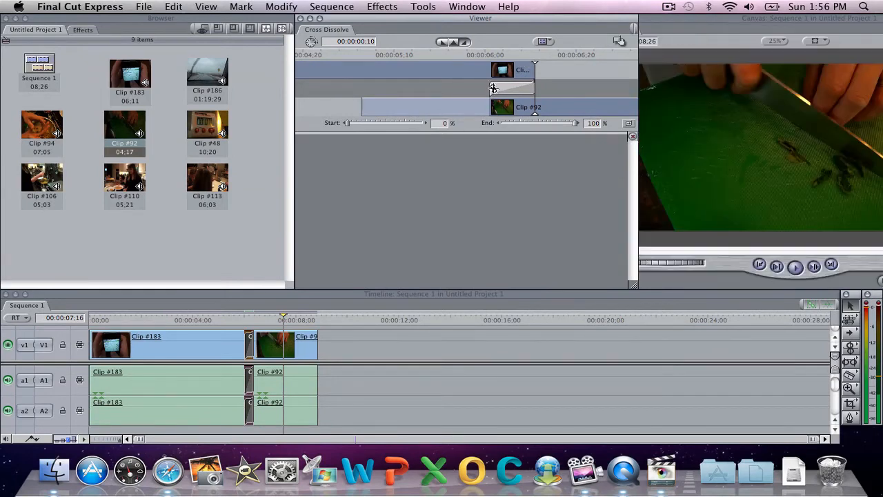
{"action": "left_click_drag", "start_coordinate": [490, 88], "coordinate": [362, 86]}
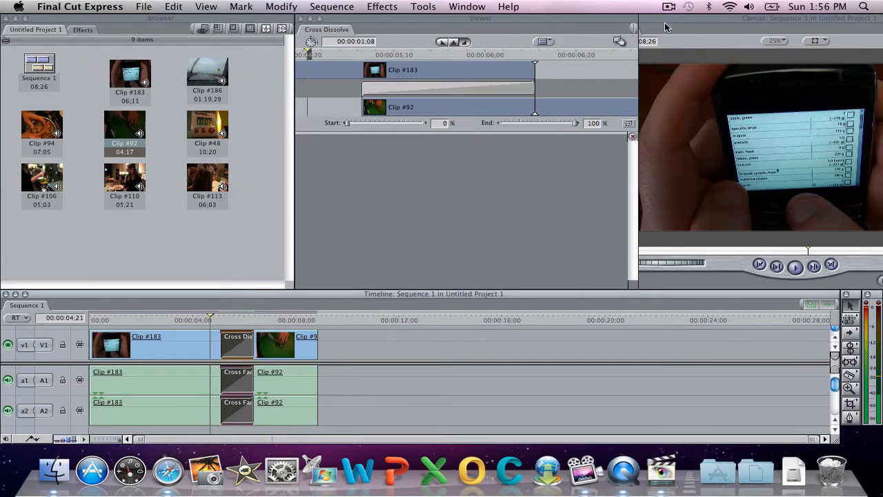
{"action": "left_click_drag", "start_coordinate": [665, 27], "coordinate": [500, 26]}
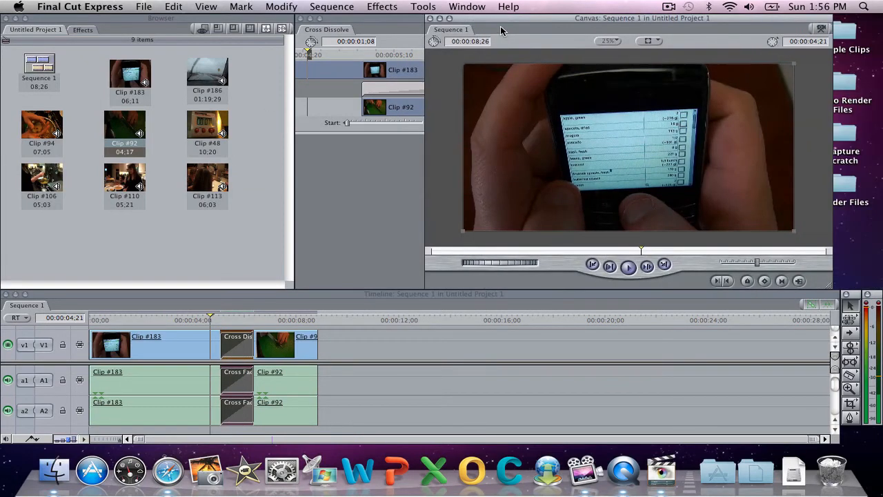
{"action": "key", "text": "space"}
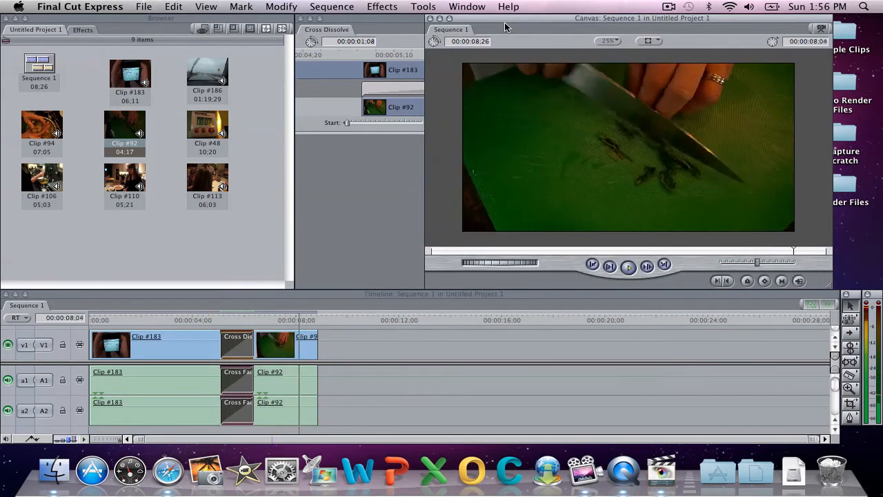
Delete the transitions between Clip #183 and Clip #92, and add Clip #94 directly after Clip #92 on the Timeline.
{"action": "left_click_drag", "start_coordinate": [614, 21], "coordinate": [803, 26]}
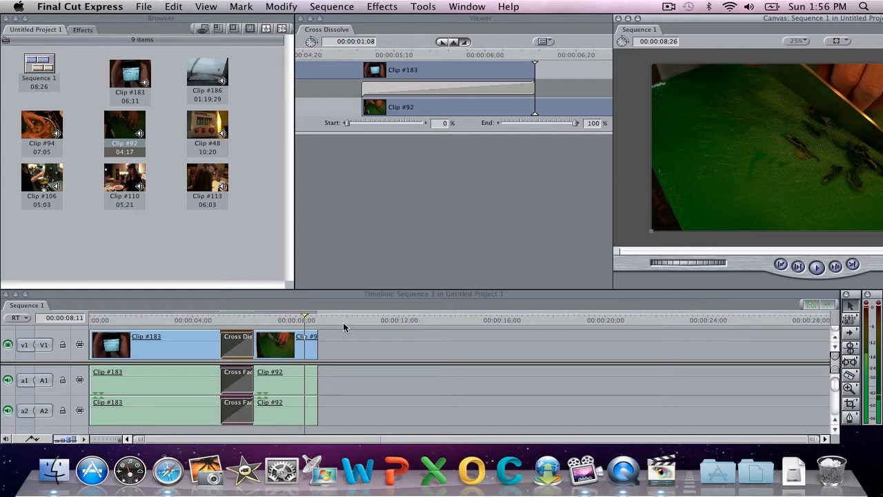
{"action": "left_click", "coordinate": [345, 322]}
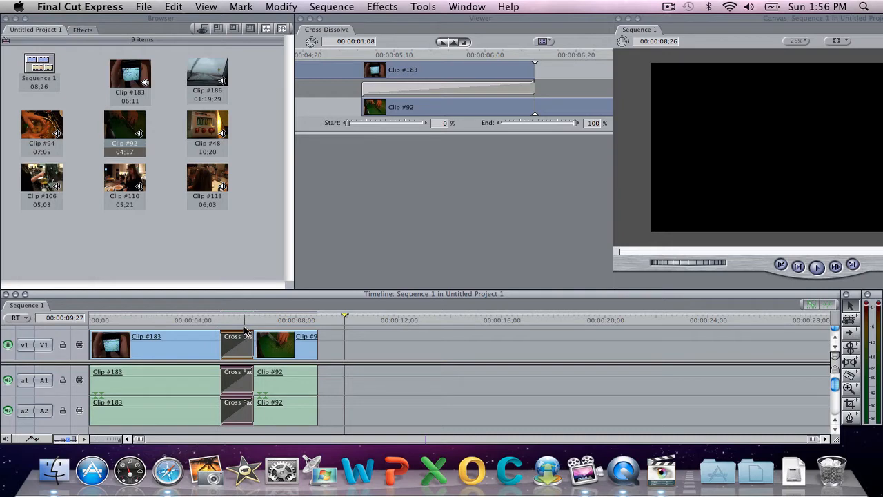
{"action": "key", "text": "Delete"}
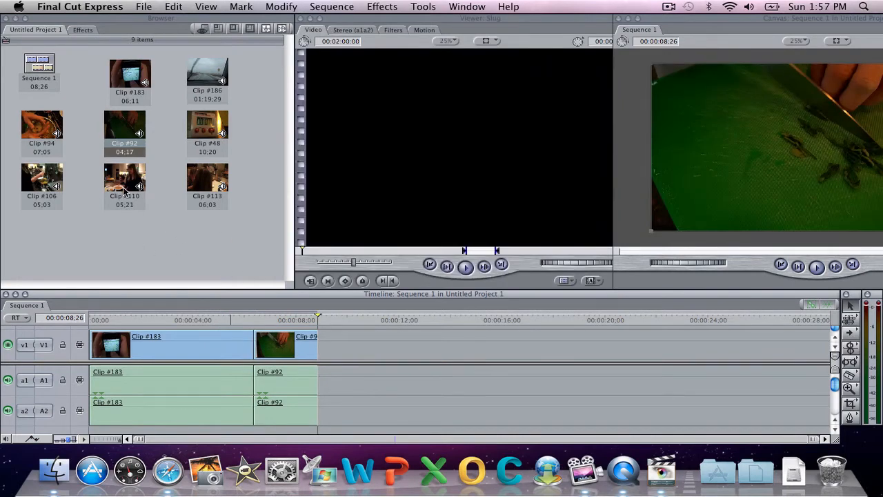
{"action": "left_click_drag", "start_coordinate": [43, 131], "coordinate": [334, 350]}
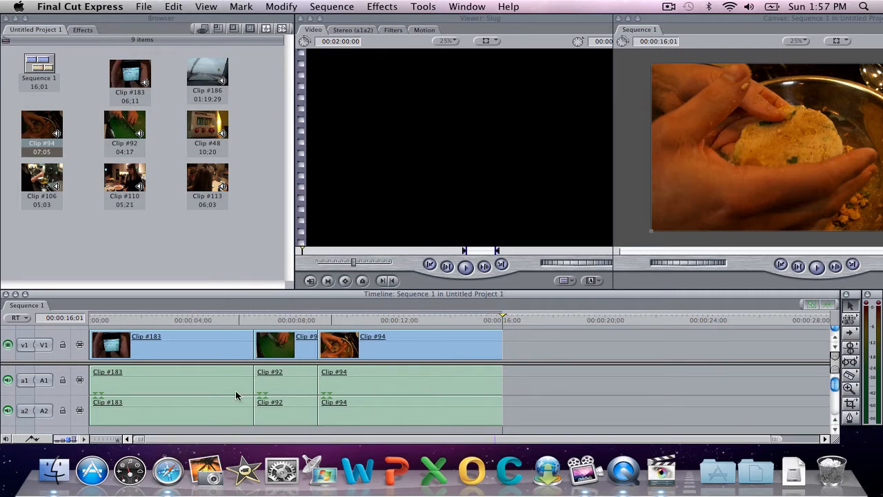
Delete Clip #183 together with its linked audio from the Timeline, undo the deletion and clear the selection.
{"action": "left_click", "coordinate": [153, 376]}
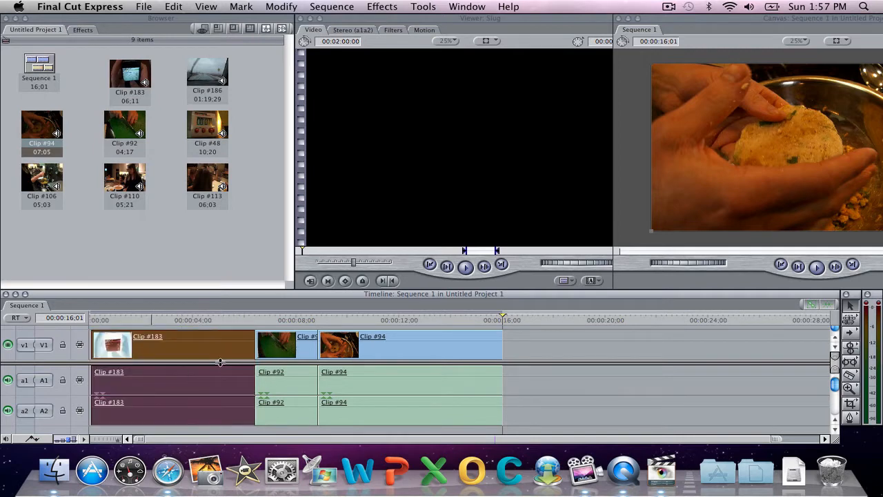
{"action": "key", "text": "Delete"}
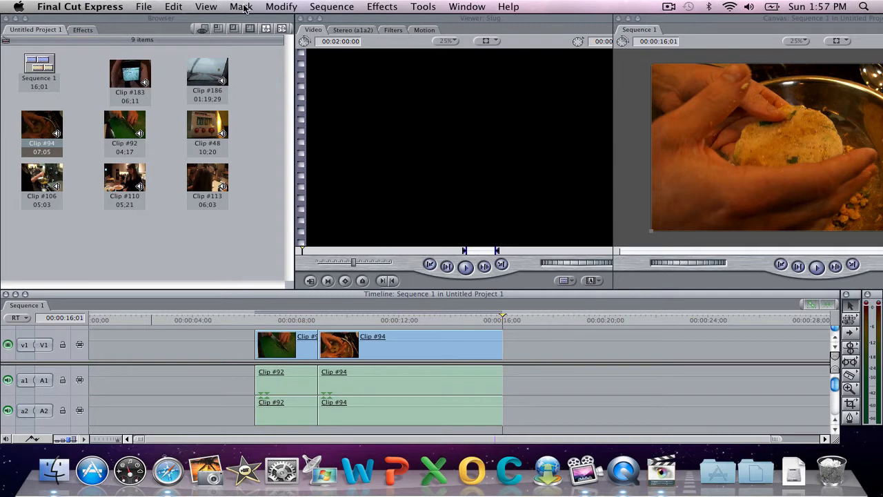
{"action": "left_click", "coordinate": [173, 8]}
{"action": "left_click", "coordinate": [183, 21]}
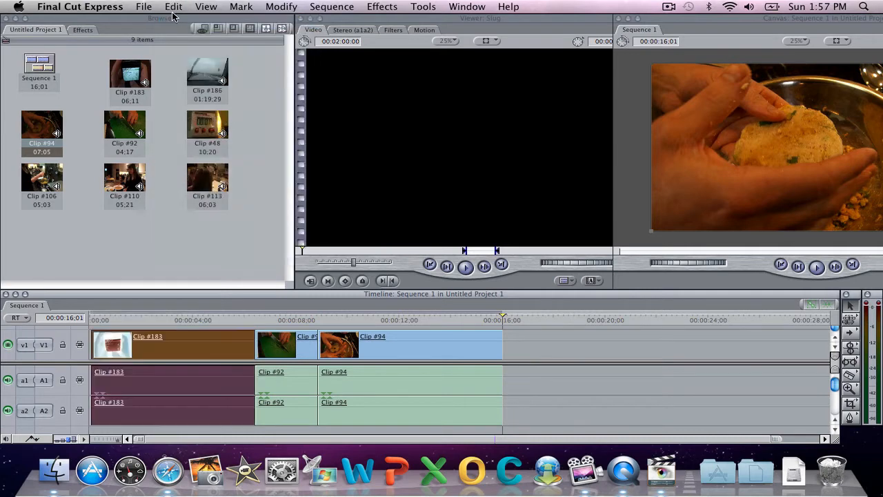
{"action": "left_click", "coordinate": [522, 331]}
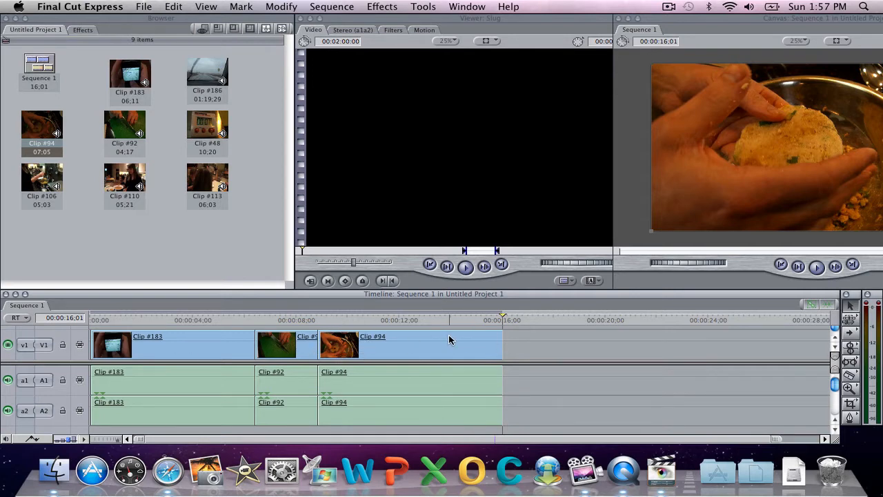
Lock video track V1, delete only the audio of Clips #183, #92 and #94, and unlock V1 again.
{"action": "left_click", "coordinate": [62, 345]}
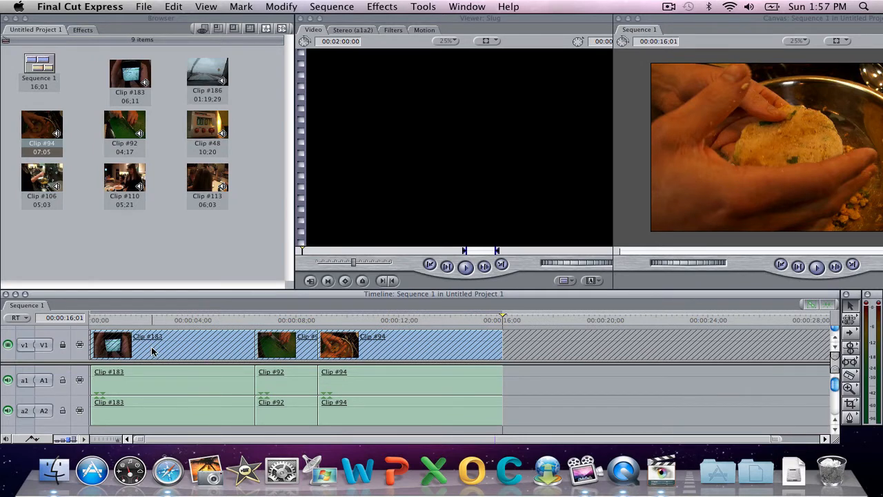
{"action": "left_click", "coordinate": [150, 378]}
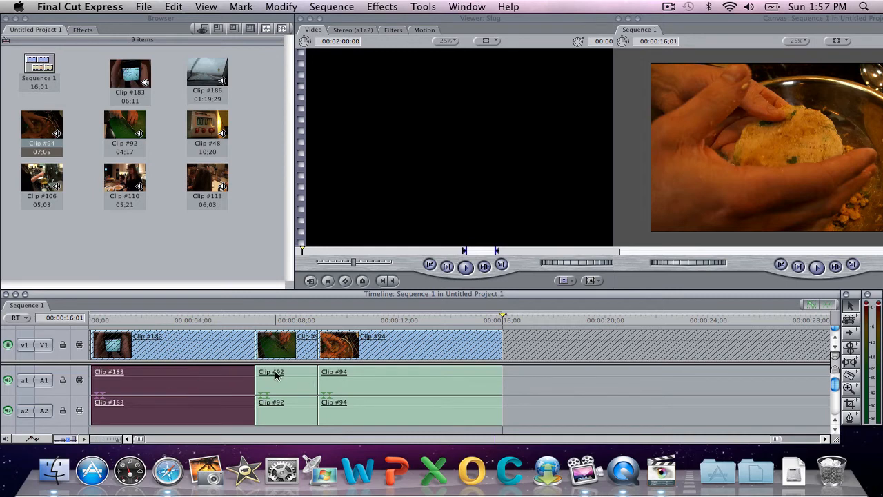
{"action": "left_click", "coordinate": [286, 389], "text": "super"}
{"action": "left_click", "coordinate": [376, 388], "text": "super"}
{"action": "key", "text": "Delete"}
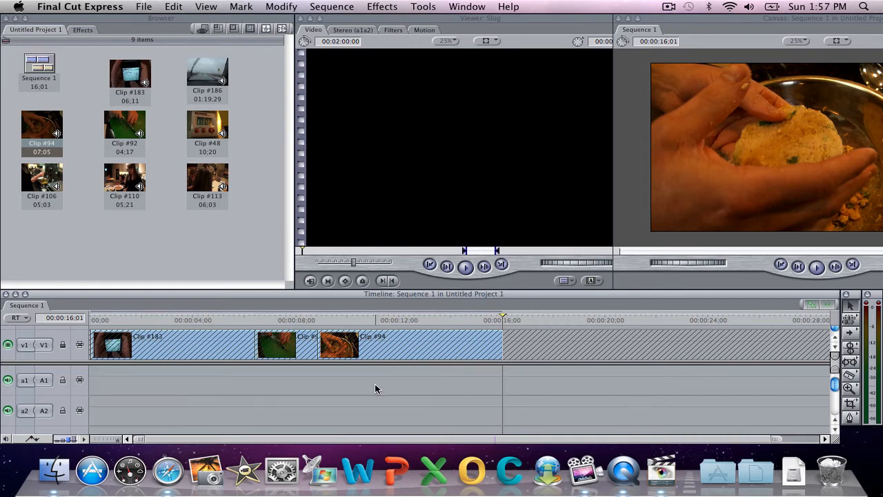
{"action": "left_click", "coordinate": [62, 344]}
Play the video-only sequence from its start and again from 00:00:02;06, with the Canvas moved back into view.
{"action": "left_click", "coordinate": [91, 319]}
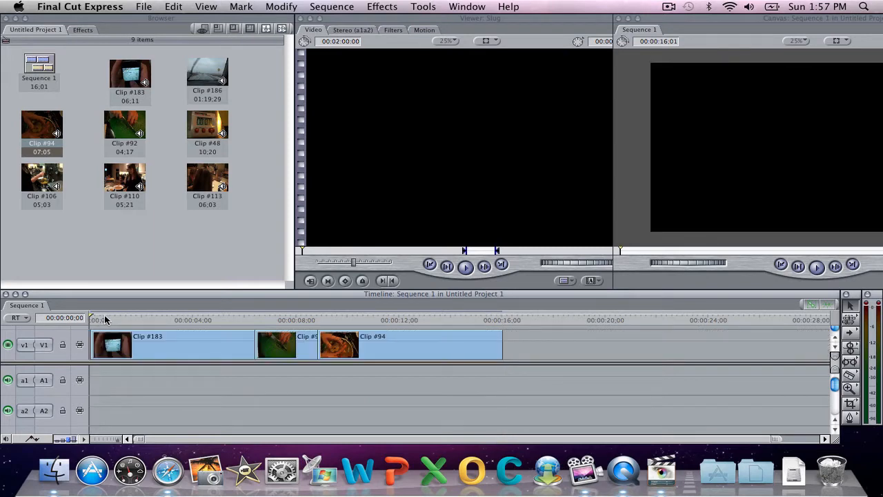
{"action": "key", "text": "space"}
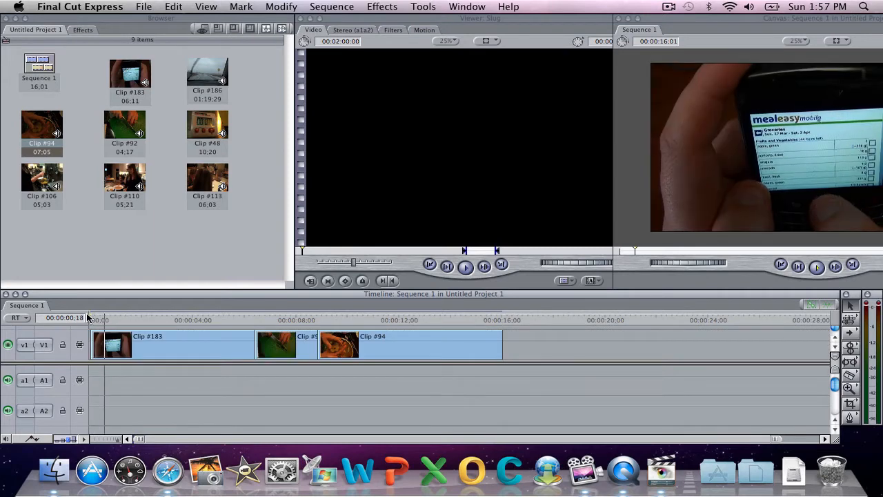
{"action": "key", "text": "space"}
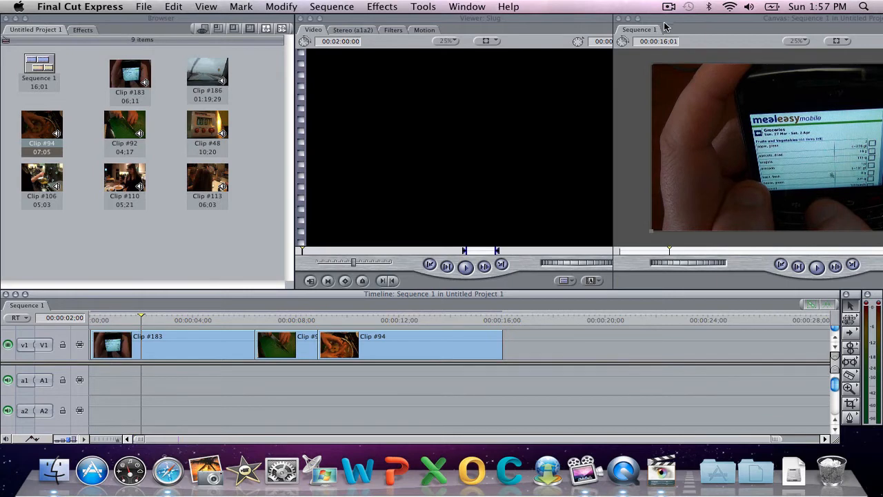
{"action": "left_click_drag", "start_coordinate": [663, 20], "coordinate": [500, 17]}
{"action": "left_click", "coordinate": [144, 318]}
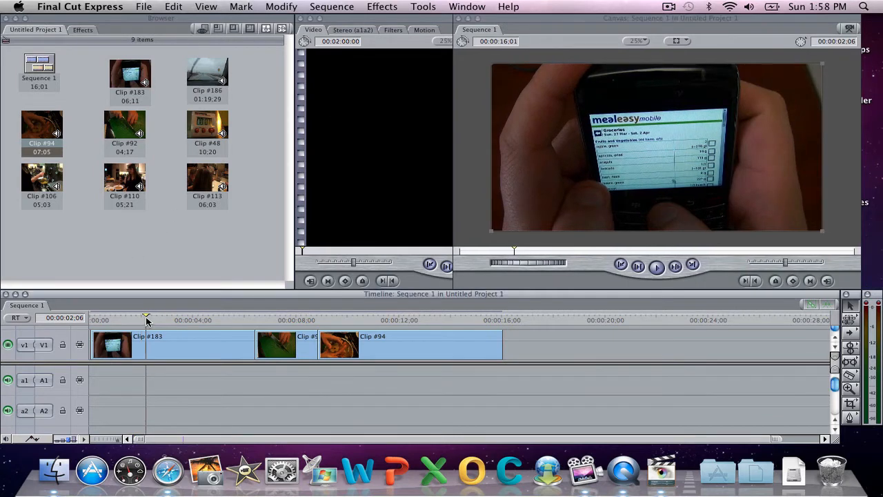
{"action": "key", "text": "space"}
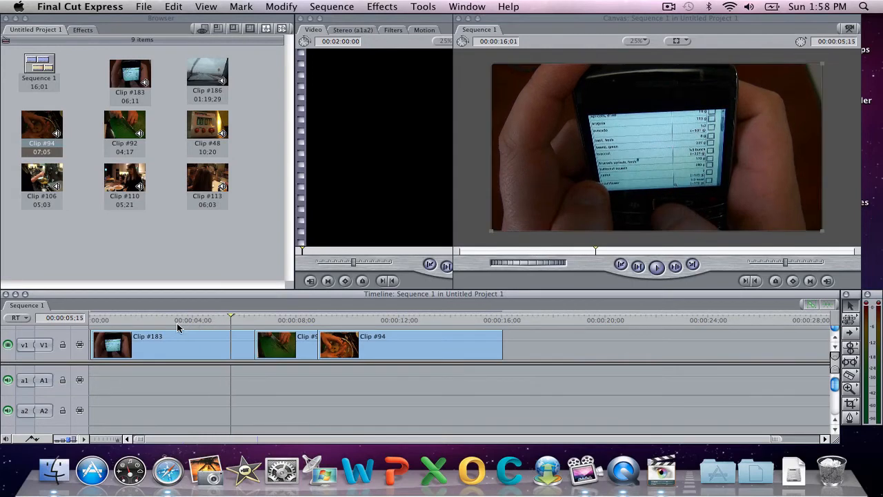
Undo the deletion of the audio of Clips #183, #92 and #94.
{"action": "left_click", "coordinate": [174, 7]}
{"action": "left_click", "coordinate": [184, 21]}
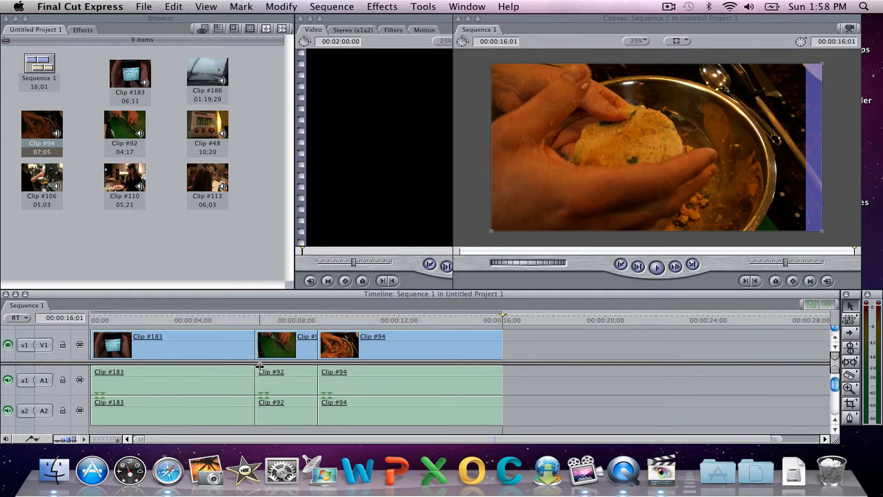
Select Clip #92 on the Timeline and play it from 00:00:06;14 to check its audio.
{"action": "left_click", "coordinate": [283, 320]}
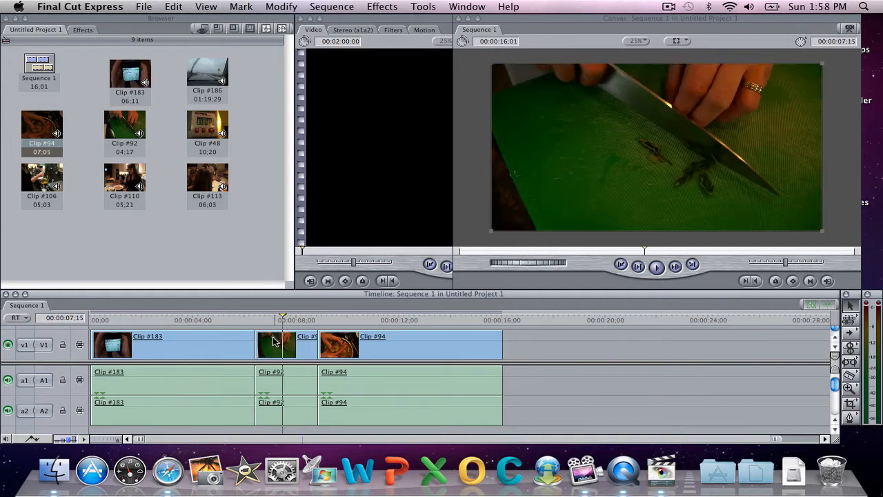
{"action": "left_click", "coordinate": [276, 341]}
{"action": "left_click", "coordinate": [256, 319]}
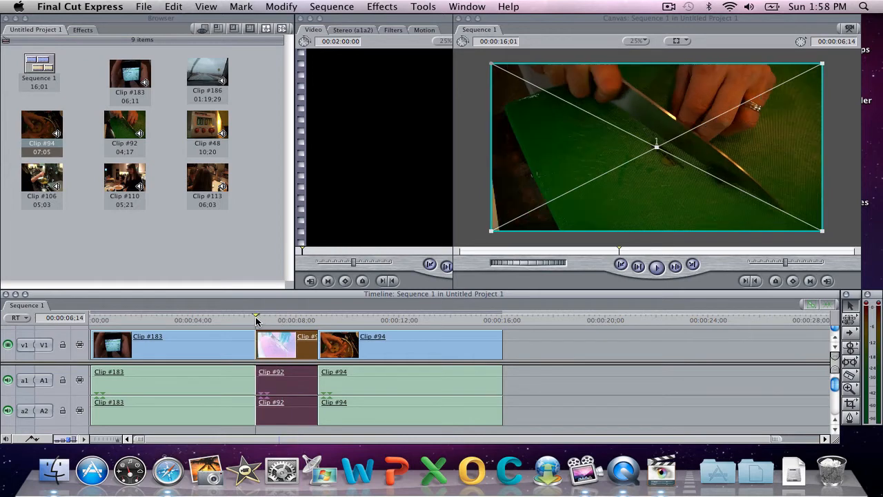
{"action": "key", "text": "space"}
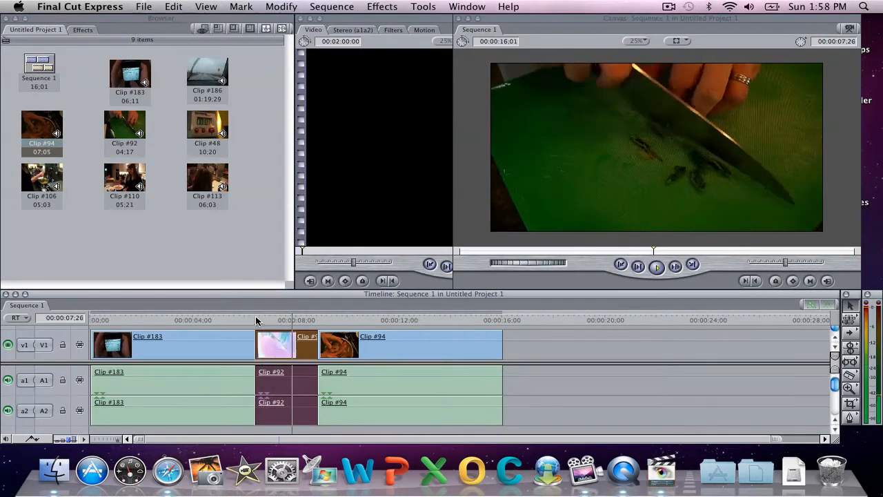
{"action": "key", "text": "space"}
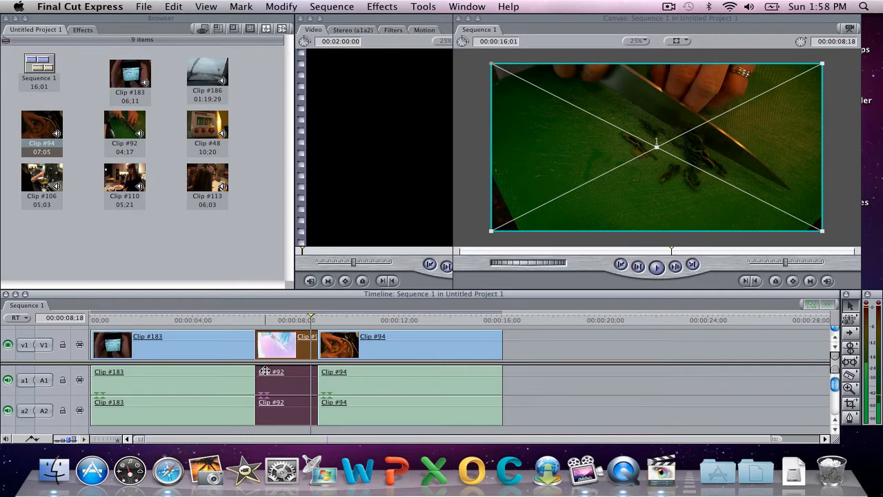
Move the Canvas aside, lock video track V1 and open the audio of Clip #92 in the Viewer.
{"action": "left_click_drag", "start_coordinate": [541, 26], "coordinate": [718, 26]}
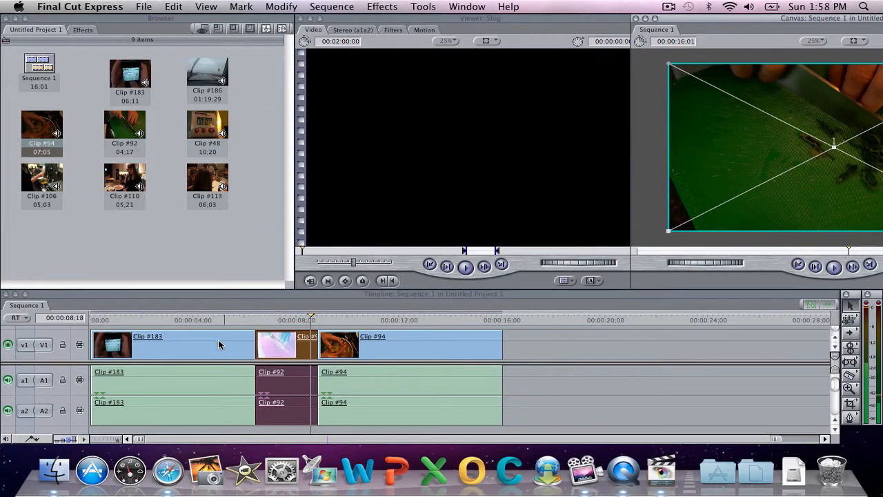
{"action": "left_click", "coordinate": [63, 344]}
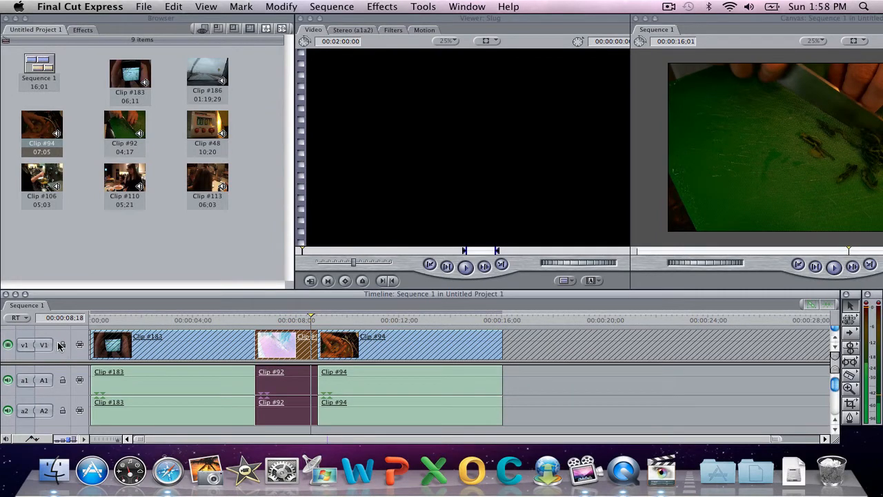
{"action": "left_click", "coordinate": [62, 345]}
{"action": "left_click", "coordinate": [63, 345]}
{"action": "double_click", "coordinate": [288, 381]}
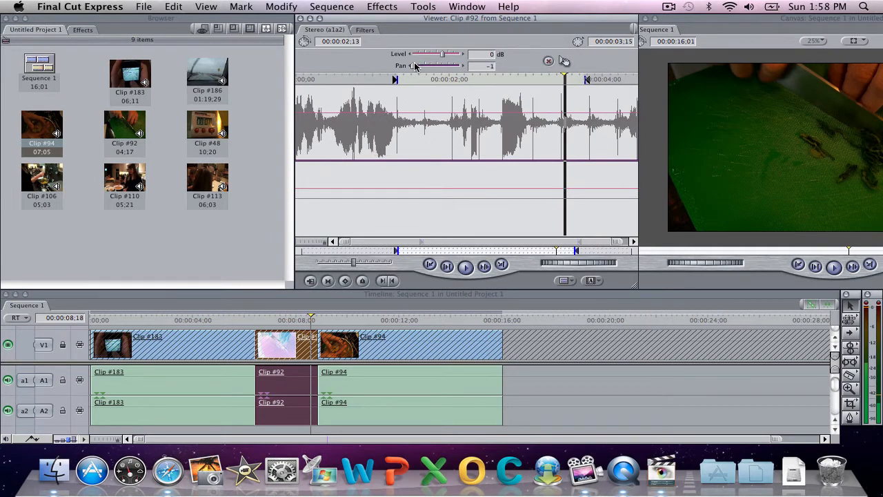
Set the pan of Clip #92's audio to 0.03 and play the clip from 00:00:07;01.
{"action": "left_click_drag", "start_coordinate": [414, 66], "coordinate": [437, 71]}
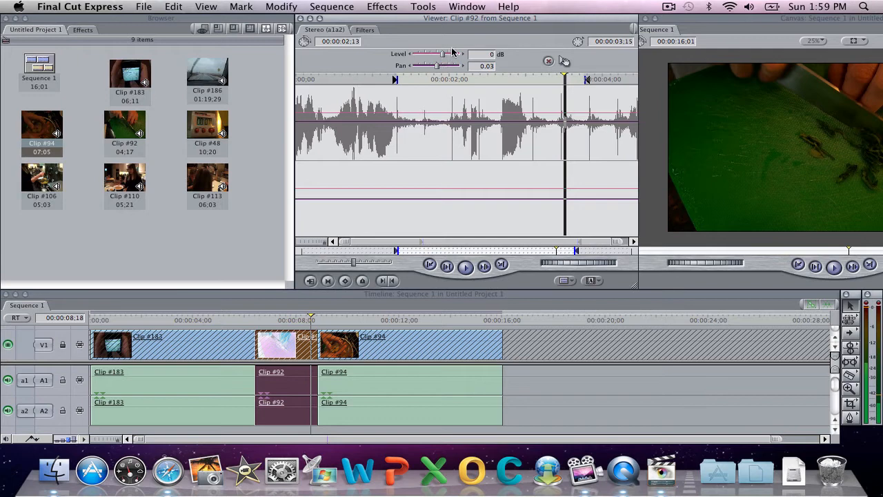
{"action": "left_click", "coordinate": [270, 320]}
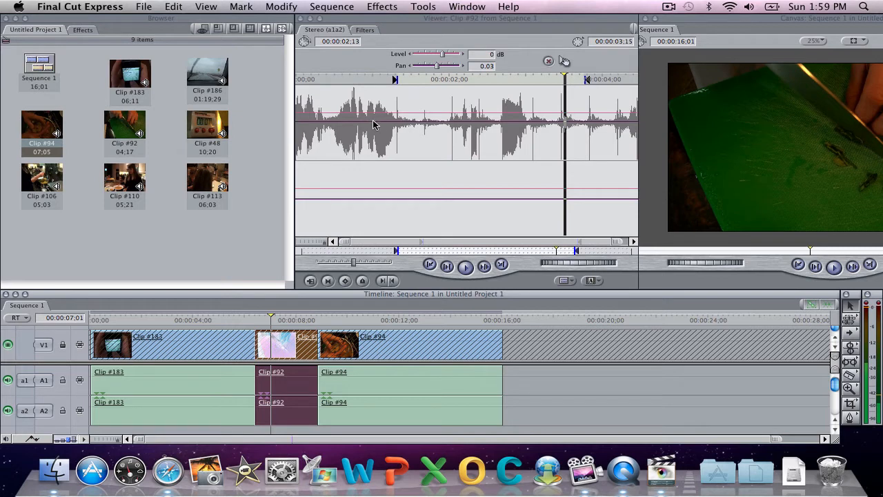
{"action": "key", "text": "space"}
{"action": "key", "text": "space"}
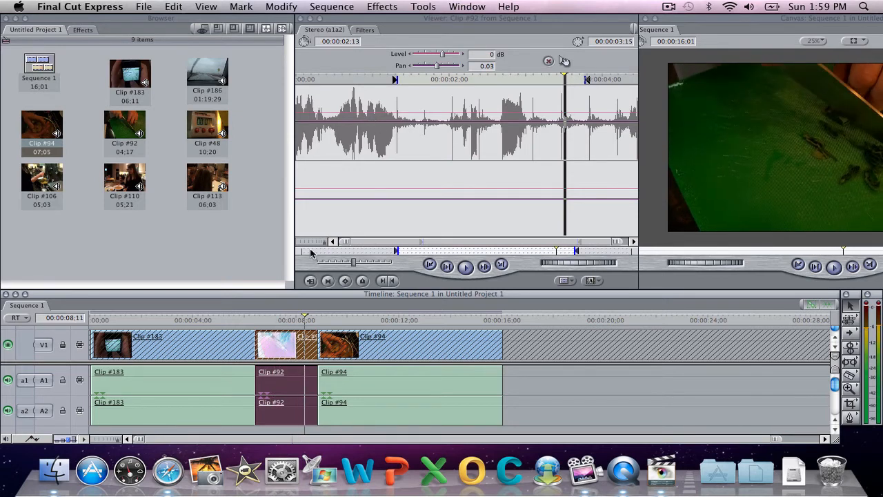
Raise the audio level of Clip #92 to 7 dB and play the clip from its beginning.
{"action": "left_click", "coordinate": [259, 320]}
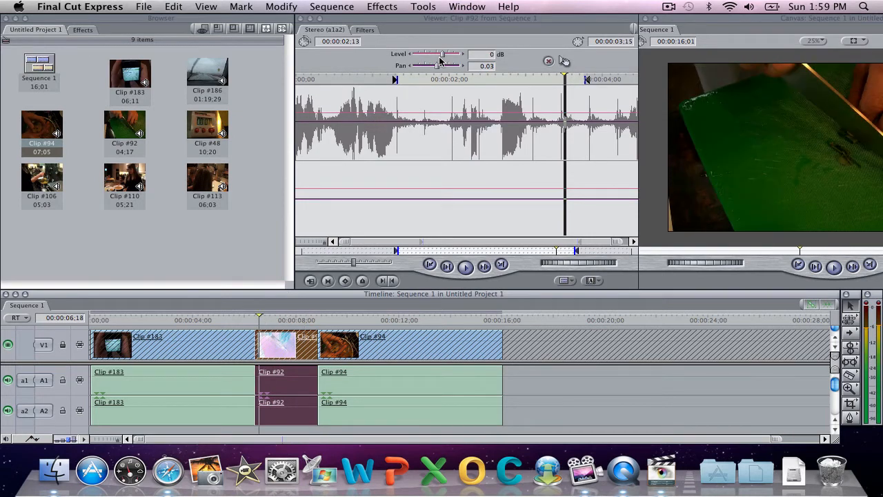
{"action": "left_click_drag", "start_coordinate": [442, 57], "coordinate": [450, 58]}
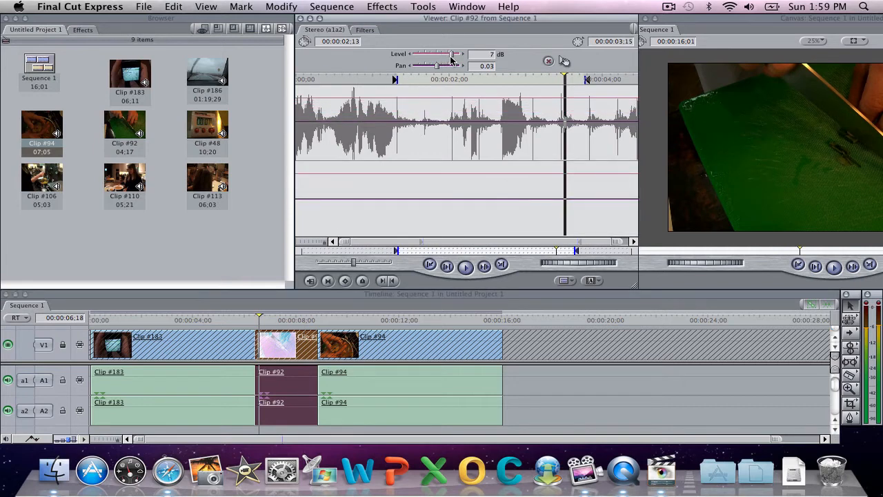
{"action": "left_click", "coordinate": [260, 319]}
{"action": "key", "text": "space"}
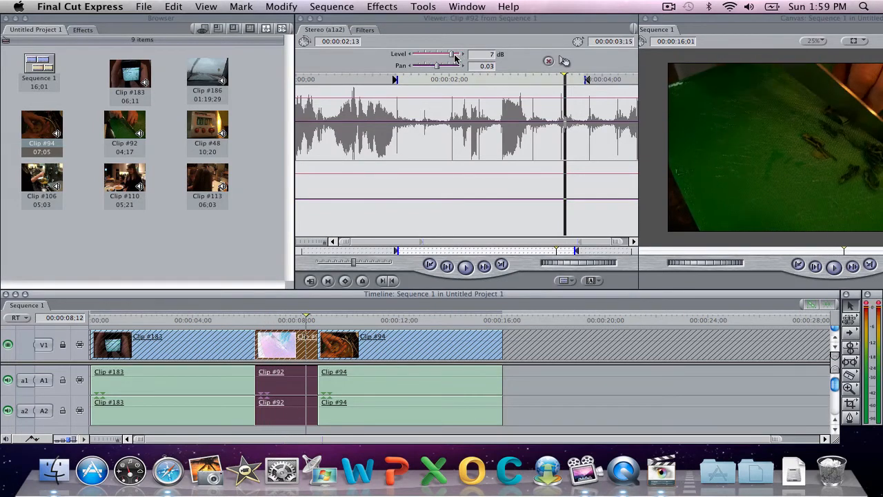
Lower the audio level of Clip #92 to -27 dB.
{"action": "left_click_drag", "start_coordinate": [451, 55], "coordinate": [421, 58]}
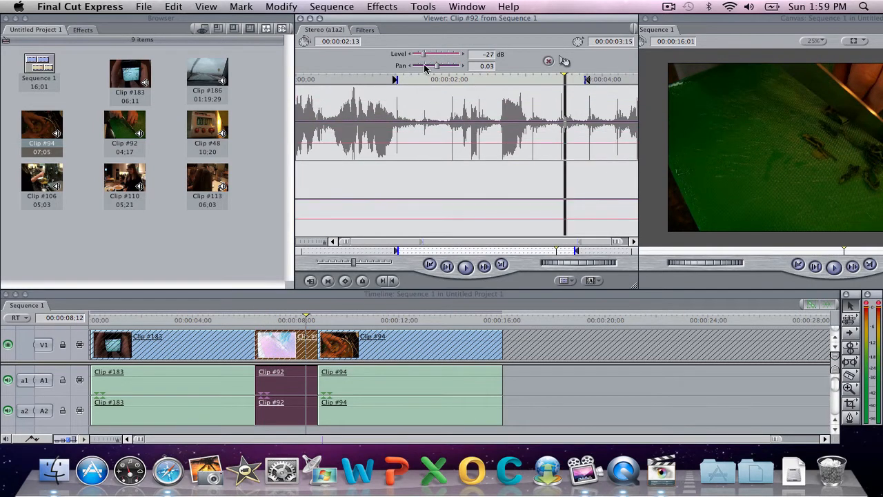
Raise the audio level of Clip #92 to 3 dB and play the clip on the Timeline from near its beginning.
{"action": "left_click", "coordinate": [264, 318]}
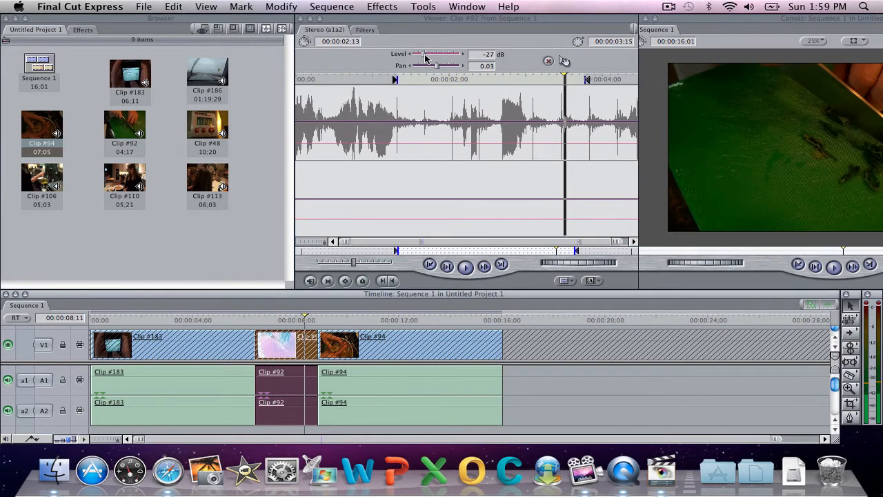
{"action": "left_click_drag", "start_coordinate": [424, 55], "coordinate": [446, 58]}
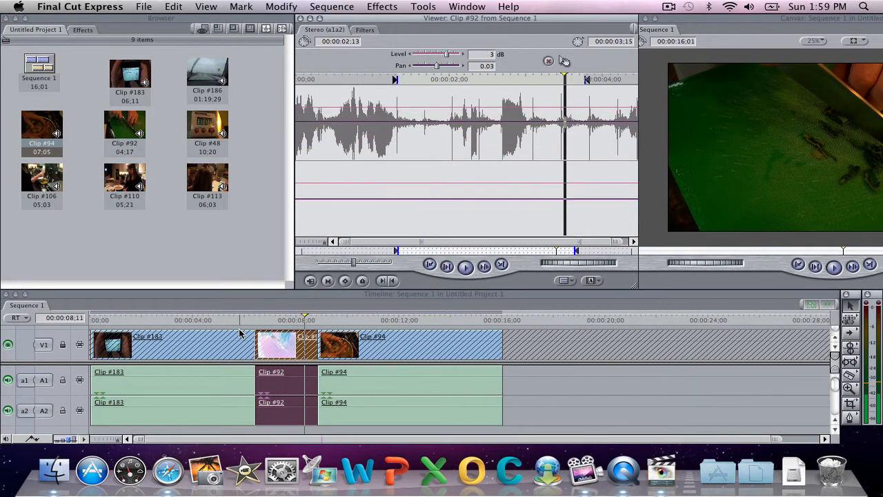
{"action": "left_click", "coordinate": [267, 318]}
{"action": "key", "text": "space"}
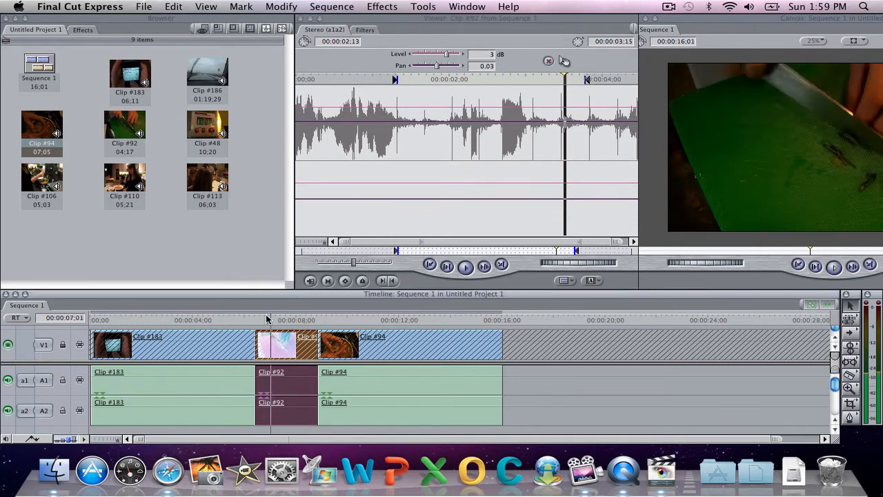
{"action": "key", "text": "space"}
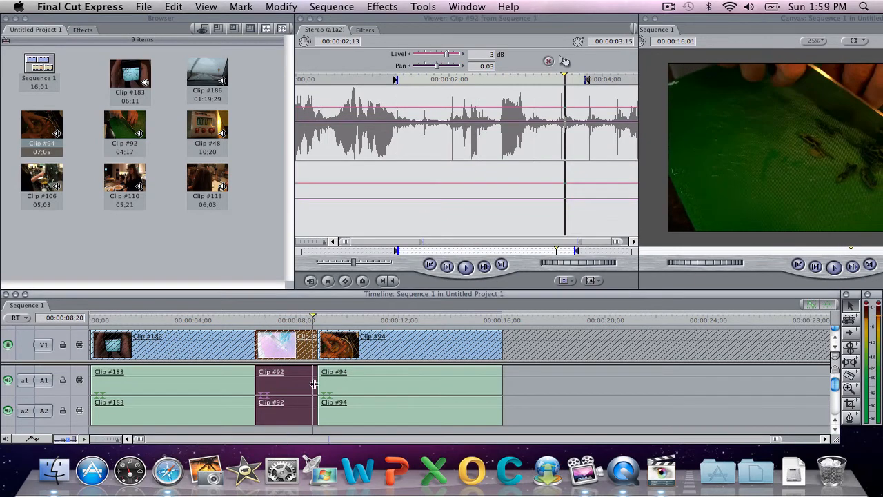
Unlock video track V1 and delete Clip #183 and Clip #92 from the Timeline.
{"action": "left_click", "coordinate": [63, 345]}
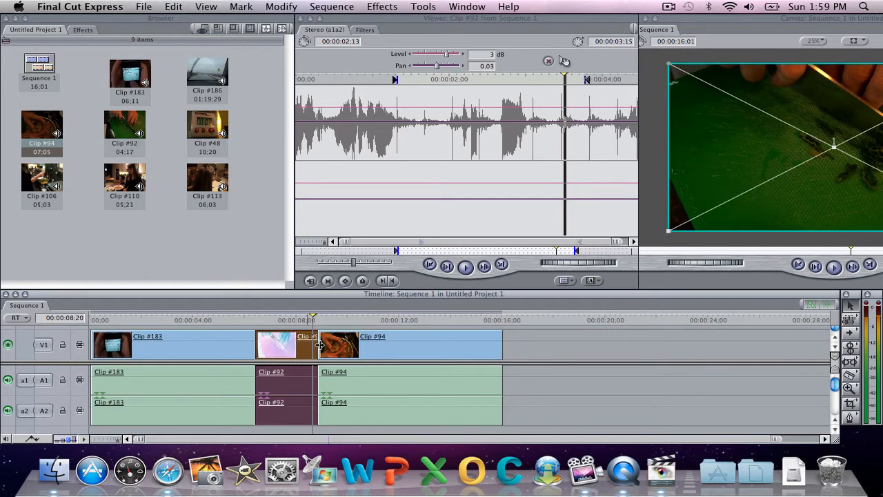
{"action": "left_click", "coordinate": [220, 348]}
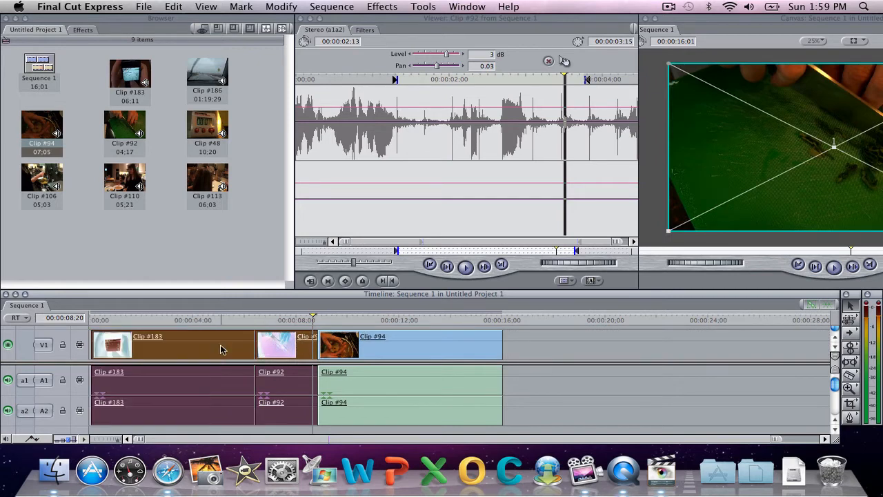
{"action": "key", "text": "Delete"}
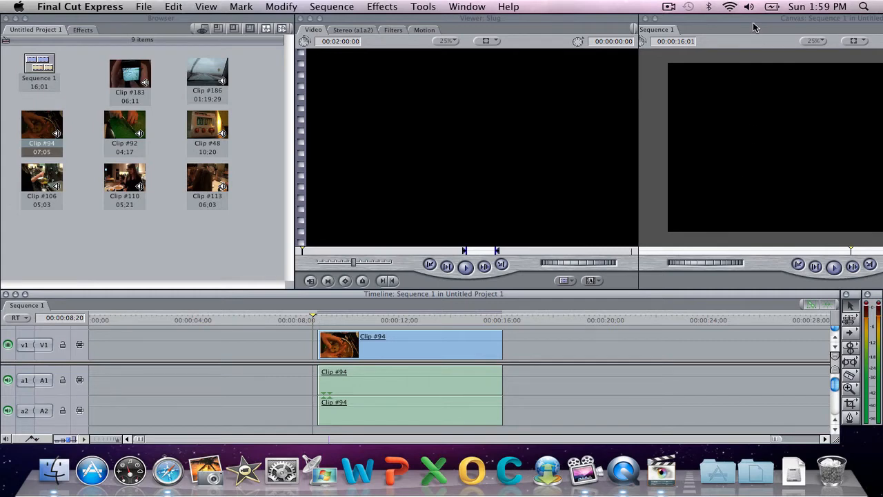
Move the Canvas window back over the Viewer and play Clip #94 on the Timeline from its start.
{"action": "left_click_drag", "start_coordinate": [758, 29], "coordinate": [416, 29]}
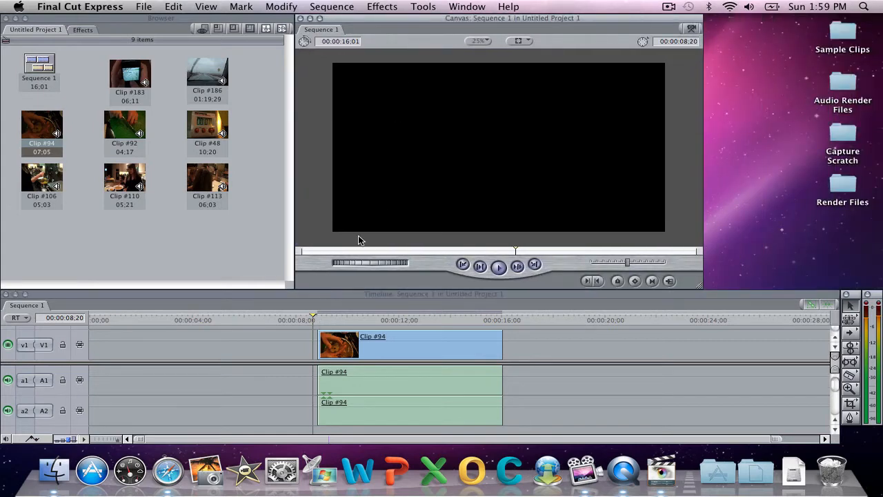
{"action": "left_click", "coordinate": [312, 319]}
{"action": "key", "text": "space"}
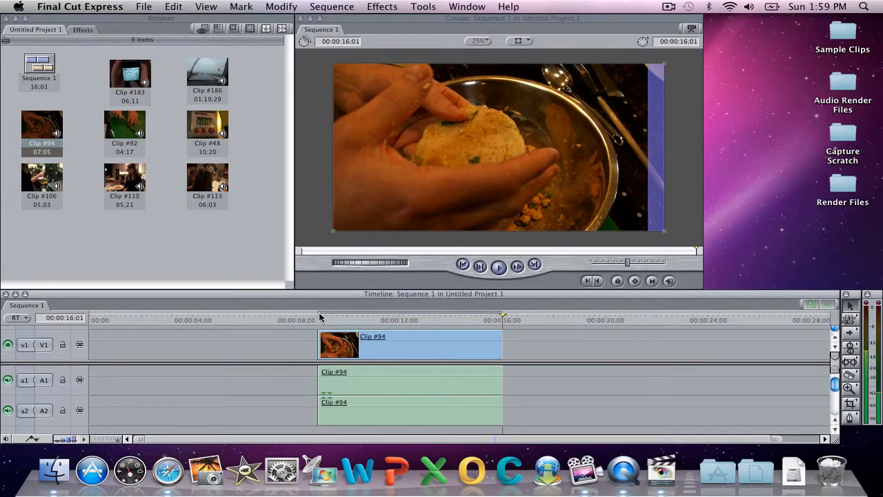
Move Clip #94 earlier on the Timeline so it ends at 00:00:11;23, and enlarge the Timeline around the clip.
{"action": "left_click_drag", "start_coordinate": [395, 345], "coordinate": [286, 345]}
{"action": "left_click", "coordinate": [178, 376]}
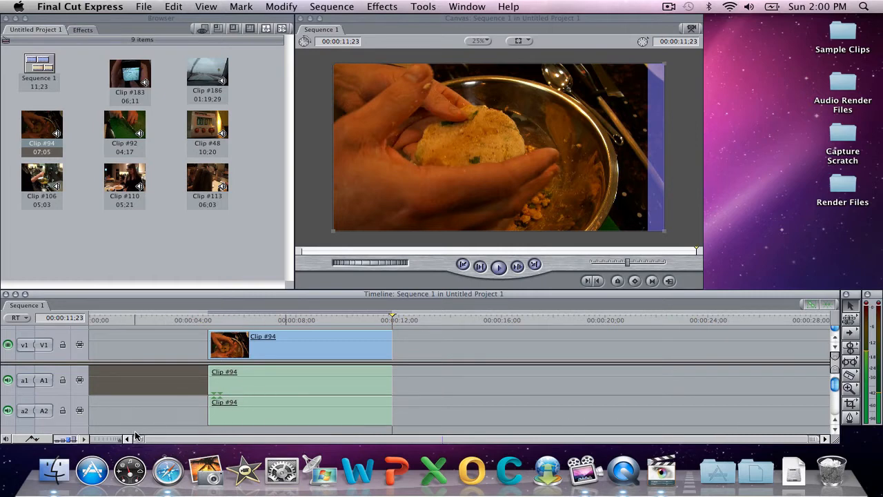
{"action": "left_click_drag", "start_coordinate": [138, 441], "coordinate": [371, 444]}
{"action": "left_click_drag", "start_coordinate": [311, 439], "coordinate": [384, 440]}
{"action": "left_click_drag", "start_coordinate": [439, 440], "coordinate": [397, 444]}
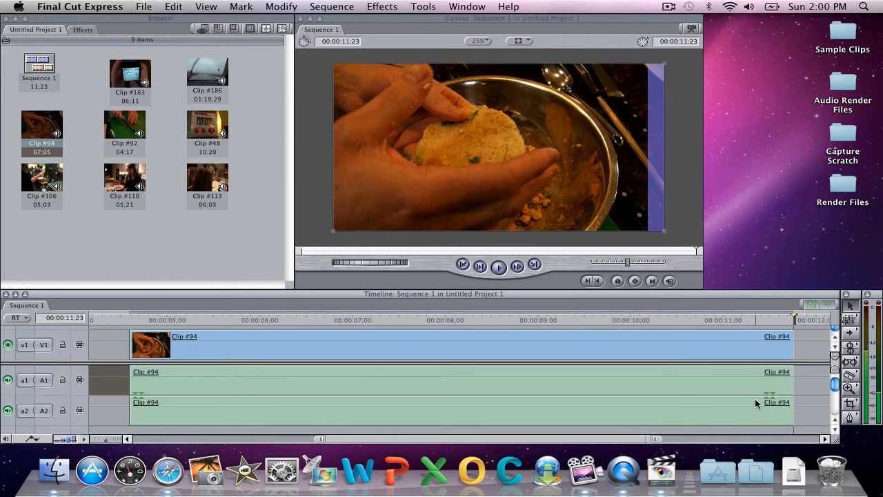
Show the clip overlays and adjust Clip #94's audio level line on the Timeline, lowering it to -11 dB and raising it again.
{"action": "left_click", "coordinate": [38, 438]}
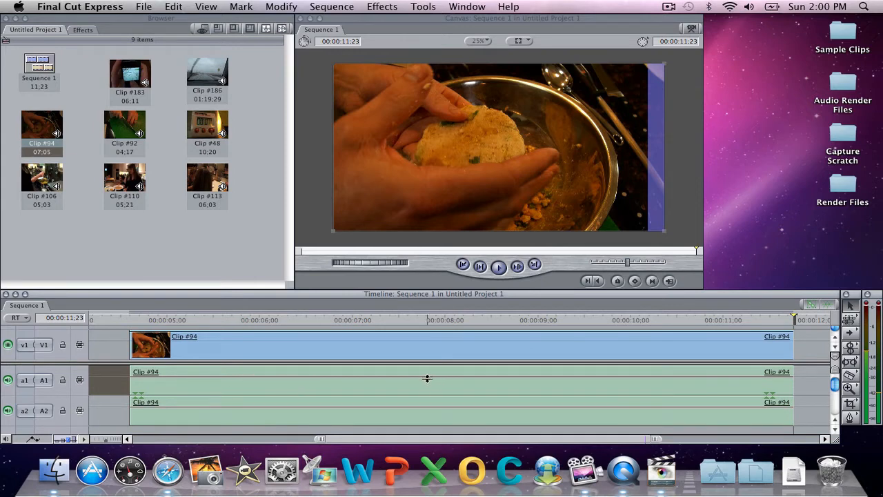
{"action": "left_click_drag", "start_coordinate": [427, 378], "coordinate": [426, 382]}
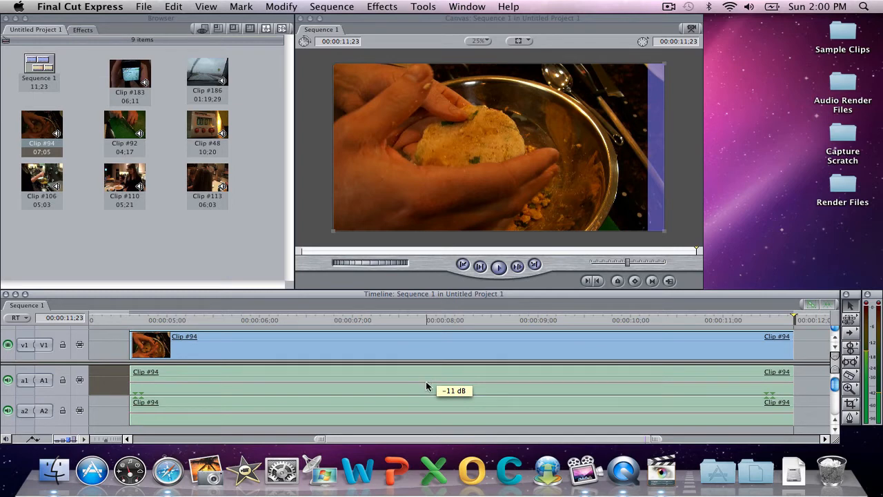
{"action": "left_click_drag", "start_coordinate": [426, 382], "coordinate": [425, 381]}
{"action": "left_click_drag", "start_coordinate": [362, 383], "coordinate": [362, 374]}
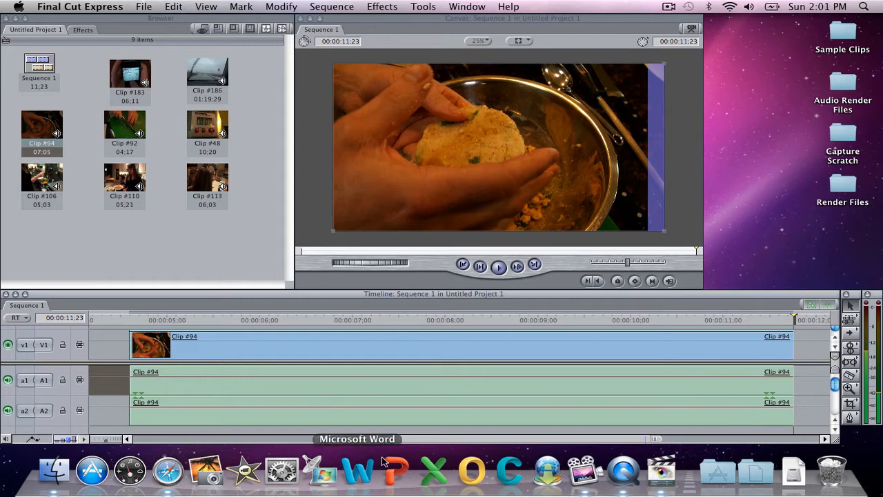
Add audio level keyframes with the Pen tool at both ends of Clip #94 and a little inside each end.
{"action": "left_click", "coordinate": [130, 410]}
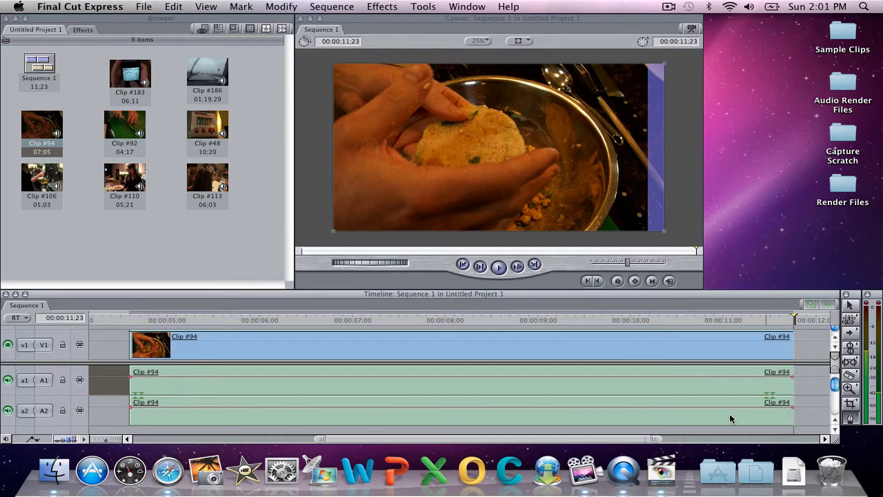
{"action": "left_click", "coordinate": [211, 407]}
{"action": "left_click", "coordinate": [698, 406]}
Fade Clip #94's audio in and out by lowering its first and last level keyframes to silence, and play it from 00:00:04;16.
{"action": "left_click_drag", "start_coordinate": [130, 407], "coordinate": [130, 420]}
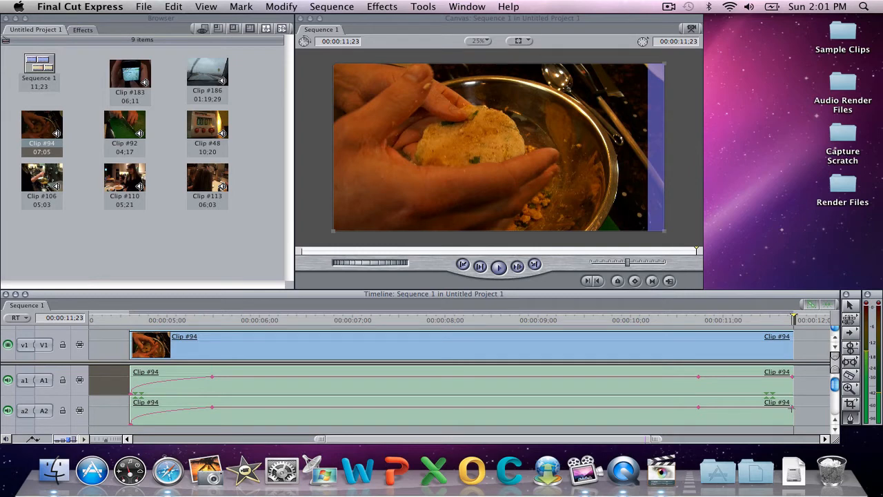
{"action": "left_click_drag", "start_coordinate": [791, 408], "coordinate": [790, 426]}
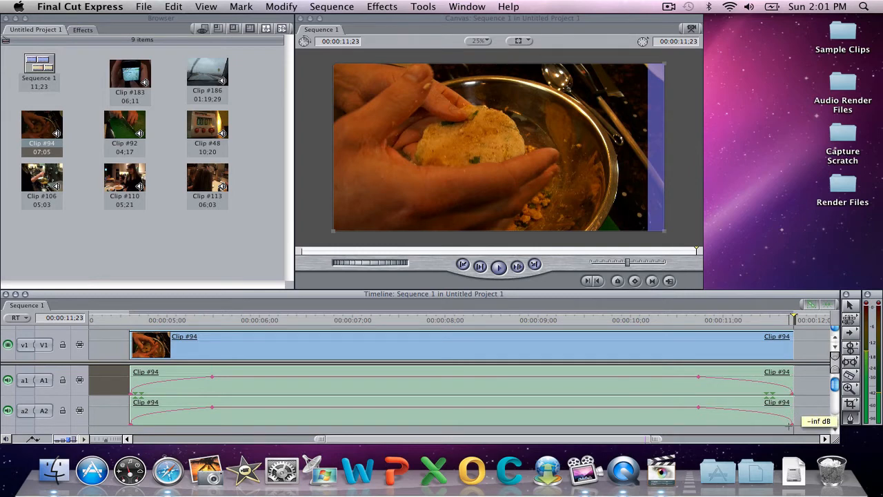
{"action": "left_click", "coordinate": [849, 310]}
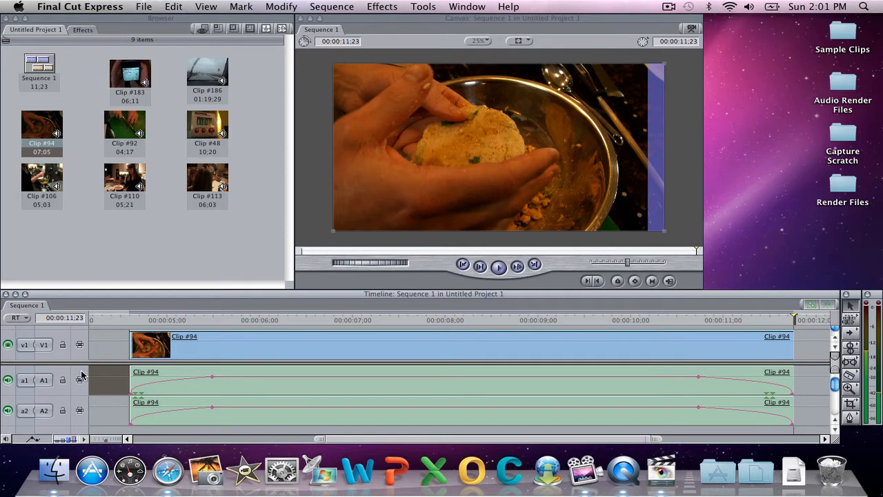
{"action": "left_click", "coordinate": [123, 320]}
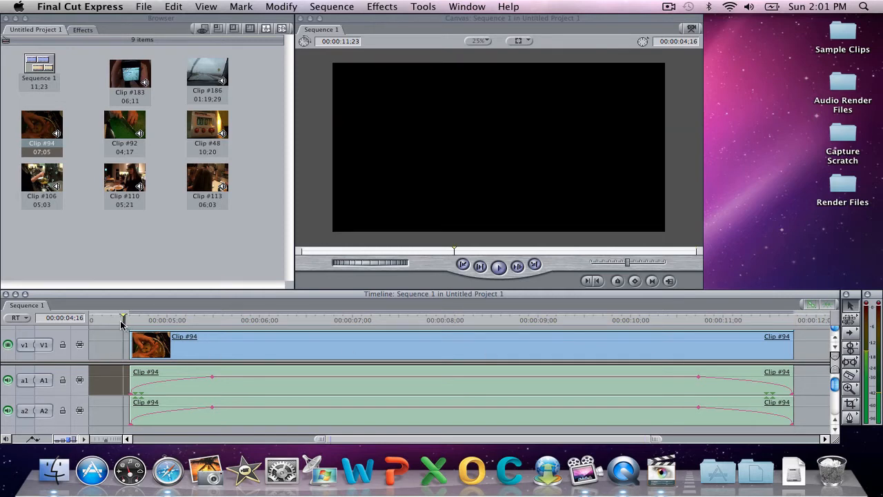
{"action": "key", "text": "space"}
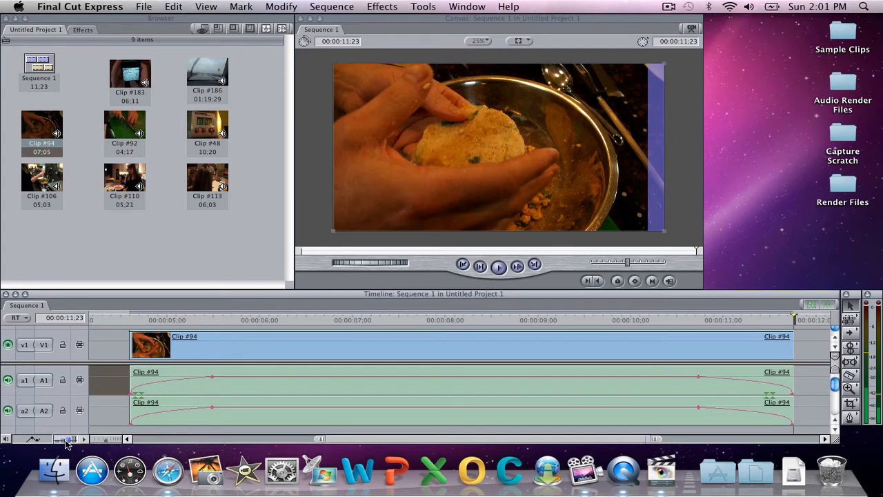
Hide the clip overlays on the Timeline and return to the Selection tool.
{"action": "left_click", "coordinate": [44, 439]}
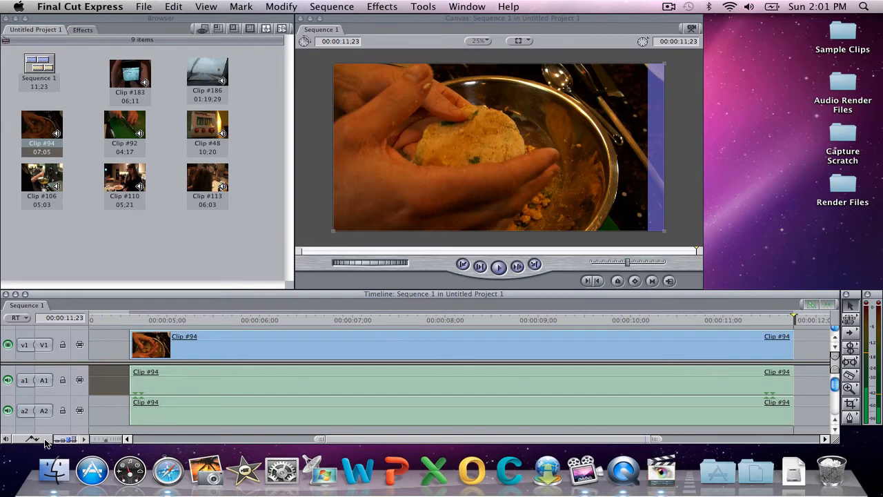
{"action": "left_click", "coordinate": [850, 417]}
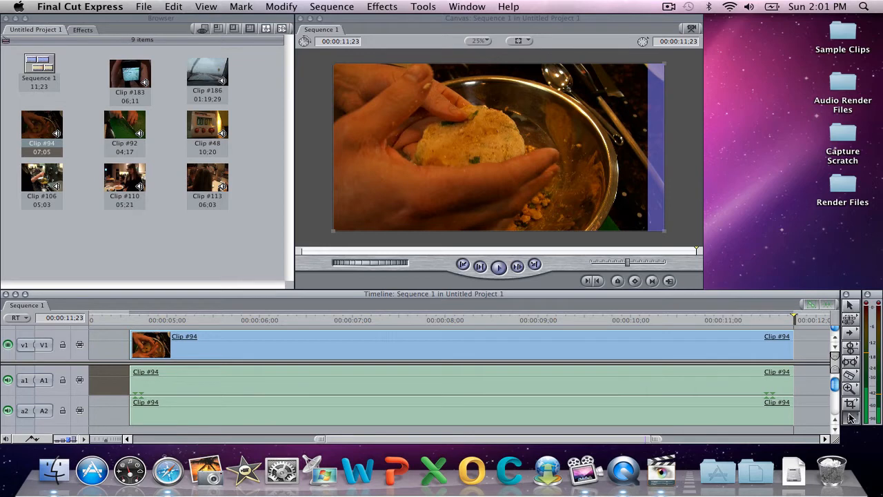
{"action": "left_click", "coordinate": [855, 307]}
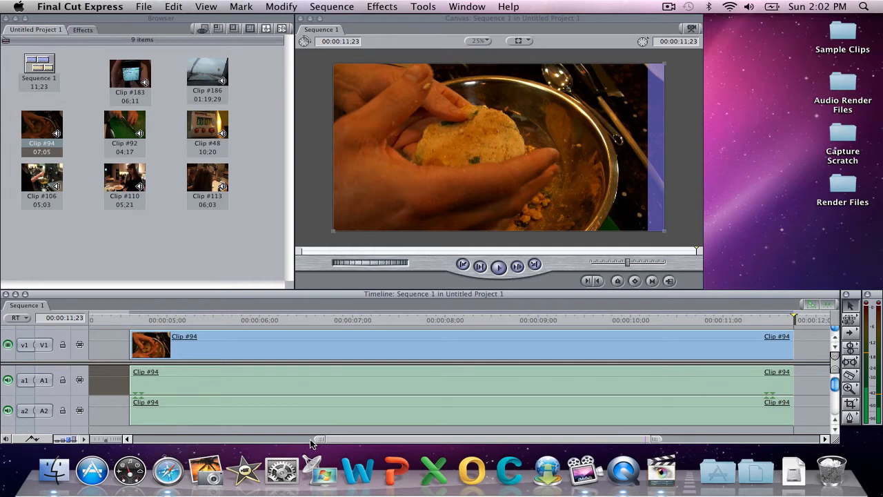
Move Clip #94 to the very beginning of the Timeline and deselect it.
{"action": "left_click_drag", "start_coordinate": [320, 439], "coordinate": [193, 439]}
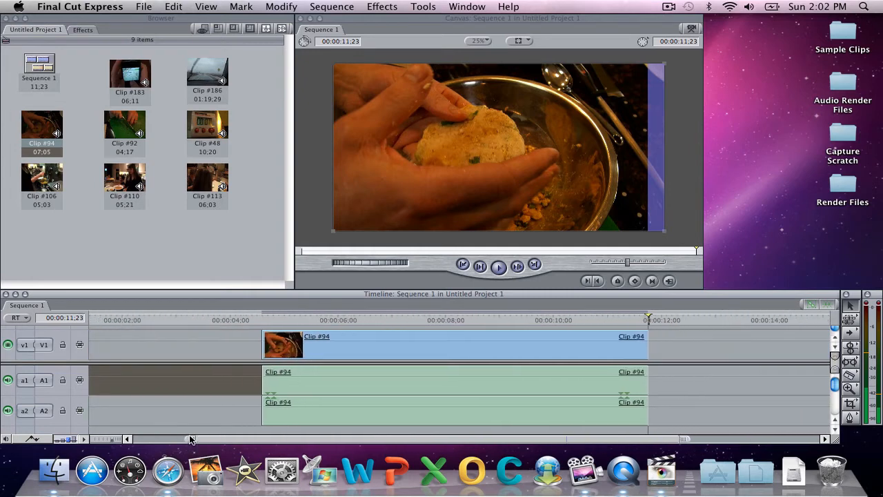
{"action": "left_click_drag", "start_coordinate": [305, 439], "coordinate": [234, 439]}
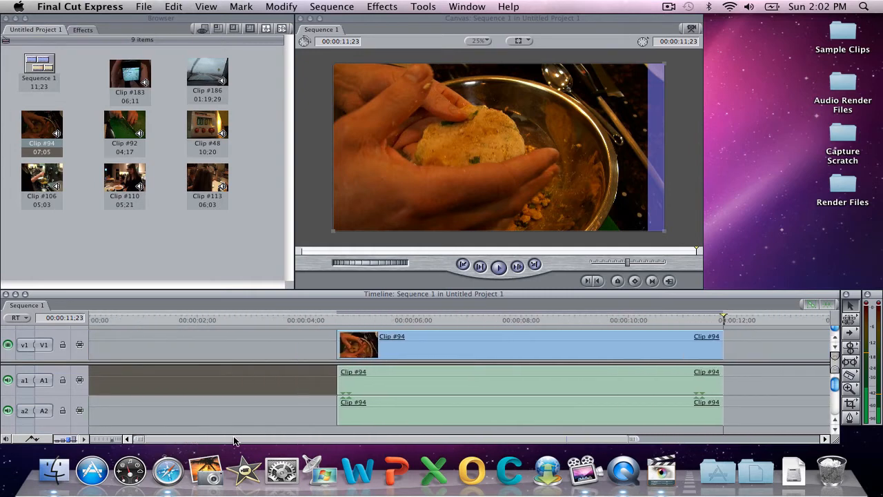
{"action": "left_click_drag", "start_coordinate": [428, 345], "coordinate": [154, 342]}
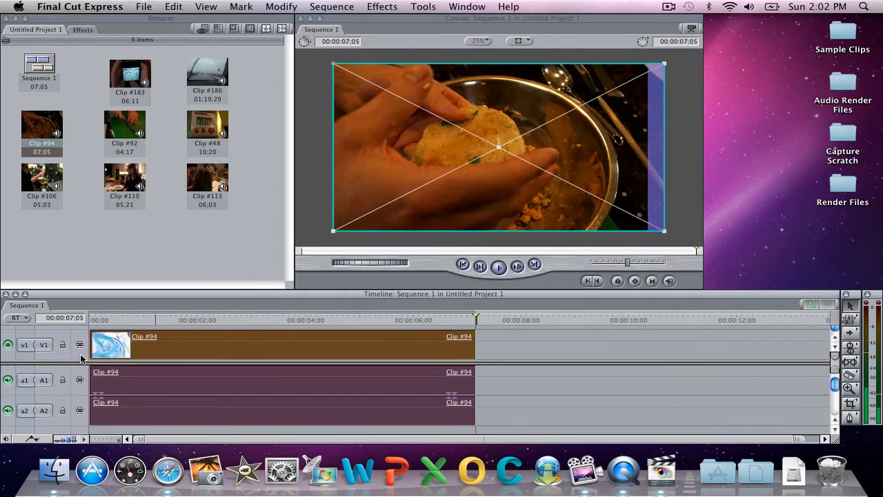
{"action": "left_click", "coordinate": [836, 338]}
{"action": "left_click", "coordinate": [835, 338]}
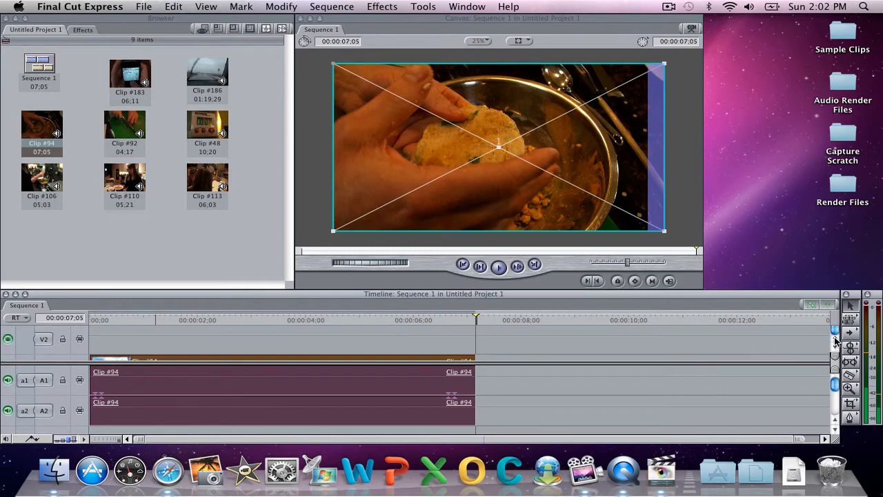
{"action": "left_click", "coordinate": [836, 349]}
{"action": "left_click", "coordinate": [835, 350]}
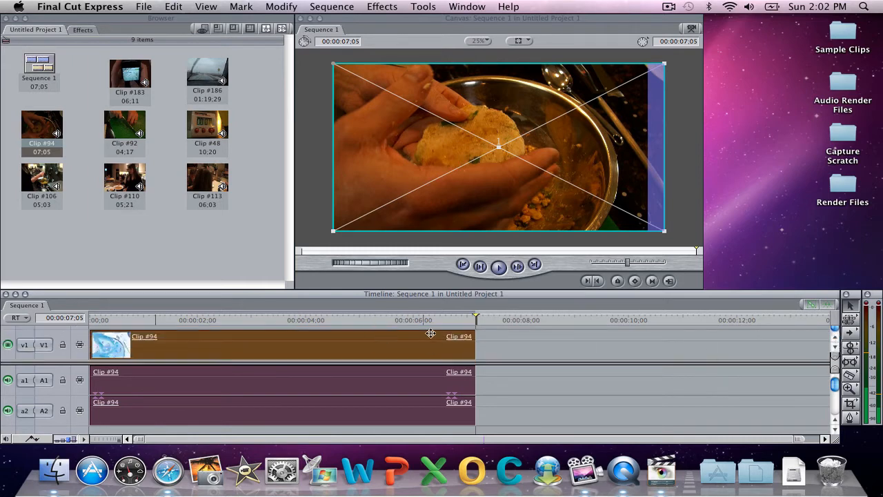
{"action": "left_click", "coordinate": [493, 357]}
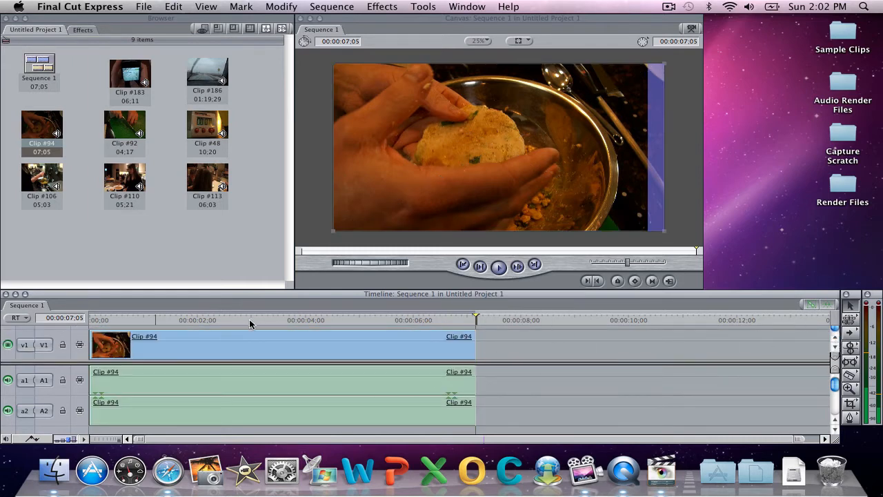
Place Clip #183 from the Browser on video track V2, a short gap after Clip #94 and ending at 00:00:14;19.
{"action": "left_click", "coordinate": [182, 320]}
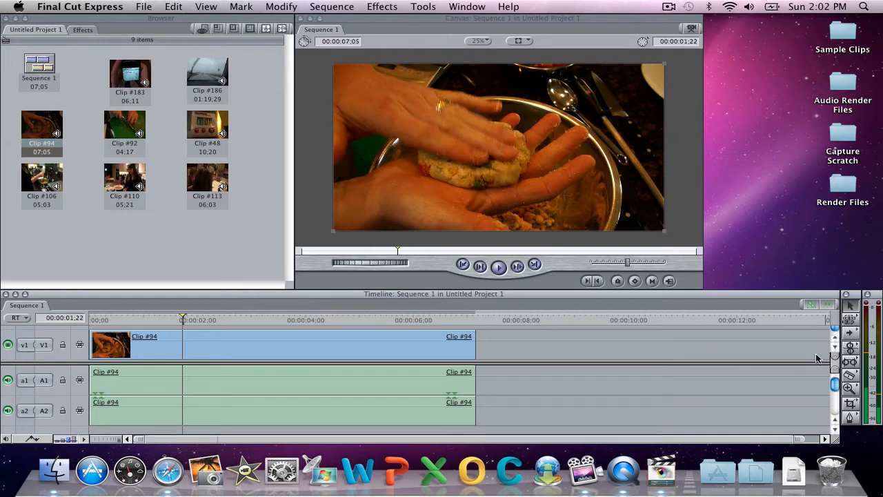
{"action": "left_click", "coordinate": [835, 339]}
{"action": "left_click", "coordinate": [835, 338]}
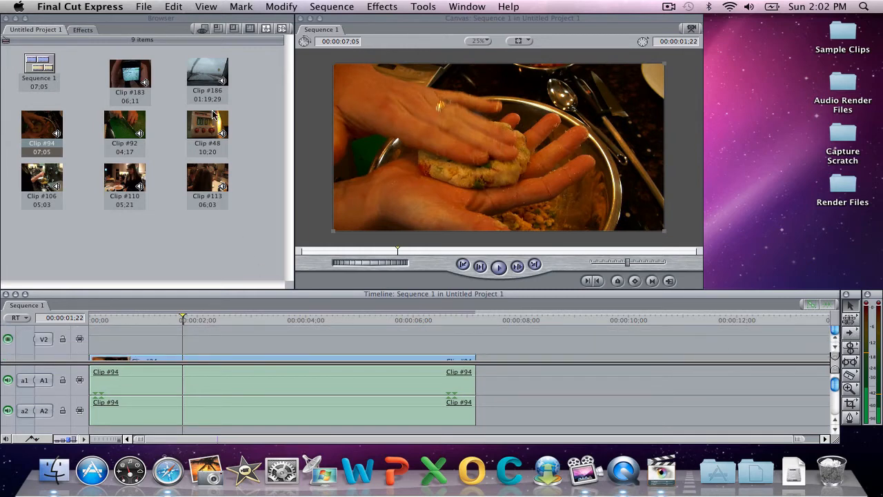
{"action": "left_click_drag", "start_coordinate": [130, 77], "coordinate": [541, 341]}
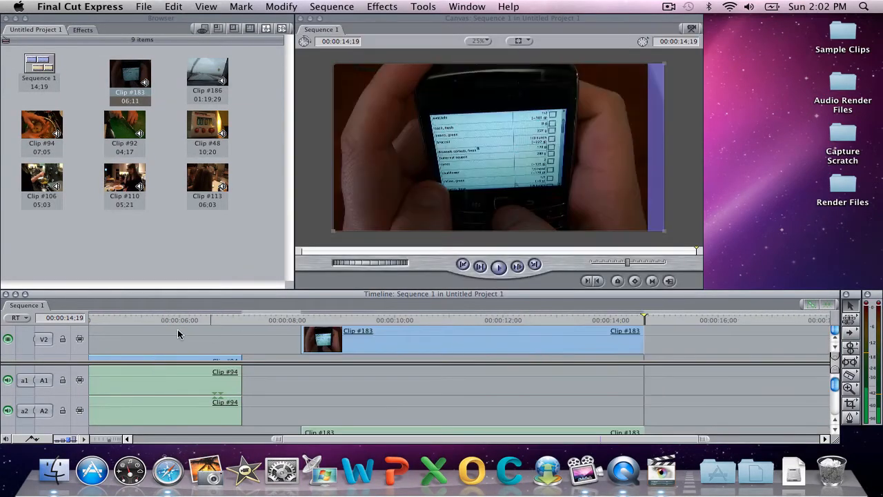
Delete only the audio of Clip #183 while track V2 is temporarily locked, and move the playhead to 00:00:10;12.
{"action": "left_click", "coordinate": [63, 341]}
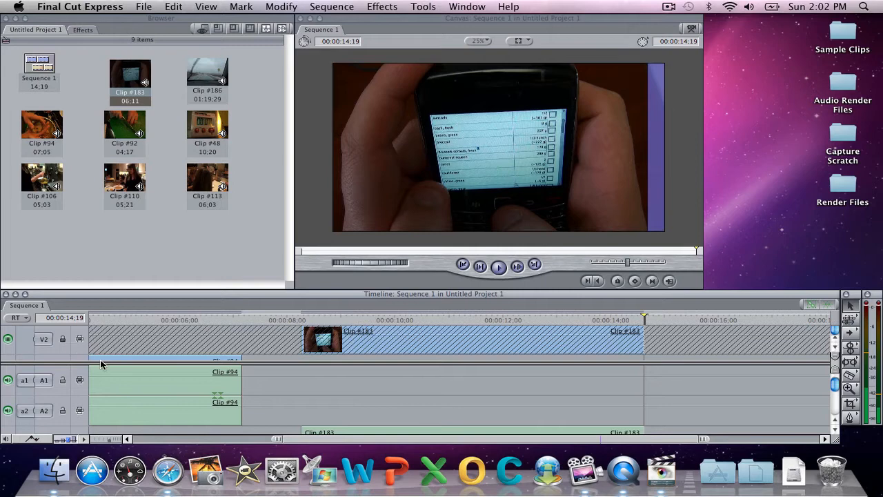
{"action": "left_click", "coordinate": [347, 430]}
{"action": "key", "text": "Delete"}
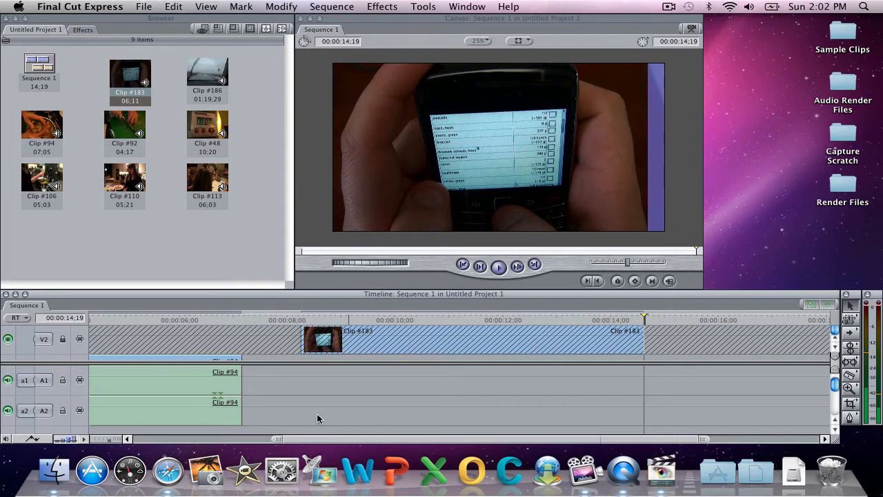
{"action": "left_click", "coordinate": [62, 341]}
{"action": "left_click", "coordinate": [416, 322]}
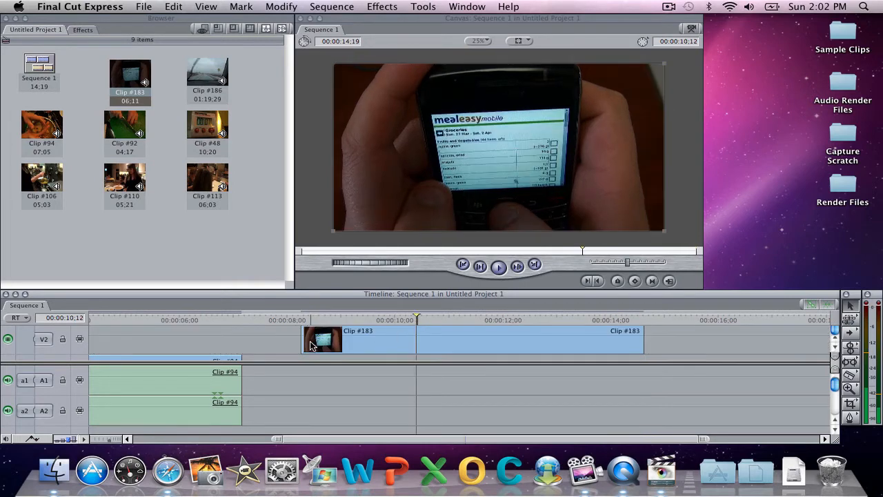
Trim both ends of Clip #183 on track V2 so it runs only from 00:00:10;12 to 00:00:11;12.
{"action": "left_click_drag", "start_coordinate": [306, 341], "coordinate": [417, 341]}
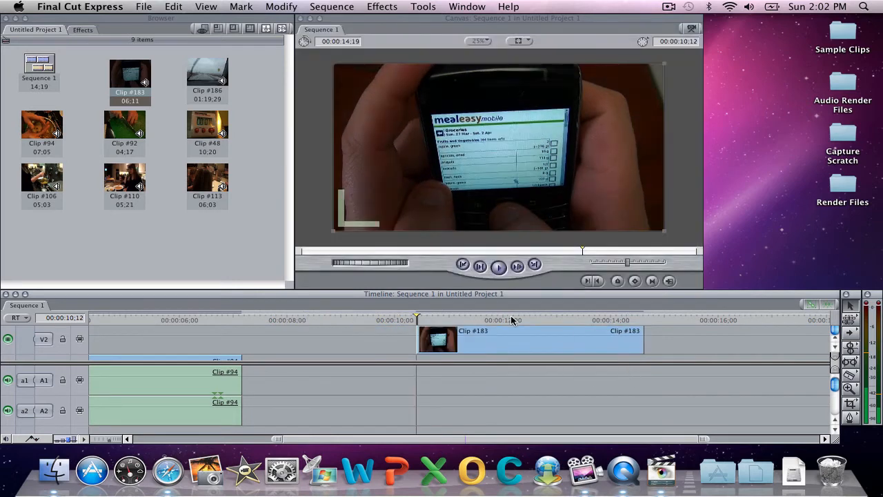
{"action": "left_click", "coordinate": [469, 320]}
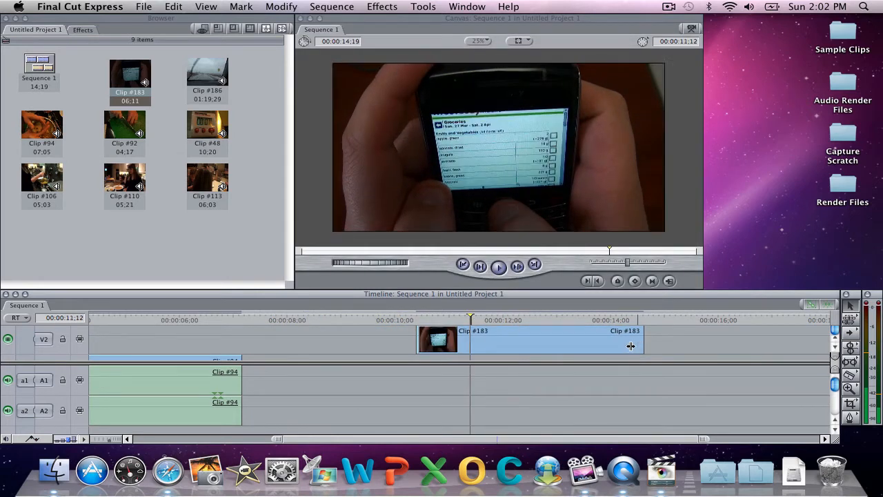
{"action": "left_click_drag", "start_coordinate": [635, 345], "coordinate": [470, 345]}
Move Clip #183 on track V2 directly above Clip #94, starting at 00:00:01;06, and deselect it.
{"action": "left_click_drag", "start_coordinate": [349, 440], "coordinate": [179, 438]}
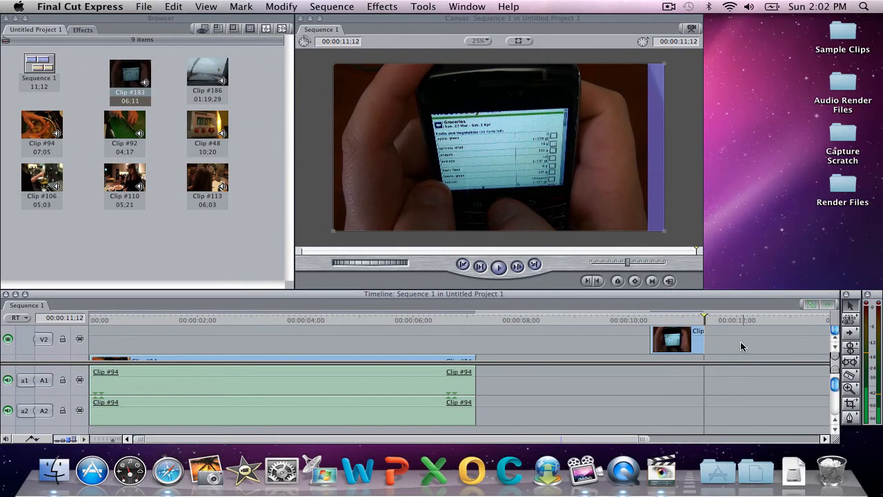
{"action": "left_click_drag", "start_coordinate": [680, 342], "coordinate": [525, 337]}
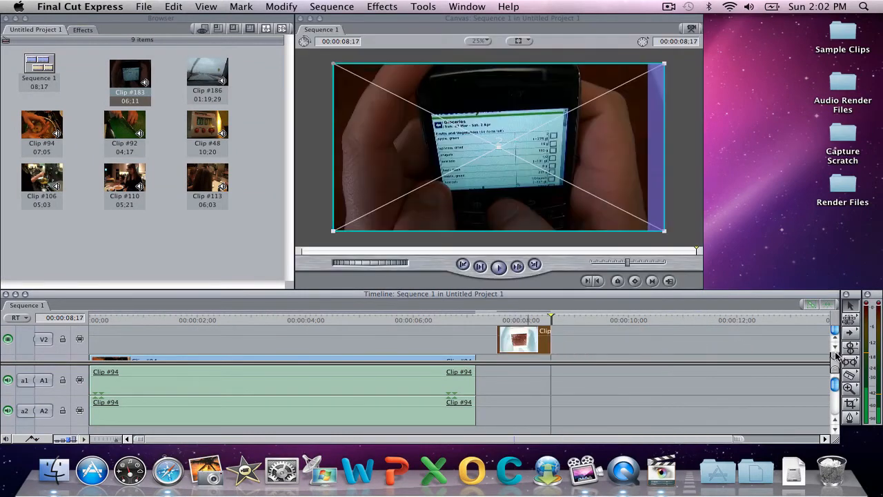
{"action": "scroll", "coordinate": [837, 356], "scroll_direction": "down", "scroll_amount": 1}
{"action": "left_click", "coordinate": [155, 318]}
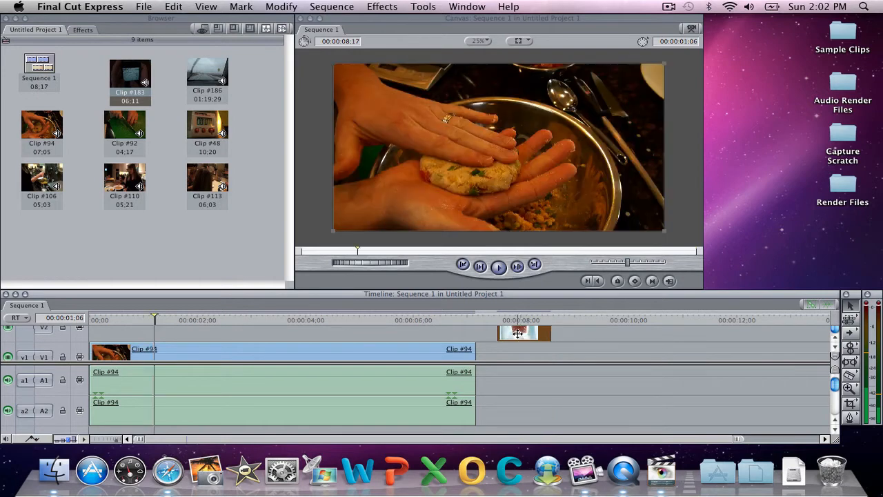
{"action": "left_click_drag", "start_coordinate": [517, 333], "coordinate": [175, 334]}
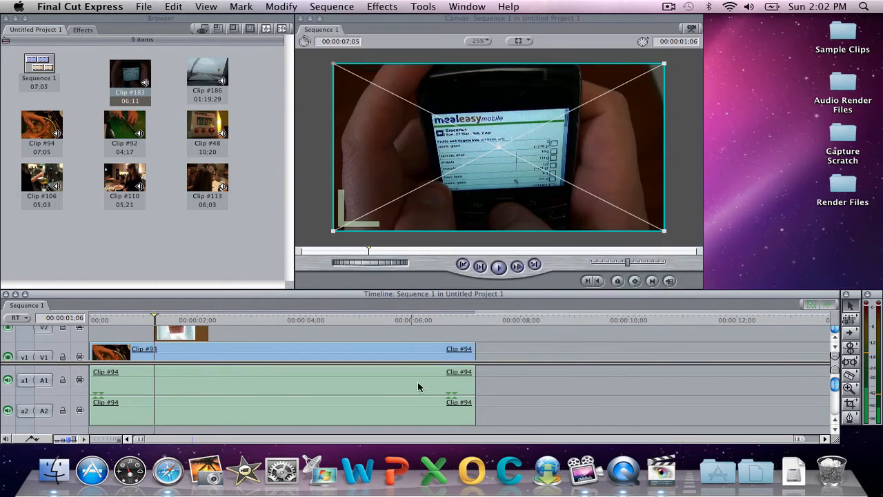
{"action": "left_click", "coordinate": [570, 340]}
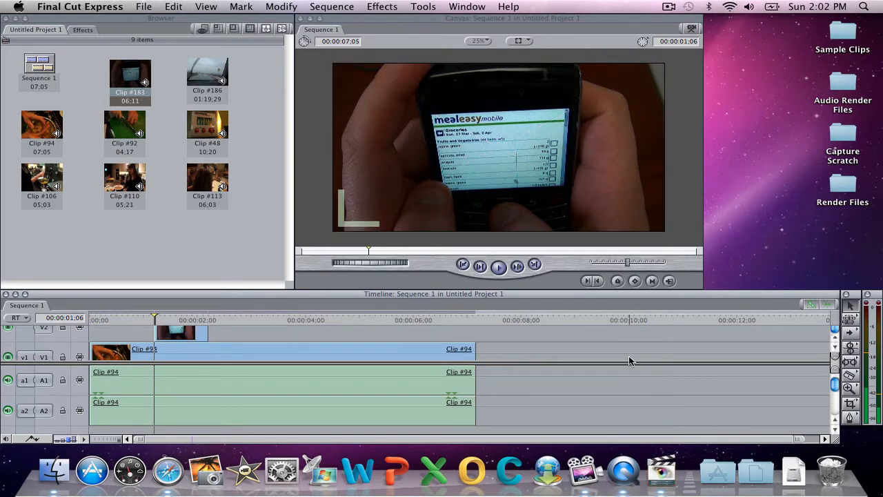
Play the sequence from its beginning to review Clip #183 layered above Clip #94.
{"action": "left_click_drag", "start_coordinate": [836, 337], "coordinate": [821, 352]}
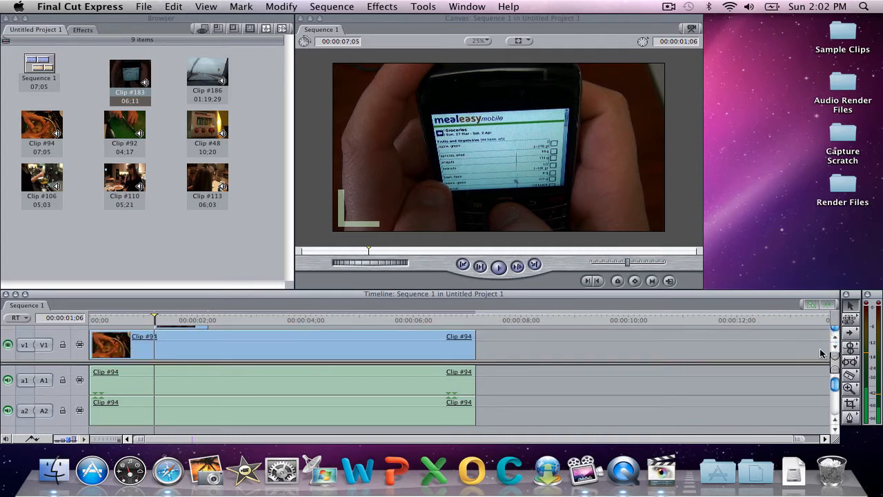
{"action": "left_click", "coordinate": [836, 340]}
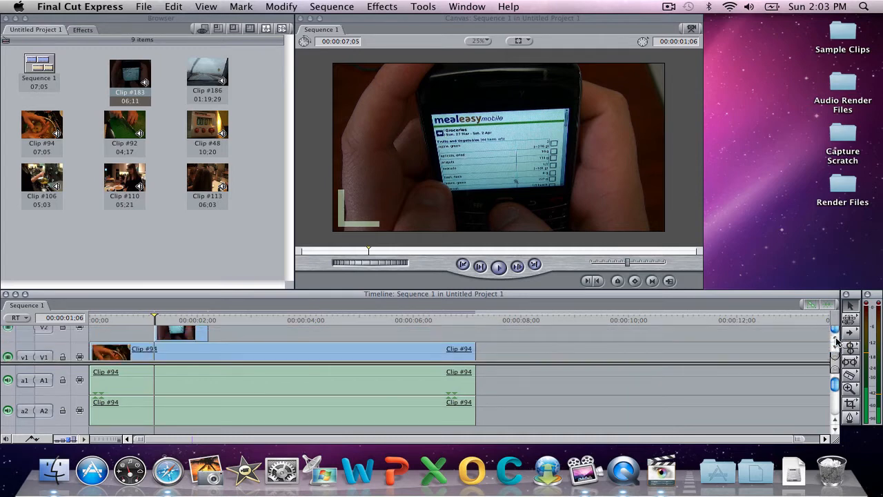
{"action": "left_click", "coordinate": [91, 320]}
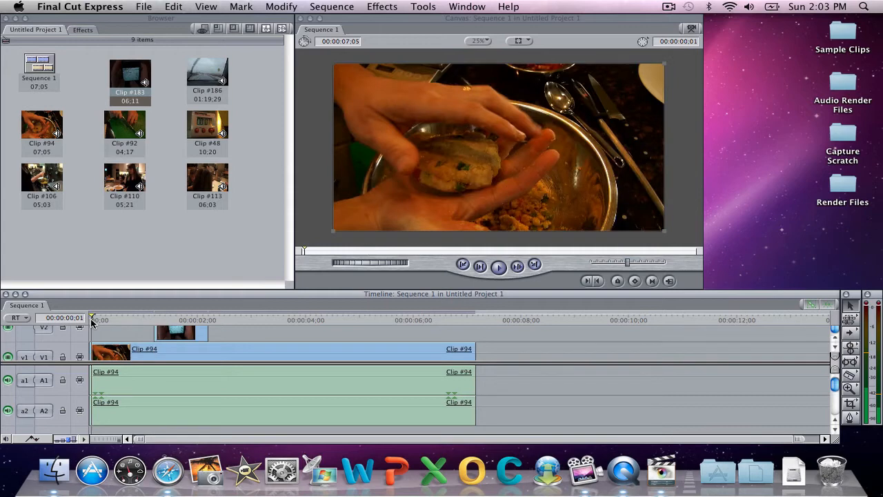
{"action": "key", "text": "space"}
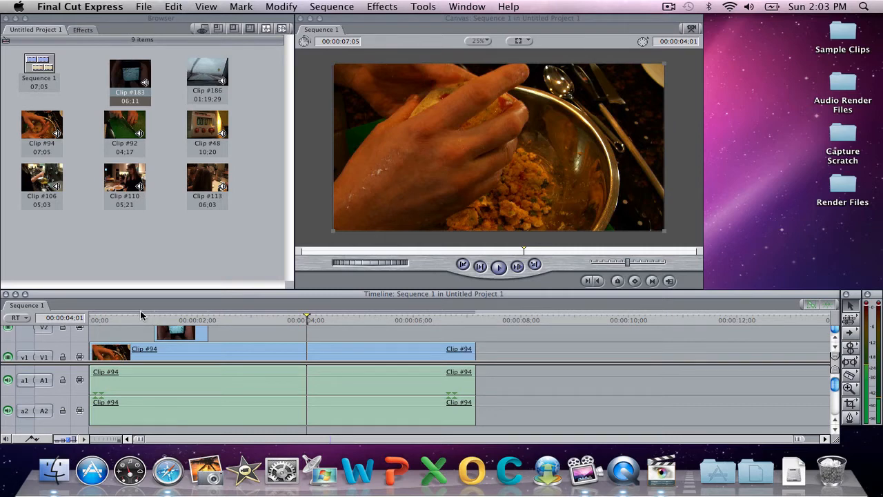
Move Clip #183 on V2 near the end of Clip #94, play that part, and extend the clip's start to just after 5 seconds.
{"action": "left_click_drag", "start_coordinate": [183, 332], "coordinate": [437, 333]}
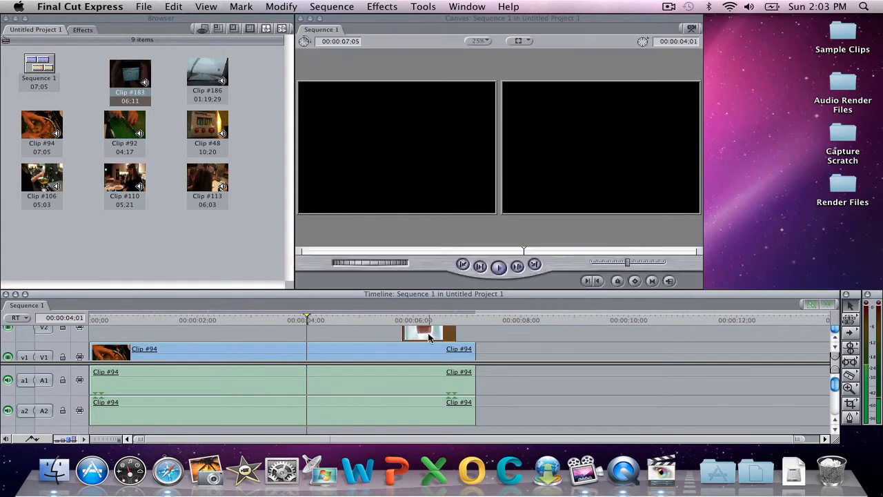
{"action": "left_click", "coordinate": [390, 319]}
{"action": "key", "text": "space"}
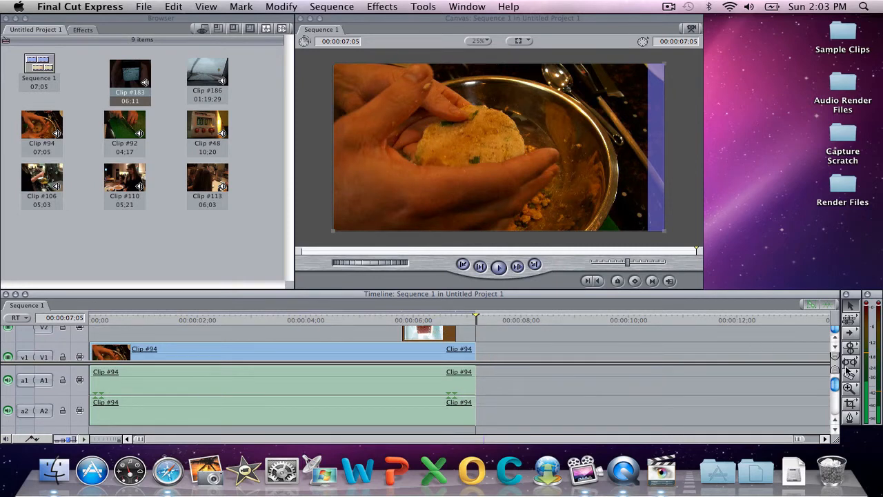
{"action": "left_click_drag", "start_coordinate": [402, 333], "coordinate": [371, 332]}
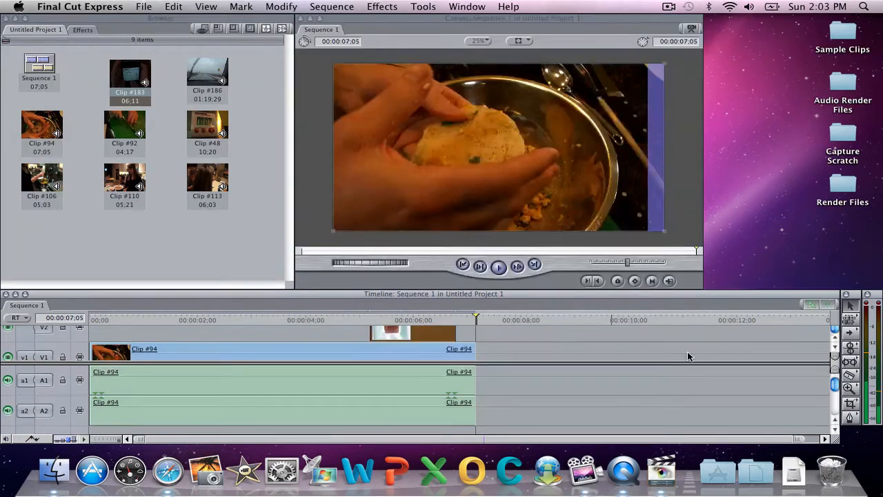
Add a third video track, V3, above track V2.
{"action": "left_click", "coordinate": [834, 338]}
{"action": "left_click", "coordinate": [835, 338]}
{"action": "left_click", "coordinate": [834, 338]}
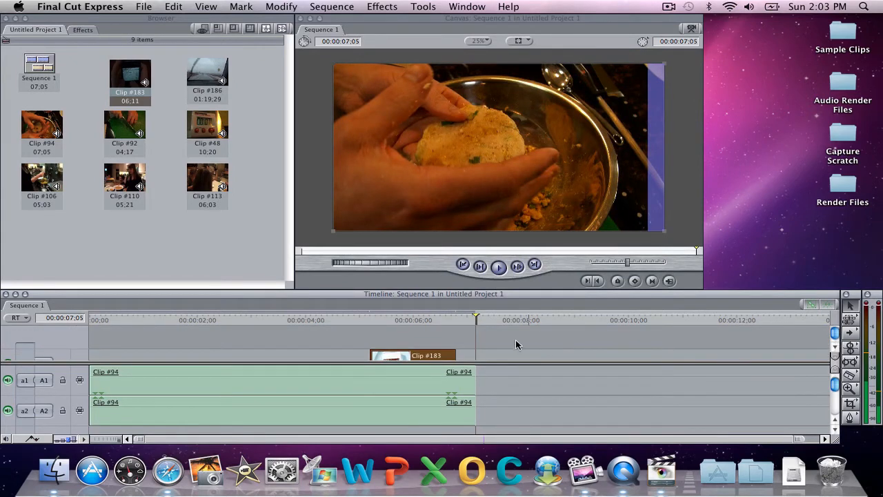
{"action": "right_click", "coordinate": [443, 337]}
{"action": "left_click", "coordinate": [473, 336]}
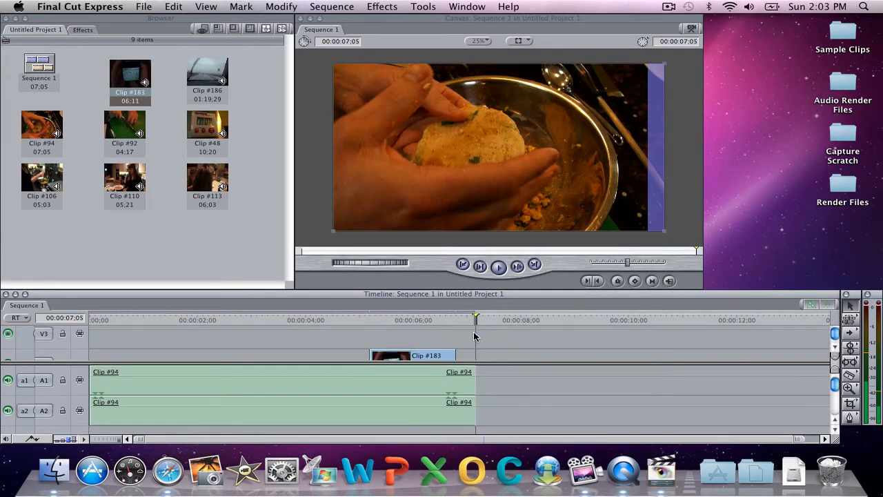
Place Clip #48 from the Browser on V1 after Clip #94, ending at 00:00:19;11, and delete only its audio using a temporary V1 lock.
{"action": "left_click_drag", "start_coordinate": [213, 133], "coordinate": [564, 336]}
{"action": "key", "text": "End"}
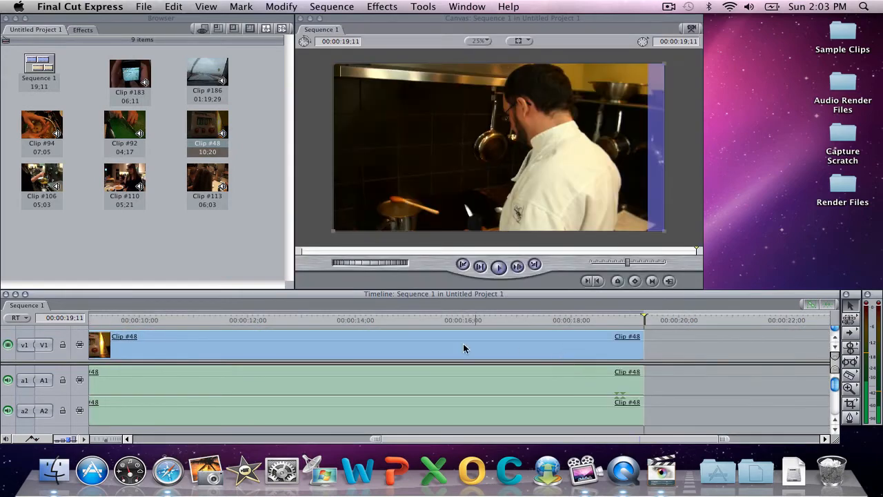
{"action": "left_click", "coordinate": [62, 345]}
{"action": "left_click", "coordinate": [110, 375]}
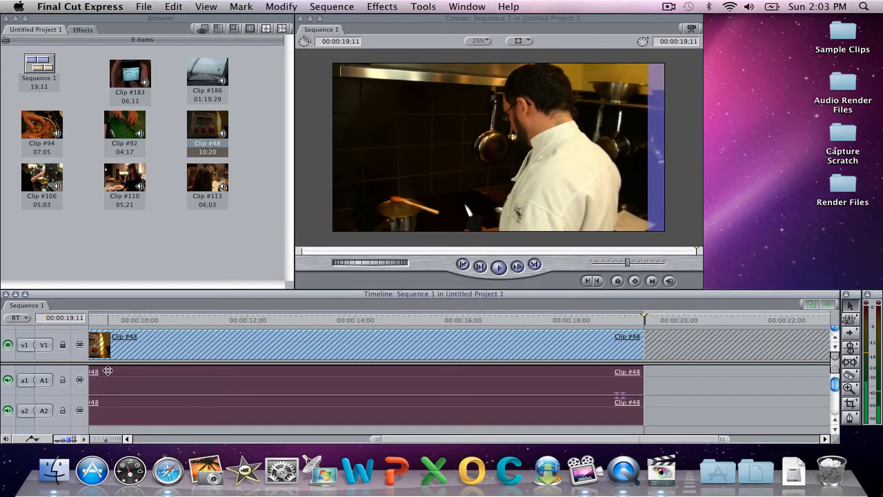
{"action": "key", "text": "Delete"}
{"action": "left_click", "coordinate": [63, 345]}
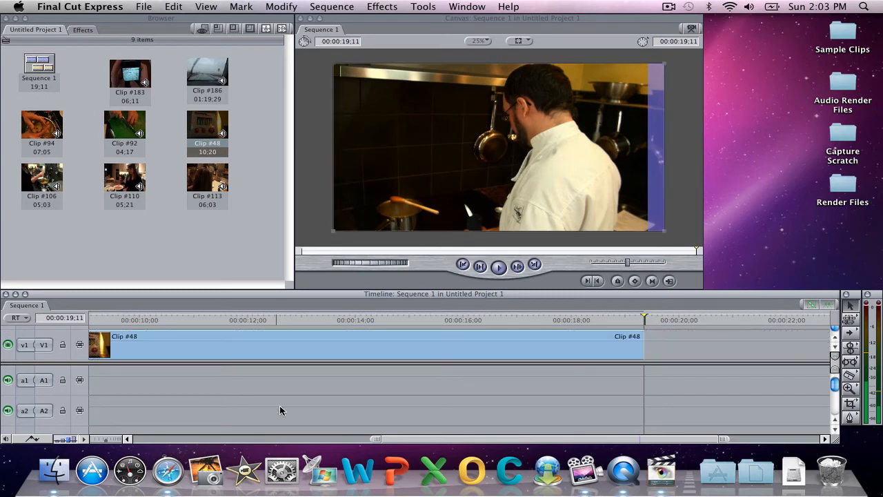
Shorten Clip #48 on V1 to its last third of a second or so and shift it to end at 00:00:08;10.
{"action": "scroll", "coordinate": [381, 439], "scroll_direction": "left", "scroll_amount": 3}
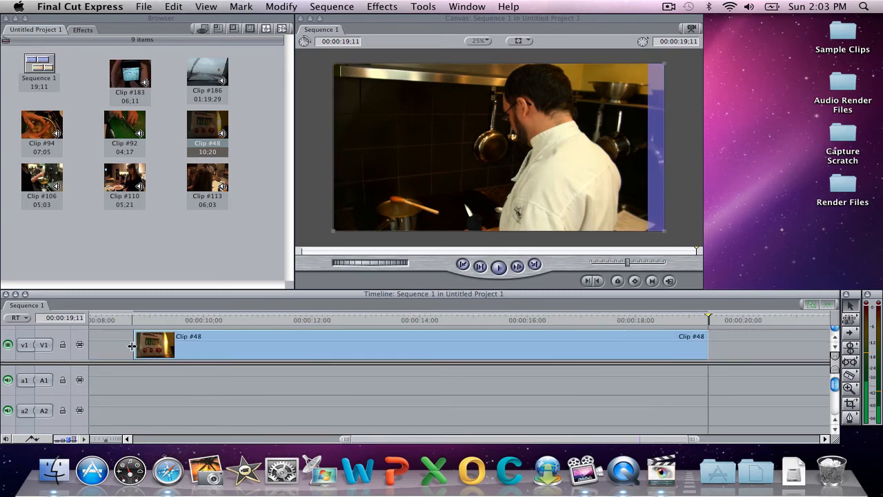
{"action": "left_click_drag", "start_coordinate": [132, 346], "coordinate": [107, 343]}
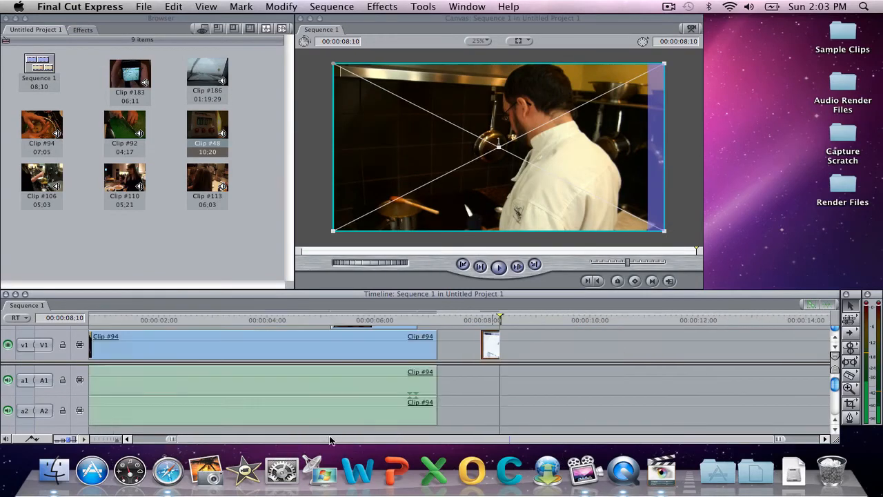
{"action": "left_click_drag", "start_coordinate": [329, 440], "coordinate": [284, 438]}
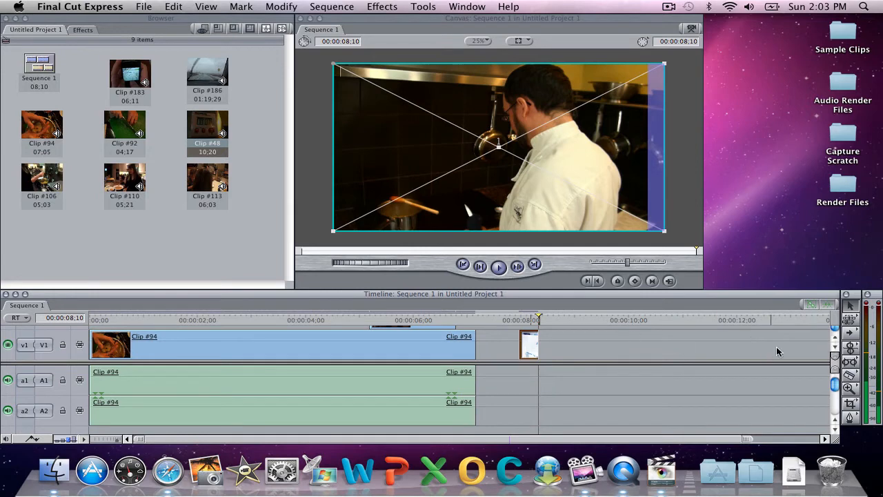
Move the shortened Clip #48 from V1 up to track V3, directly above the first half of Clip #183.
{"action": "left_click", "coordinate": [835, 337]}
{"action": "left_click", "coordinate": [835, 337]}
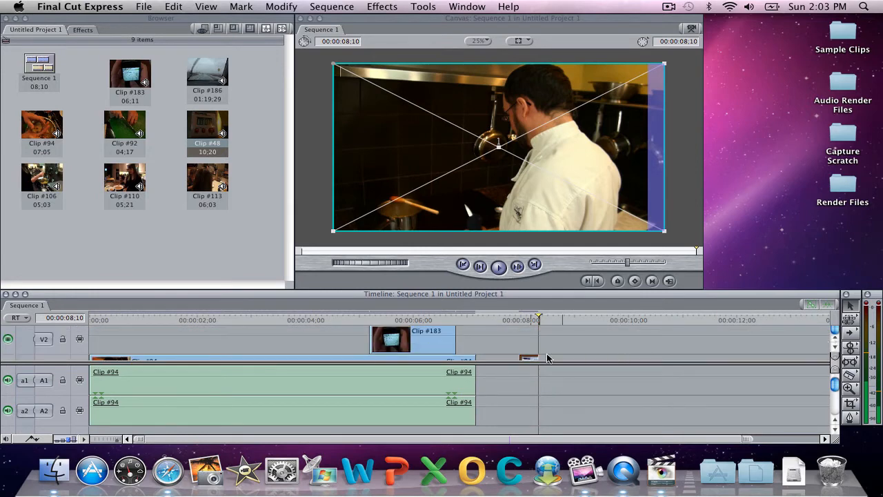
{"action": "left_click_drag", "start_coordinate": [547, 358], "coordinate": [396, 334]}
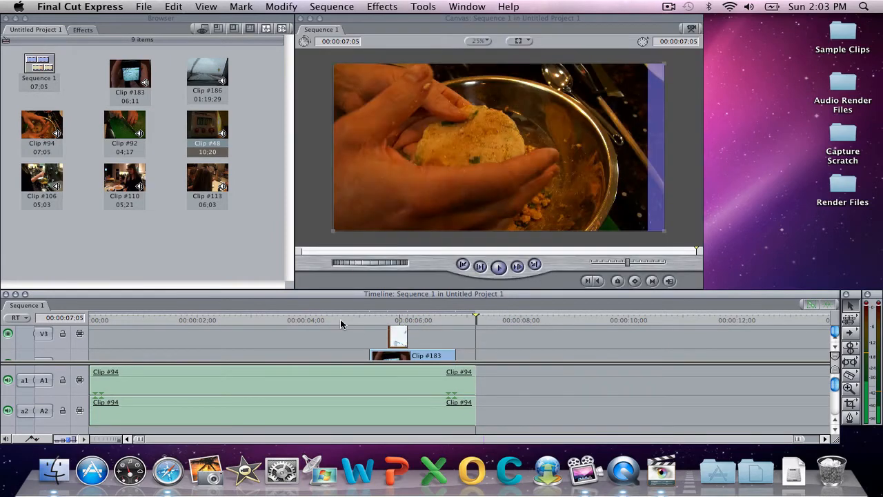
{"action": "left_click", "coordinate": [393, 334]}
Play the sequence twice from about 00:00:04;27 to review how the clips stacked on V1, V2 and V3 cover each other.
{"action": "left_click", "coordinate": [349, 319]}
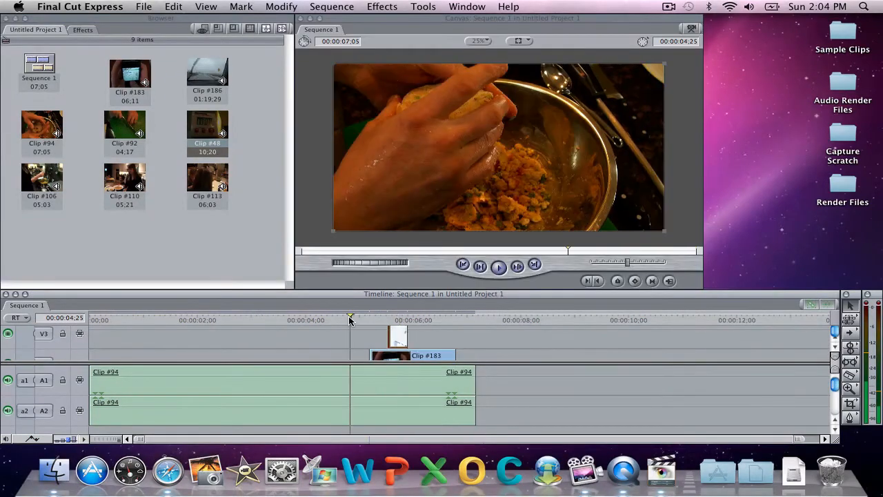
{"action": "left_click_drag", "start_coordinate": [350, 320], "coordinate": [354, 321]}
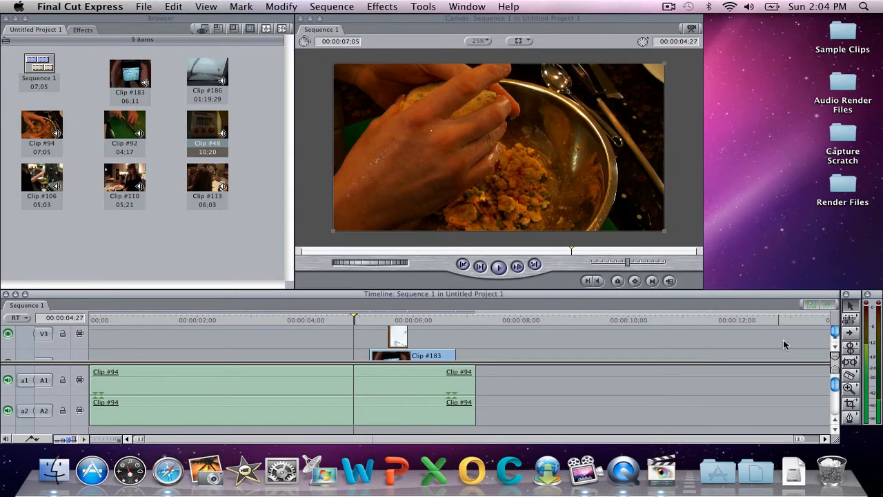
{"action": "left_click", "coordinate": [835, 351]}
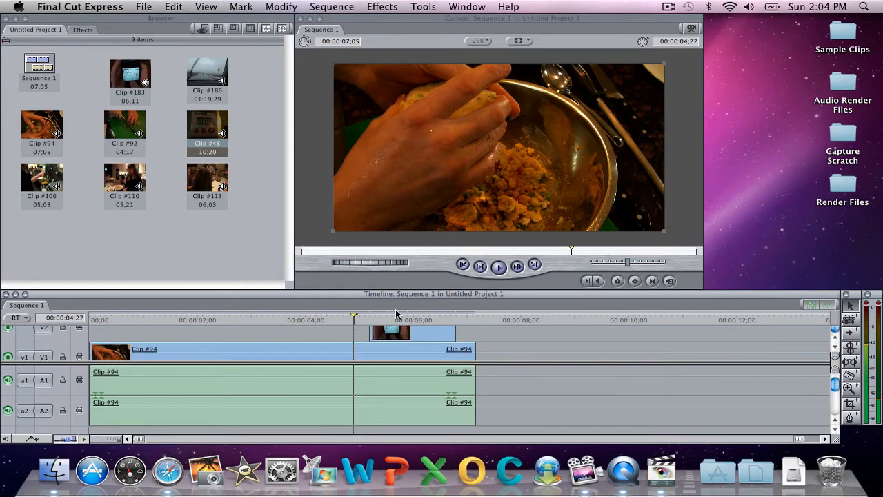
{"action": "key", "text": "space"}
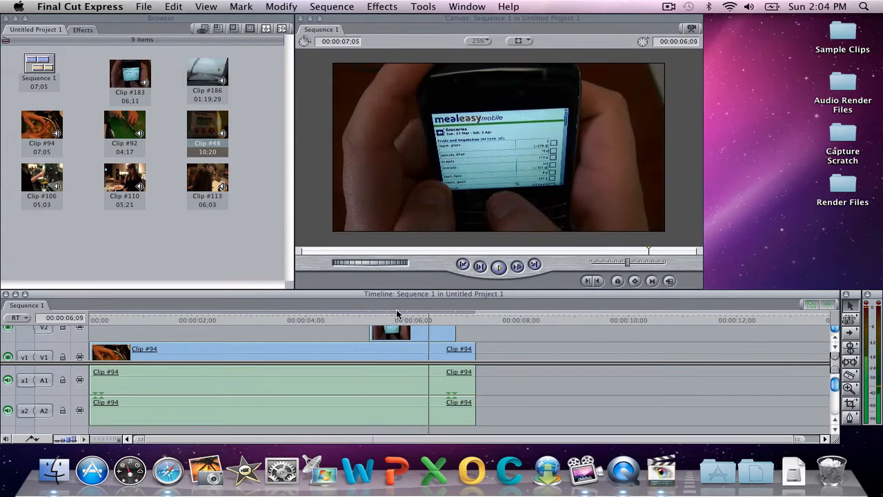
{"action": "left_click", "coordinate": [354, 318]}
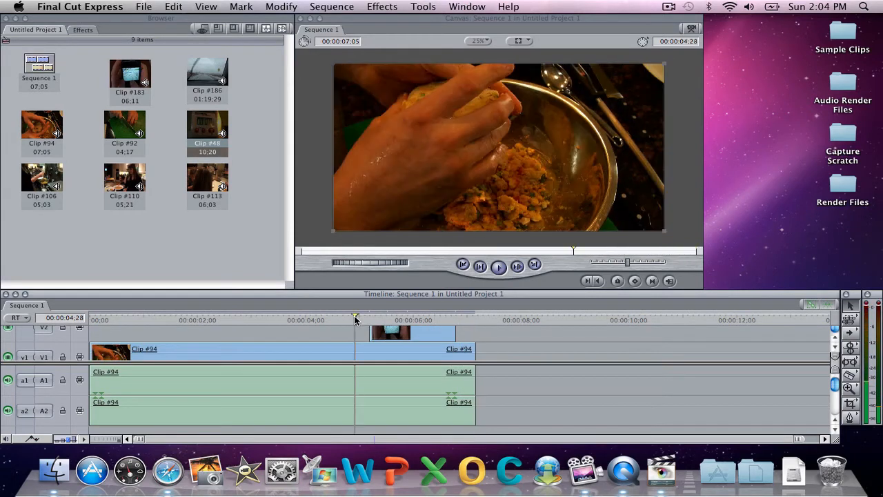
{"action": "key", "text": "space"}
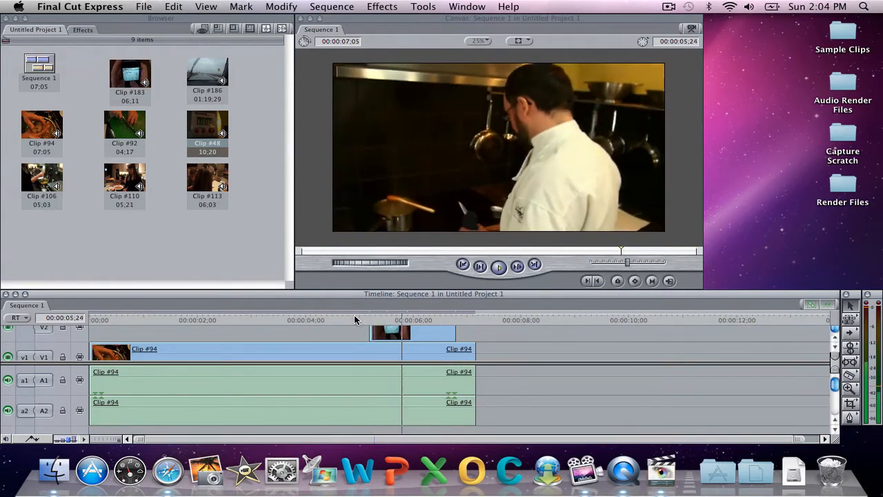
Clear the sequence by deleting Clip #183, the overlay above it, and Clip #94 with its audio from the timeline.
{"action": "scroll", "coordinate": [443, 333], "scroll_direction": "up", "scroll_amount": 3}
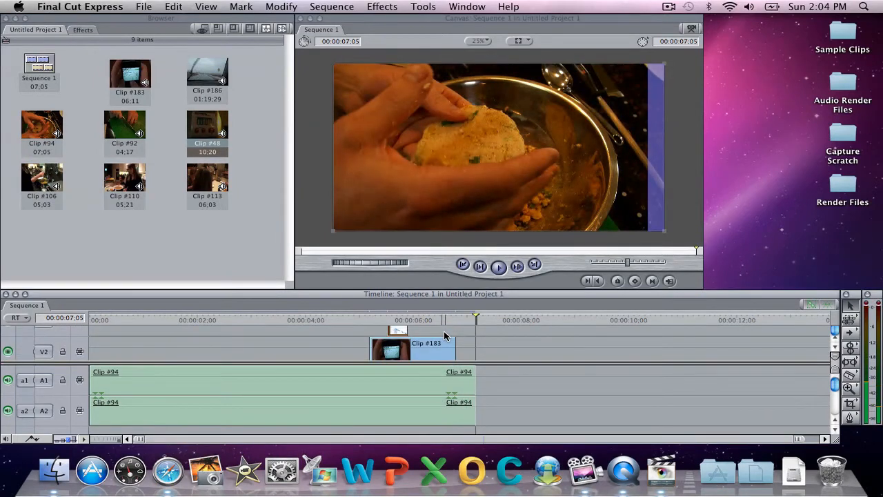
{"action": "left_click", "coordinate": [407, 352]}
{"action": "key", "text": "Delete"}
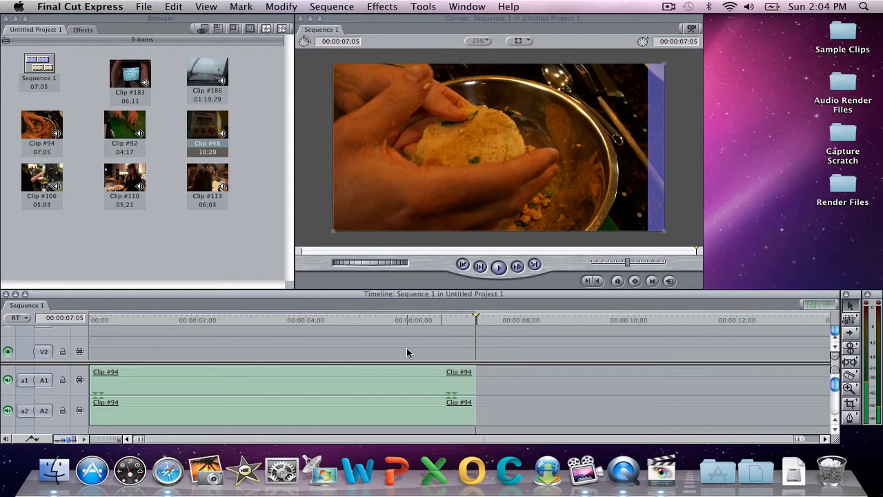
{"action": "left_click", "coordinate": [434, 389]}
{"action": "key", "text": "Delete"}
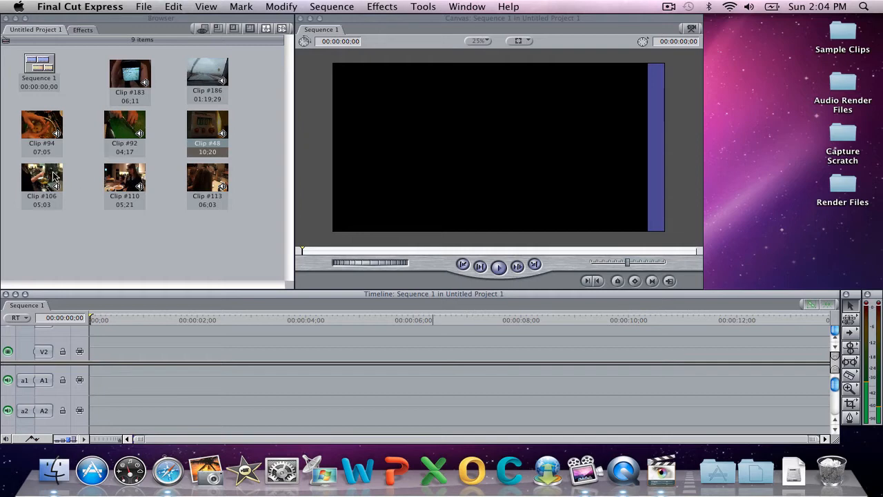
Add Clip #106 to track V2 and delete only its audio by locking the video track during the removal.
{"action": "left_click_drag", "start_coordinate": [55, 177], "coordinate": [167, 351]}
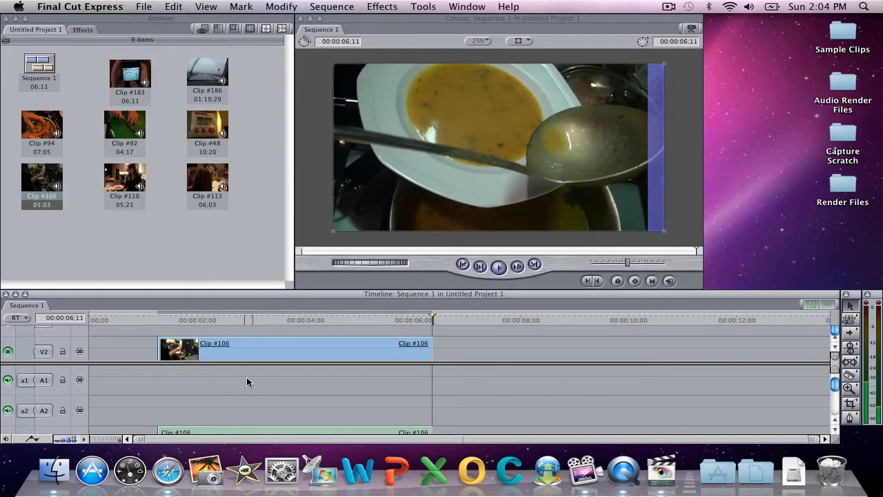
{"action": "left_click", "coordinate": [63, 351]}
{"action": "left_click", "coordinate": [188, 429]}
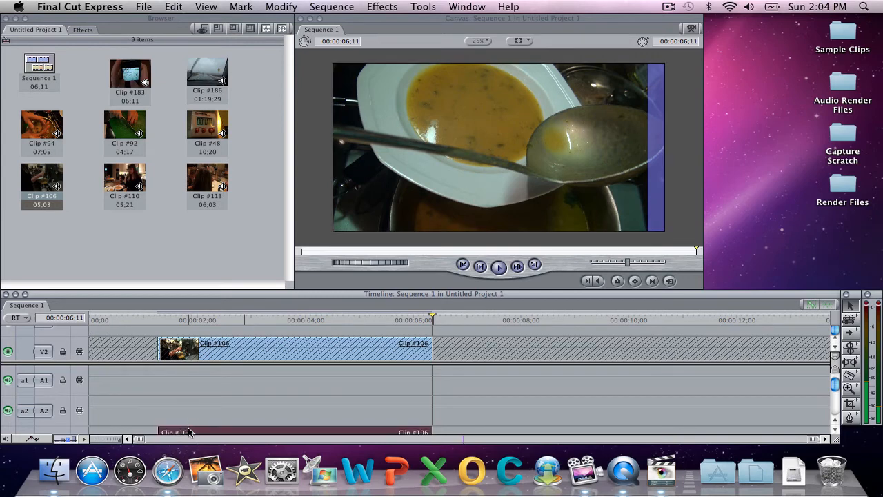
{"action": "key", "text": "Delete"}
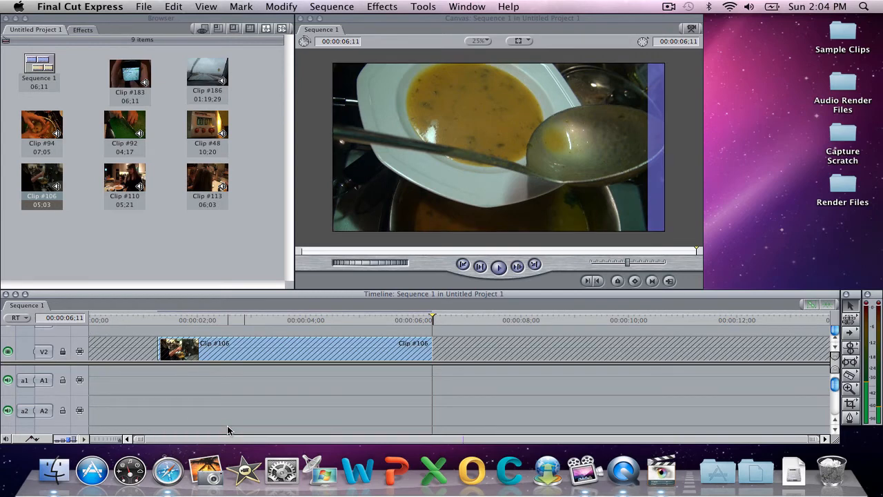
{"action": "left_click", "coordinate": [63, 351]}
Move Clip #106 from V2 down to track V1 and shift it to the very start of the sequence.
{"action": "left_click", "coordinate": [834, 352]}
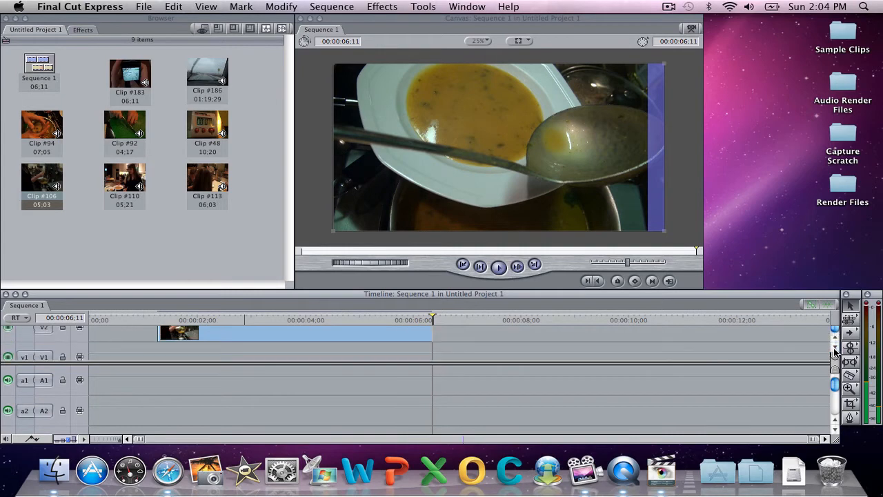
{"action": "left_click_drag", "start_coordinate": [380, 336], "coordinate": [382, 352]}
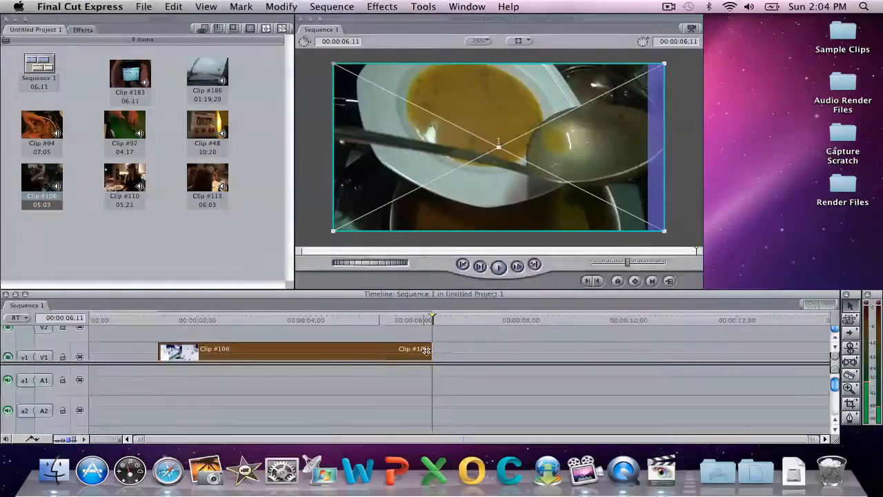
{"action": "left_click", "coordinate": [140, 317]}
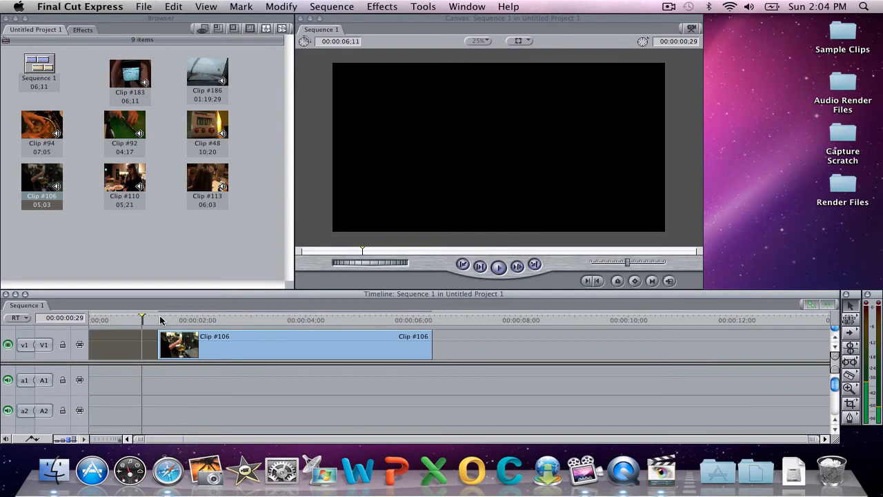
{"action": "key", "text": "space"}
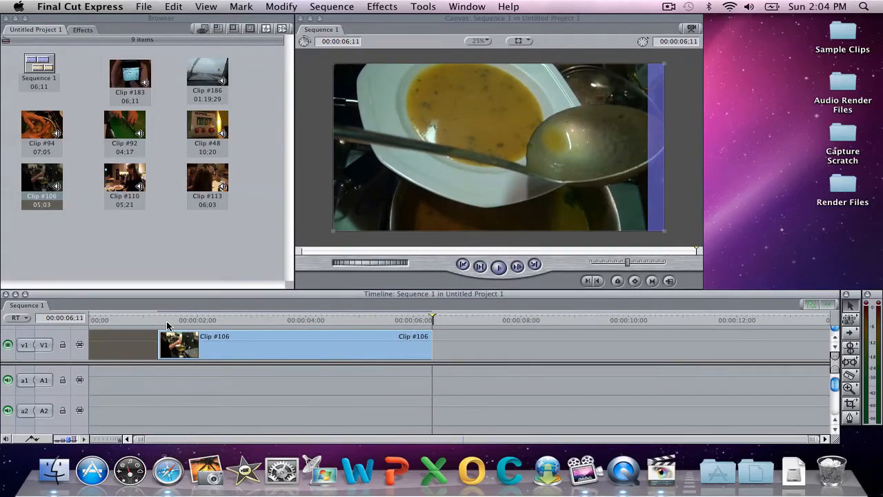
{"action": "left_click", "coordinate": [328, 344]}
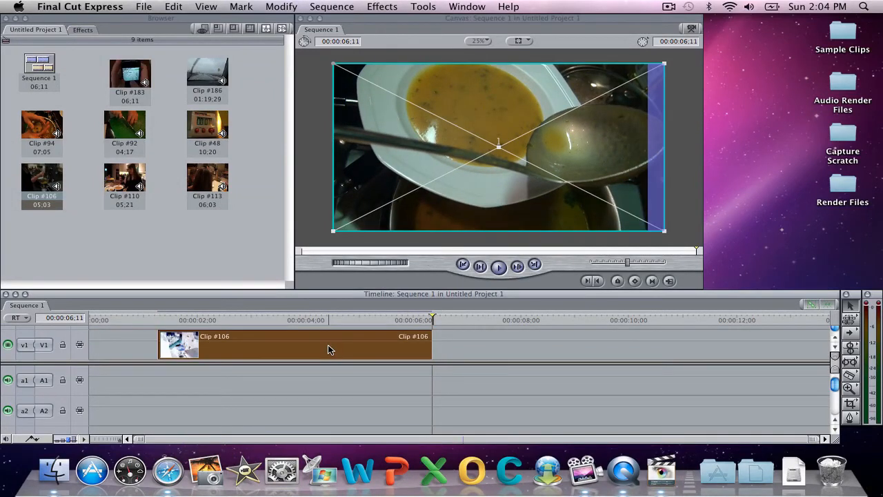
{"action": "left_click_drag", "start_coordinate": [283, 350], "coordinate": [215, 349]}
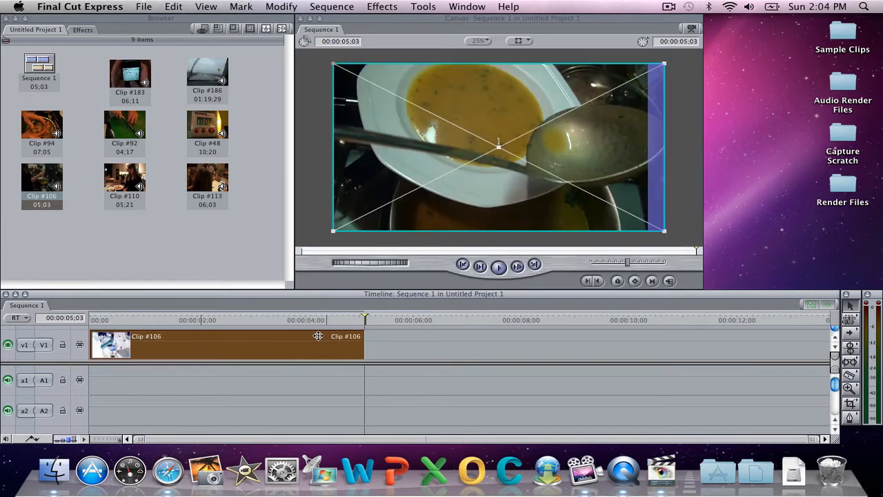
Set the speed of Clip #106 to 200 percent and play the sequence from the start.
{"action": "left_click", "coordinate": [230, 319]}
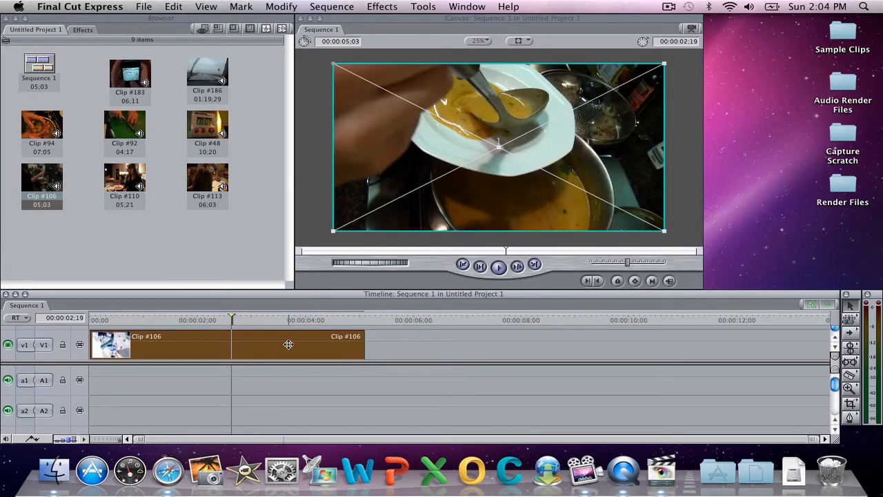
{"action": "left_click", "coordinate": [332, 7]}
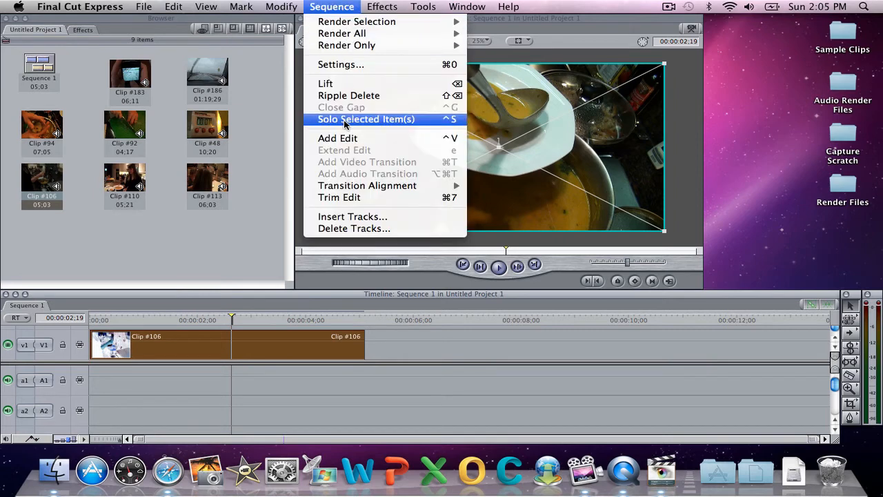
{"action": "mouse_move", "coordinate": [353, 50]}
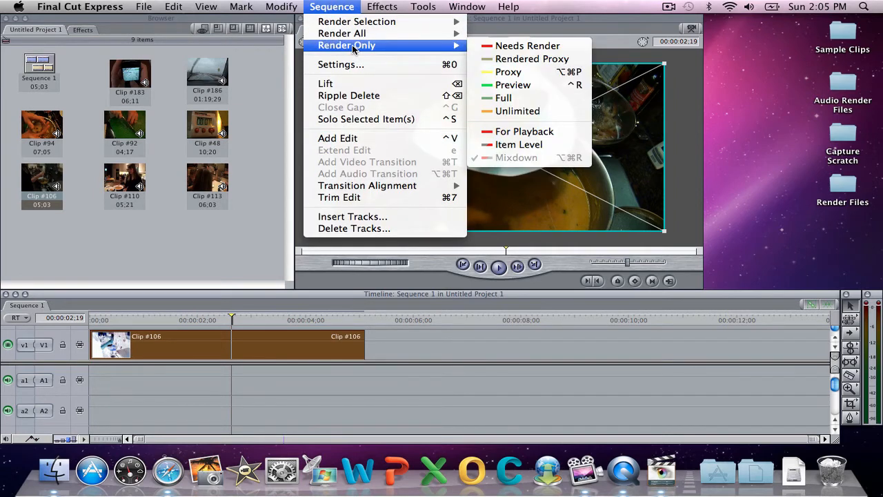
{"action": "key", "text": "Escape"}
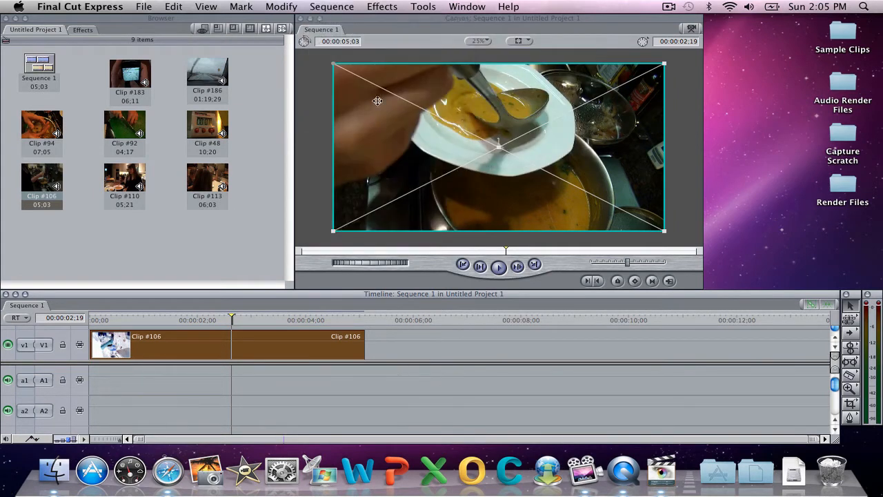
{"action": "left_click", "coordinate": [289, 12]}
{"action": "left_click", "coordinate": [286, 125]}
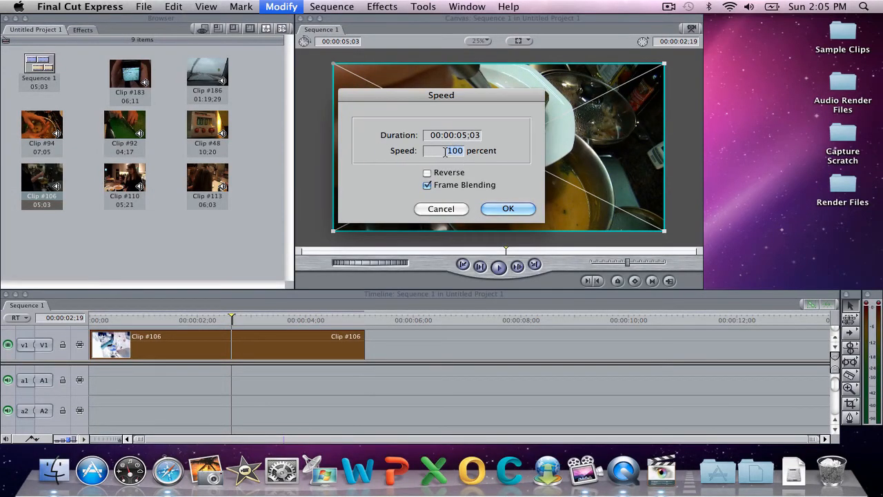
{"action": "type", "text": "200"}
{"action": "key", "text": "Return"}
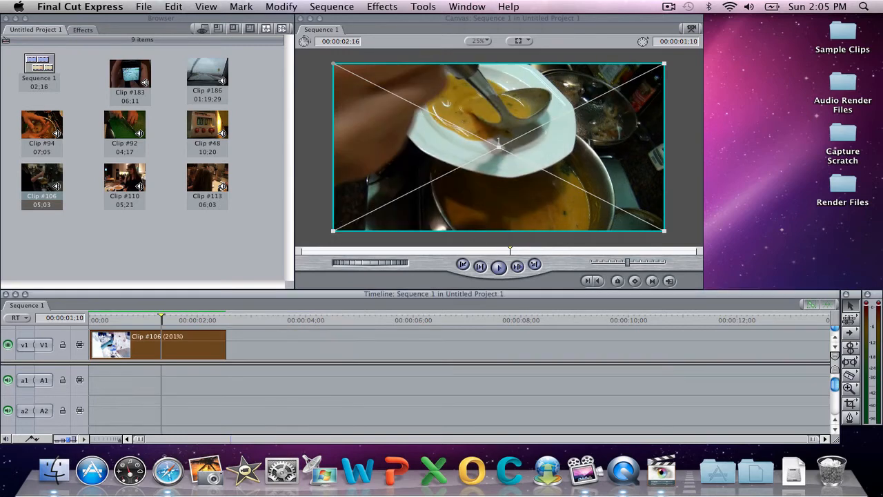
{"action": "left_click", "coordinate": [92, 318]}
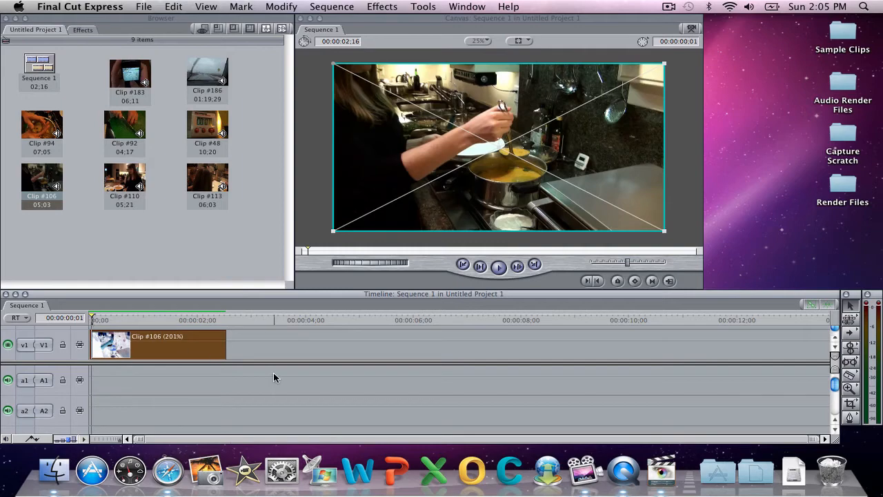
{"action": "key", "text": "space"}
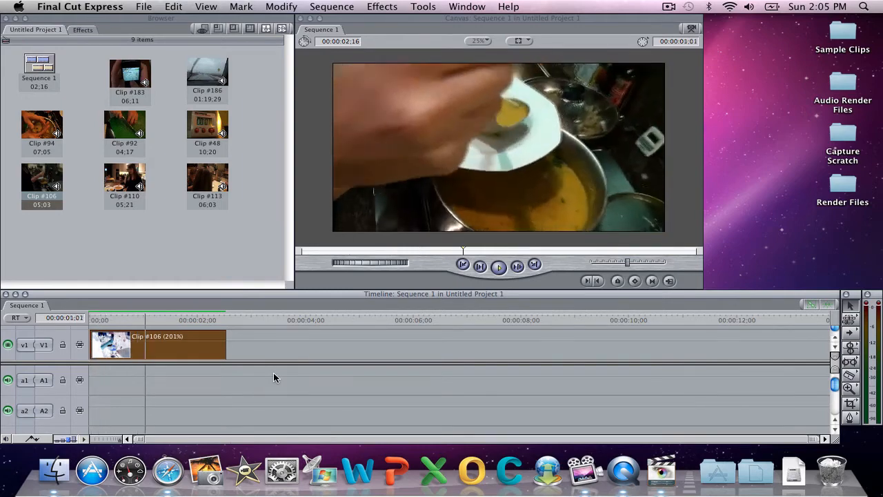
Set the speed of Clip #106 in the timeline to 400 percent.
{"action": "double_click", "coordinate": [196, 351]}
{"action": "left_click", "coordinate": [281, 6]}
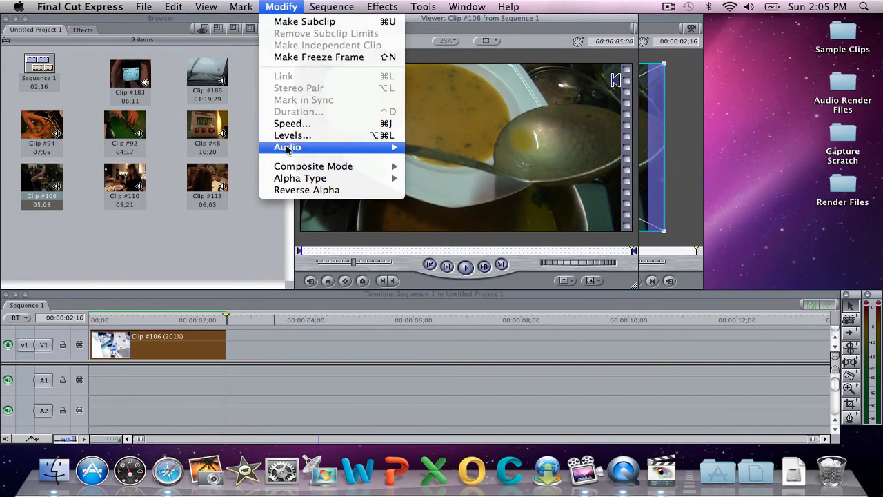
{"action": "left_click", "coordinate": [287, 124]}
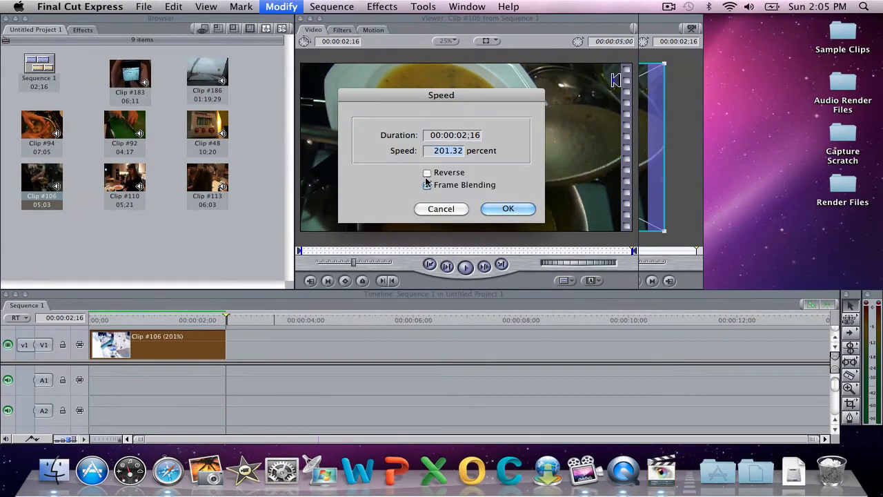
{"action": "type", "text": "400"}
{"action": "key", "text": "Return"}
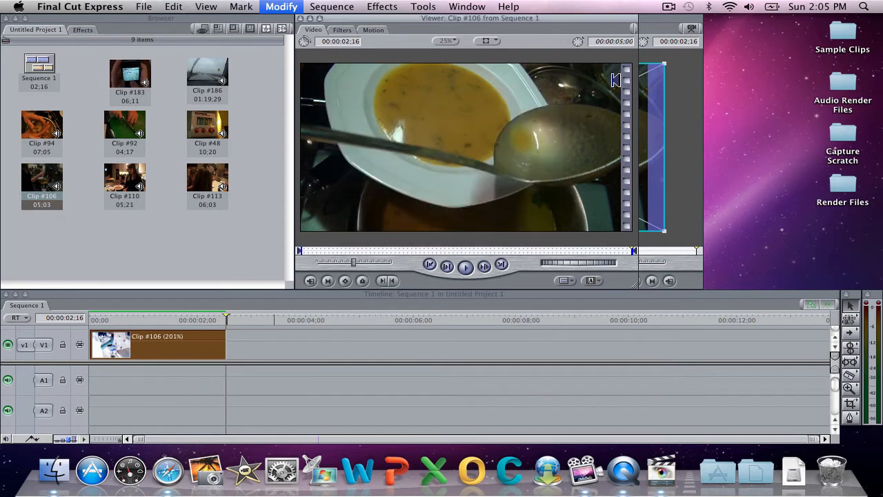
Bring the Canvas in front of the Viewer and play the sped-up Clip #106 from the start.
{"action": "left_click", "coordinate": [93, 318]}
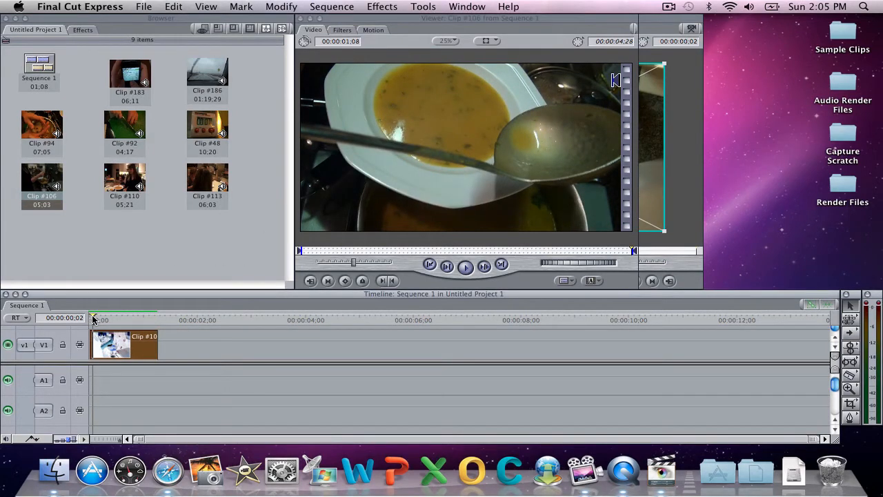
{"action": "key", "text": "space"}
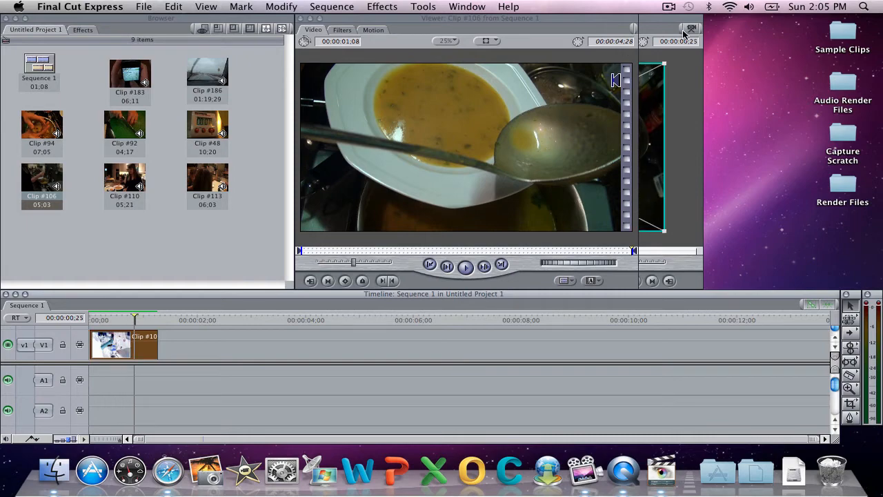
{"action": "left_click", "coordinate": [662, 26]}
{"action": "left_click", "coordinate": [91, 319]}
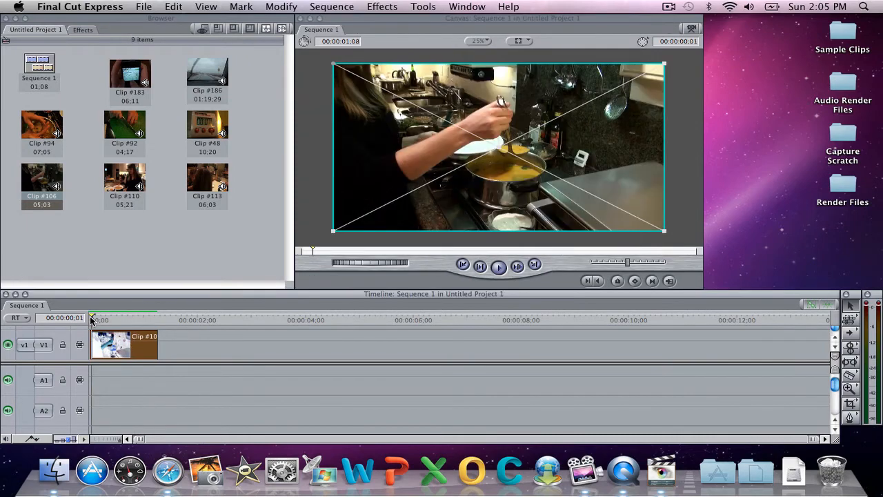
{"action": "key", "text": "space"}
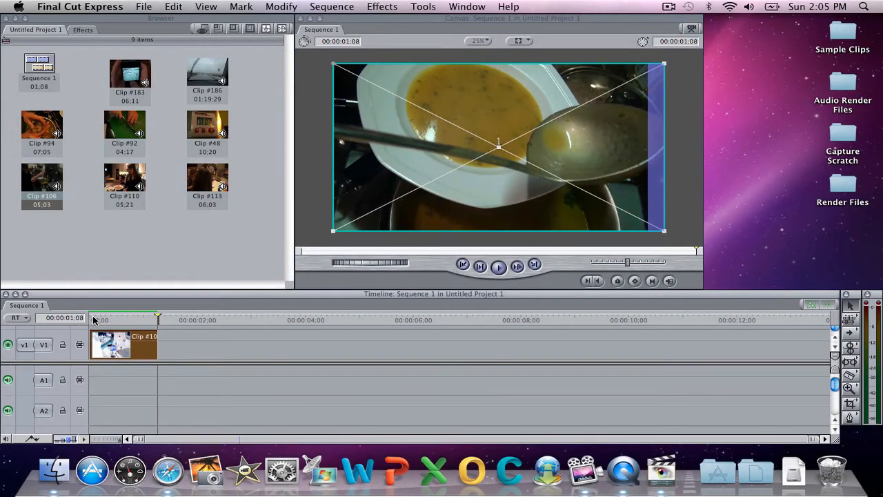
{"action": "key", "text": "space"}
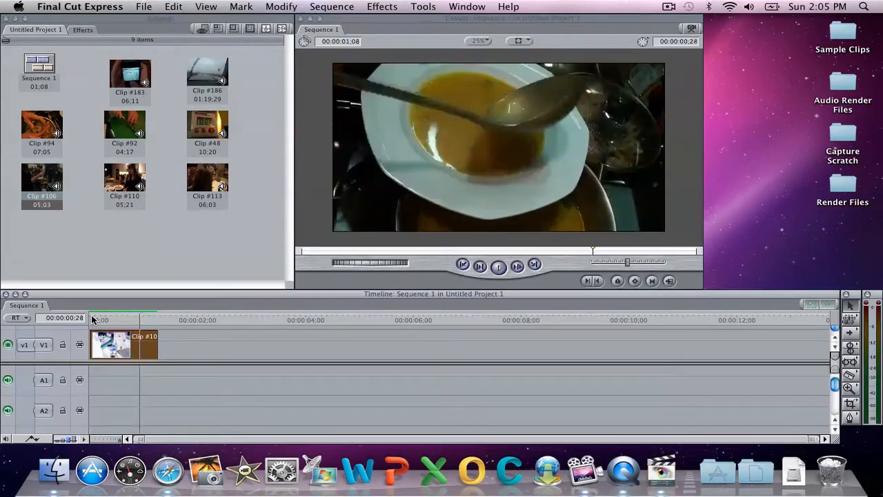
Undo the edits back to an empty timeline and place Clip #106 on track V1 again.
{"action": "key", "text": "super+z"}
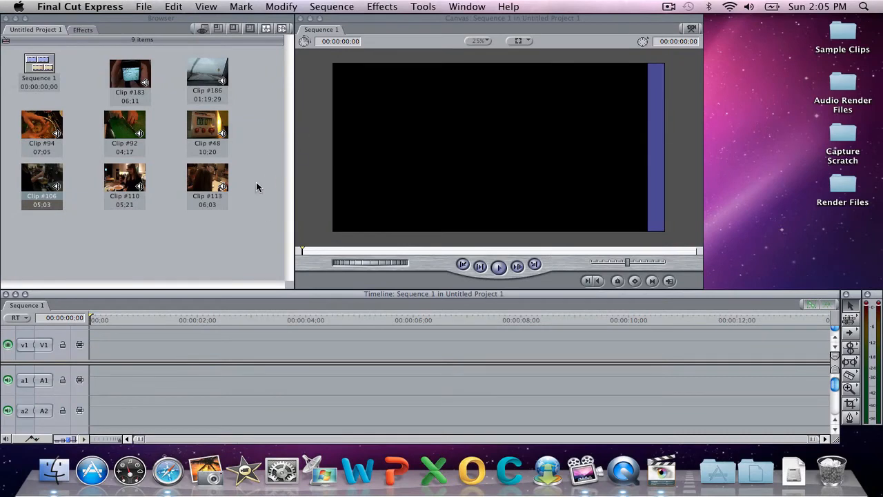
{"action": "left_click_drag", "start_coordinate": [57, 183], "coordinate": [110, 341]}
Delete only the audio of Clip #106 with V1 locked, and move the unlocked video to the start of the sequence.
{"action": "left_click", "coordinate": [62, 345]}
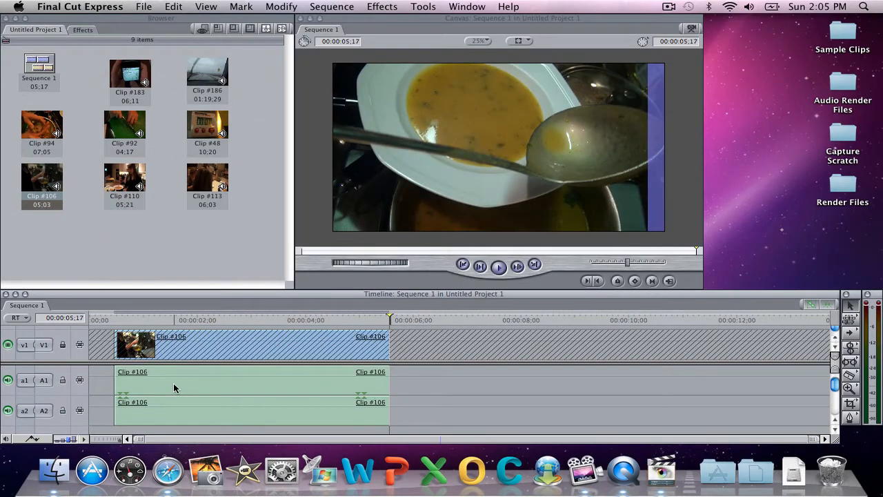
{"action": "left_click", "coordinate": [173, 385]}
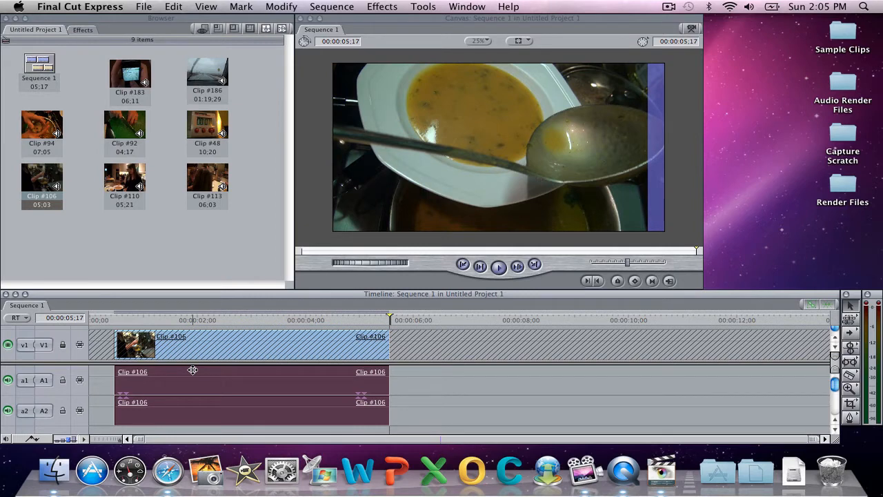
{"action": "key", "text": "Delete"}
{"action": "left_click", "coordinate": [63, 345]}
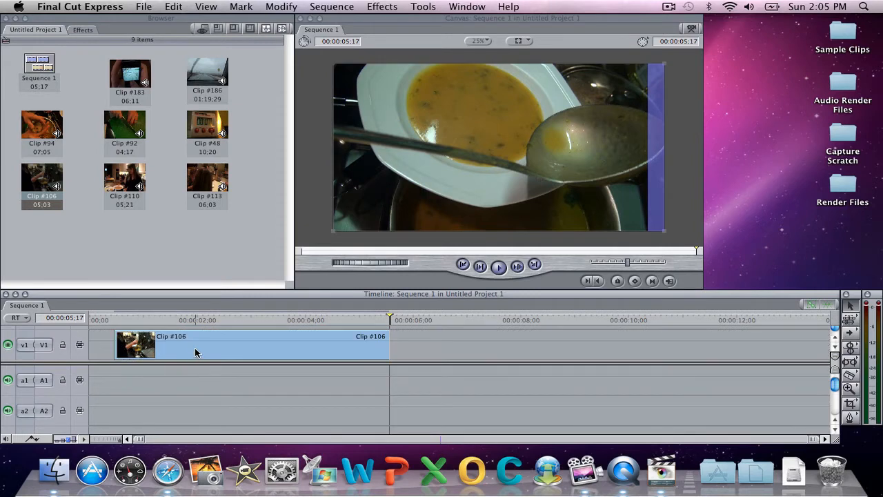
{"action": "left_click_drag", "start_coordinate": [195, 347], "coordinate": [153, 346]}
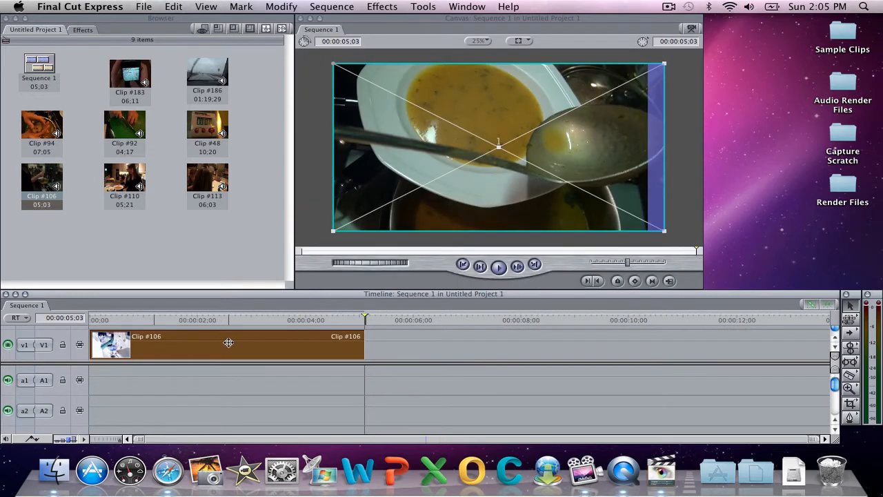
Reverse the playback of Clip #106 in the timeline using the Speed settings, with Frame Blending left on.
{"action": "left_click", "coordinate": [283, 6]}
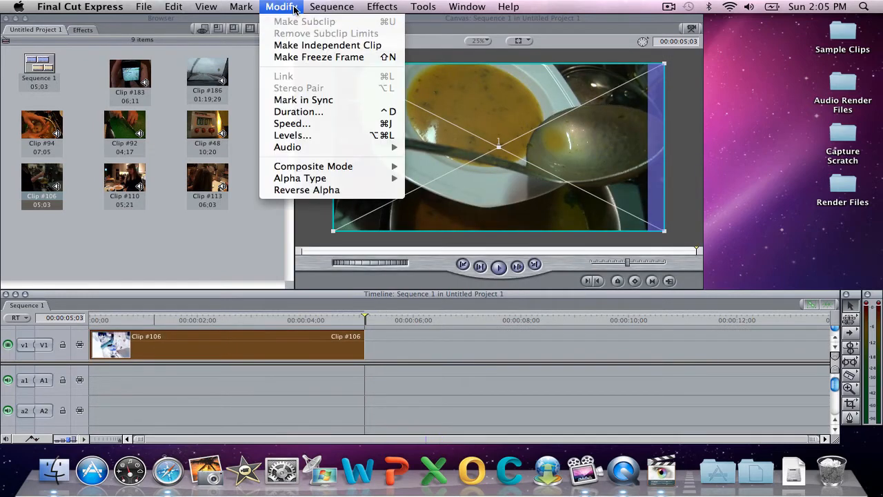
{"action": "left_click", "coordinate": [289, 124]}
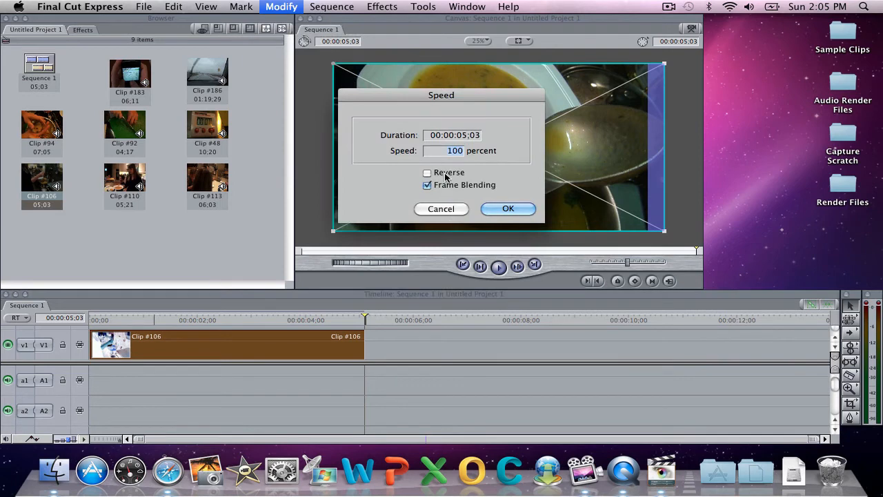
{"action": "left_click", "coordinate": [444, 173]}
{"action": "left_click", "coordinate": [507, 209]}
Play the reversed Clip #106 from the start of the sequence and stop at 00:00:01;00.
{"action": "key", "text": "space"}
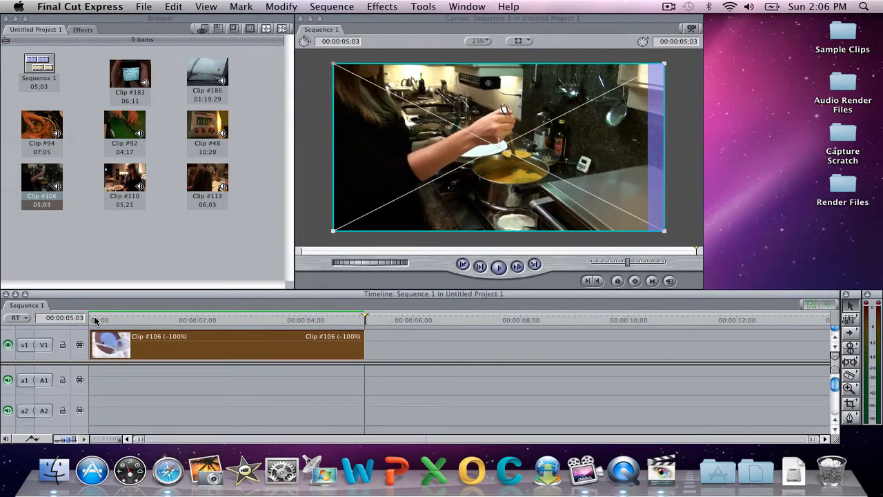
{"action": "left_click", "coordinate": [95, 313]}
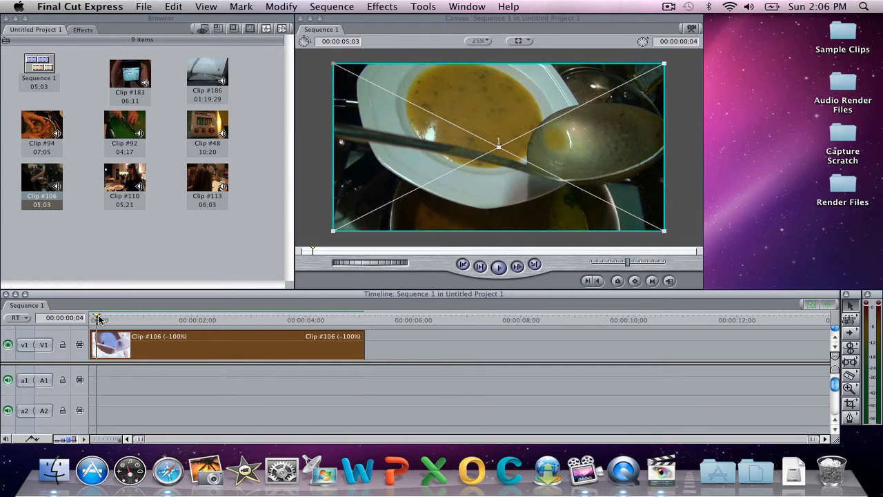
{"action": "key", "text": "space"}
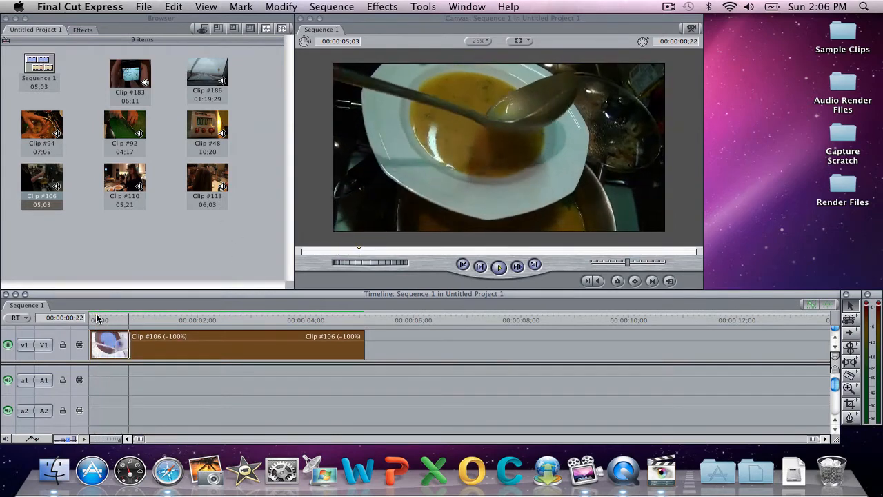
{"action": "key", "text": "space"}
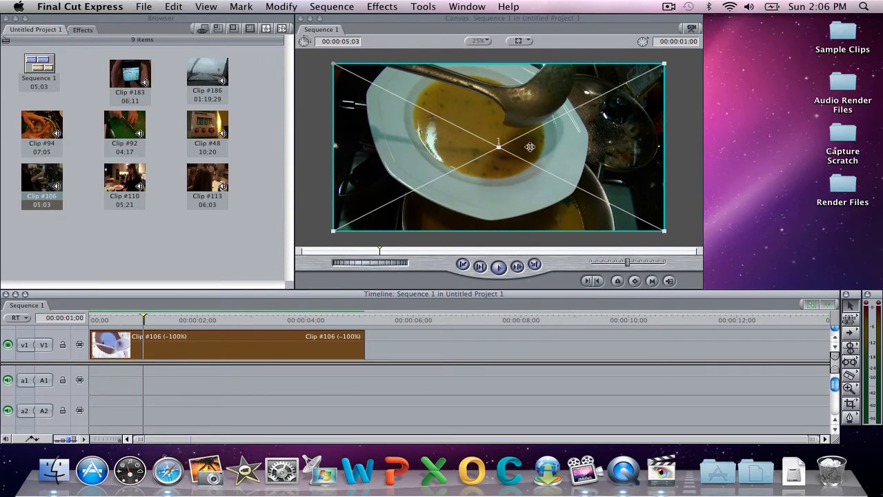
Trim Clip #106 on V1 to the section from 00:00:01;00 to 00:00:03;21 and move it to the sequence start.
{"action": "left_click_drag", "start_coordinate": [89, 343], "coordinate": [143, 343]}
{"action": "key", "text": "space"}
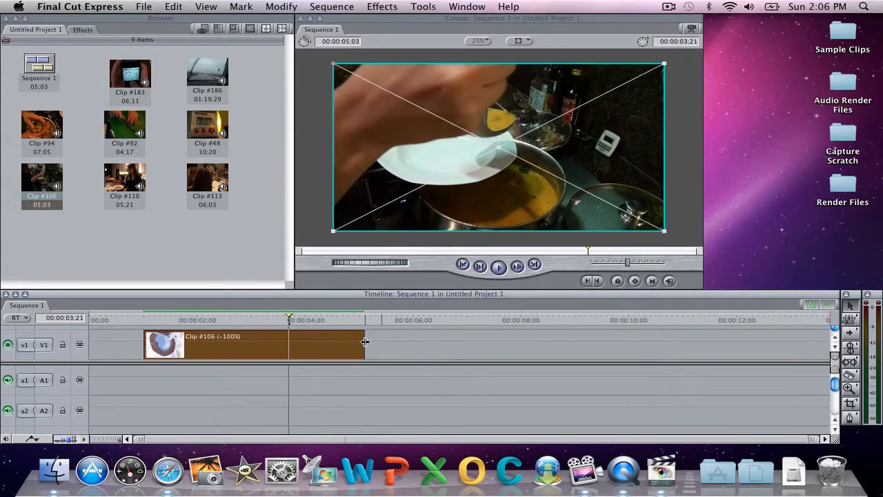
{"action": "left_click_drag", "start_coordinate": [365, 343], "coordinate": [187, 343]}
Enlarge and reposition the image of Clip #106 beyond the Canvas frame, and play the result from the start.
{"action": "left_click", "coordinate": [97, 317]}
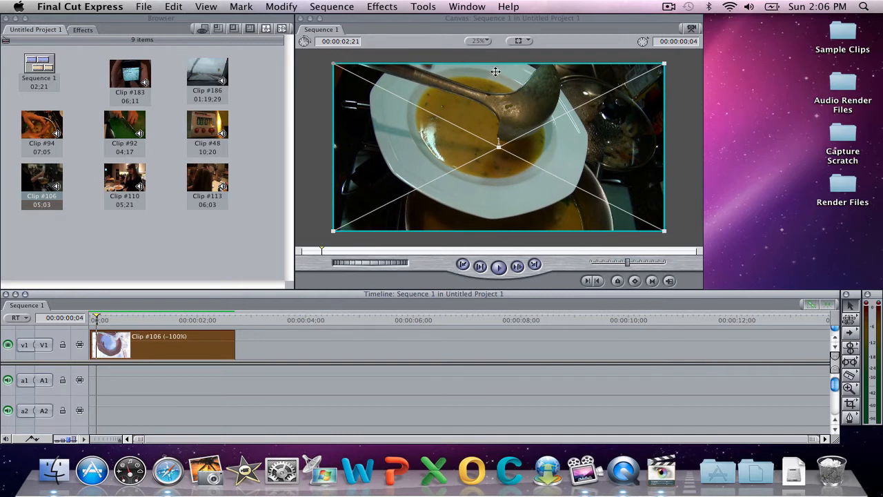
{"action": "left_click", "coordinate": [516, 39]}
{"action": "left_click", "coordinate": [529, 48]}
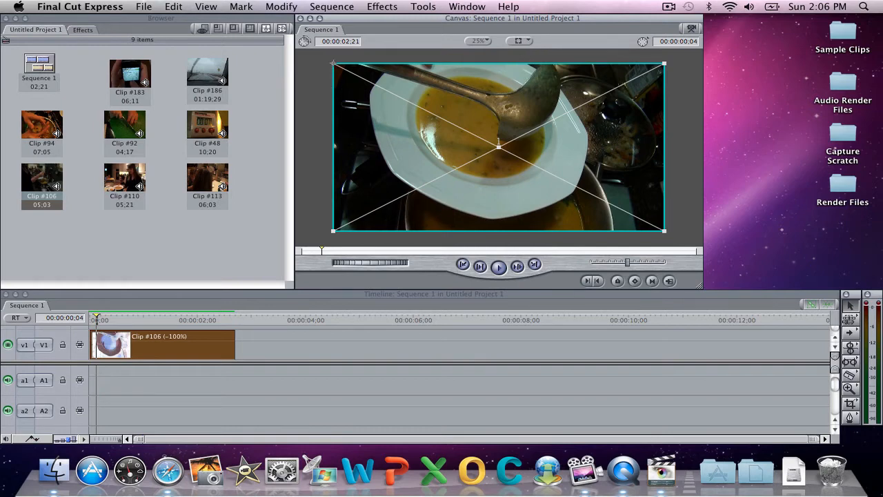
{"action": "left_click_drag", "start_coordinate": [333, 62], "coordinate": [213, 4]}
{"action": "left_click_drag", "start_coordinate": [423, 120], "coordinate": [423, 150]}
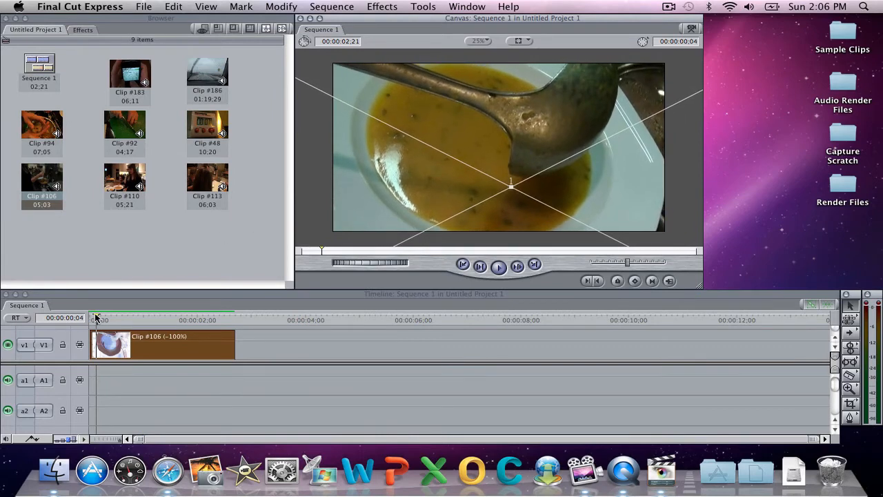
{"action": "left_click_drag", "start_coordinate": [96, 318], "coordinate": [87, 318]}
{"action": "key", "text": "space"}
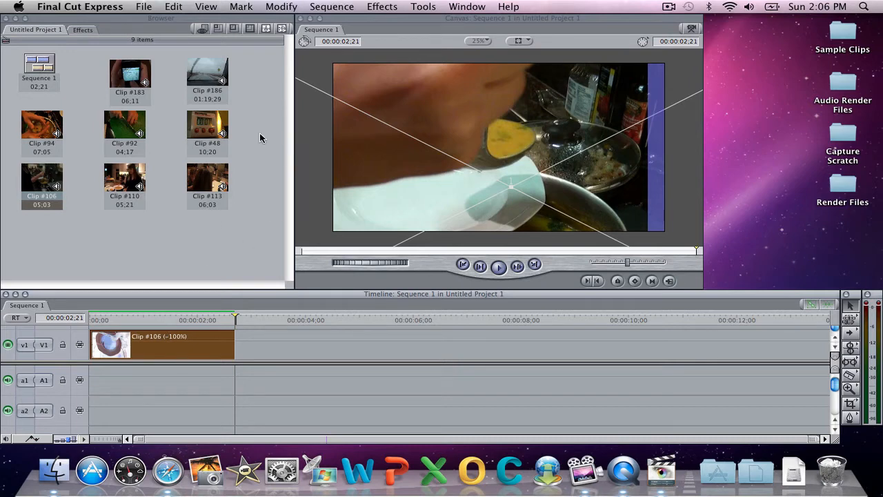
Set the speed of the reversed Clip #106 to 40 percent.
{"action": "left_click", "coordinate": [283, 6]}
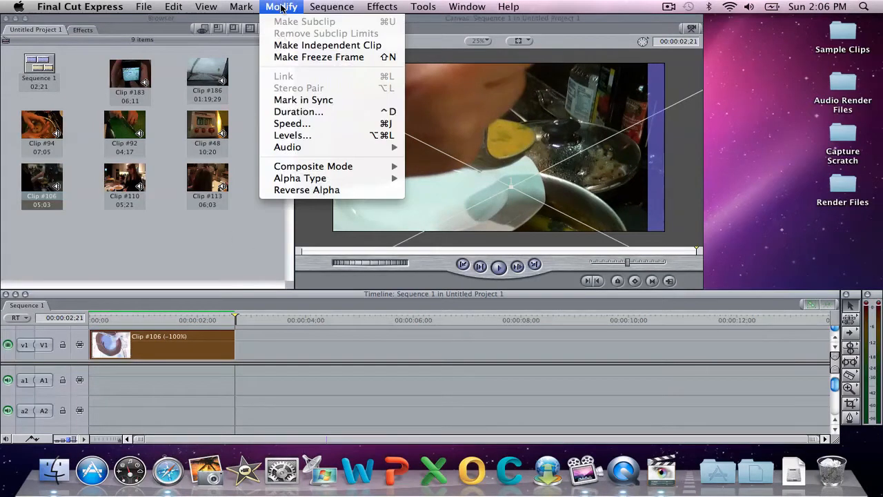
{"action": "left_click", "coordinate": [290, 124]}
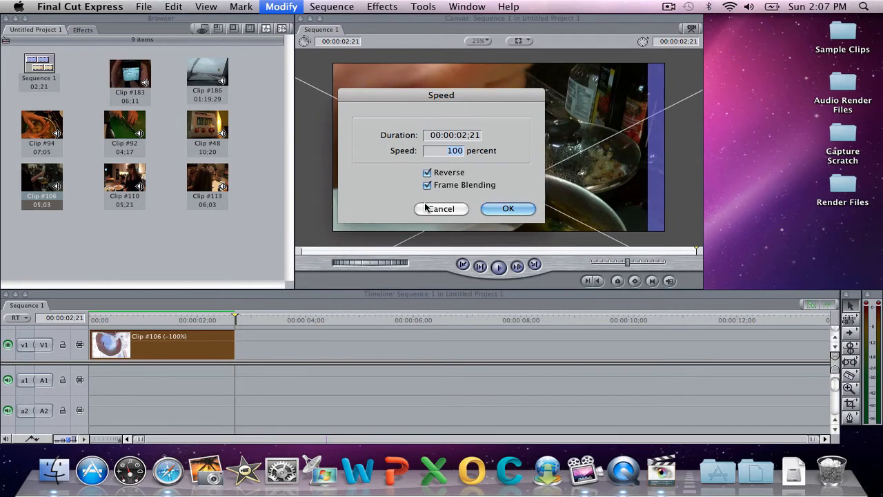
{"action": "type", "text": "40"}
{"action": "left_click", "coordinate": [508, 208]}
Play the slowed-down reversed clip from the start of the sequence.
{"action": "left_click", "coordinate": [95, 320]}
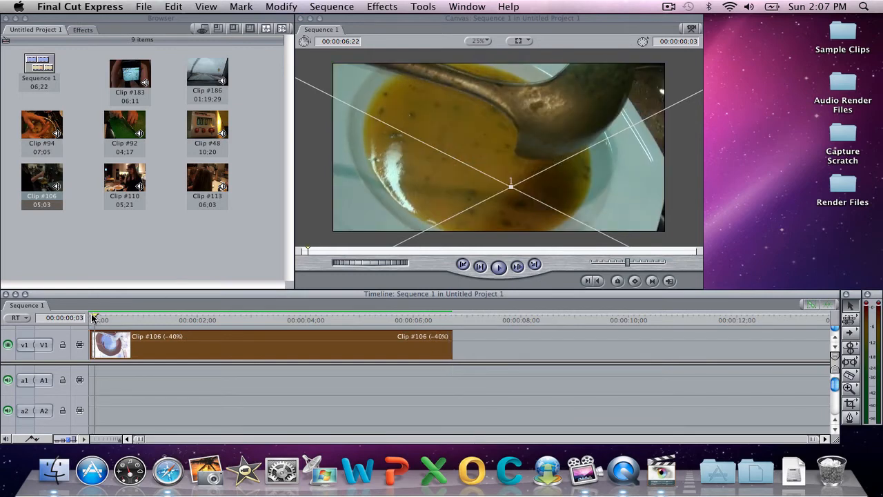
{"action": "left_click_drag", "start_coordinate": [93, 318], "coordinate": [83, 315]}
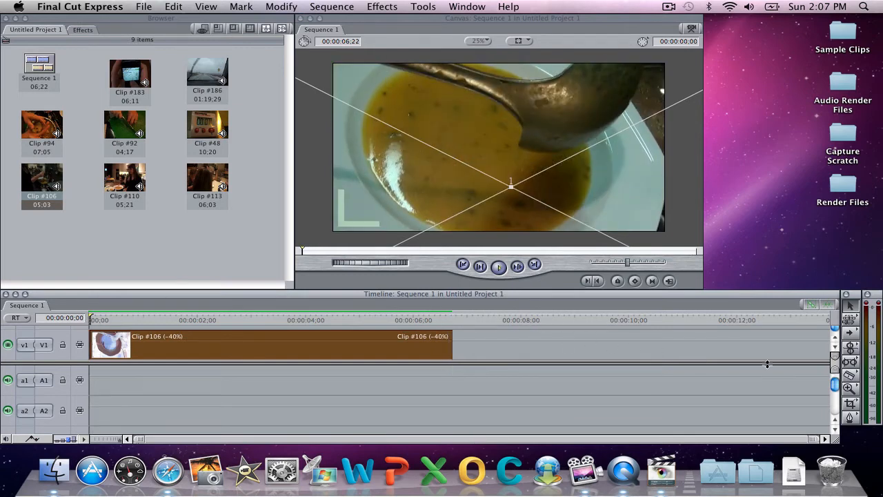
{"action": "key", "text": "space"}
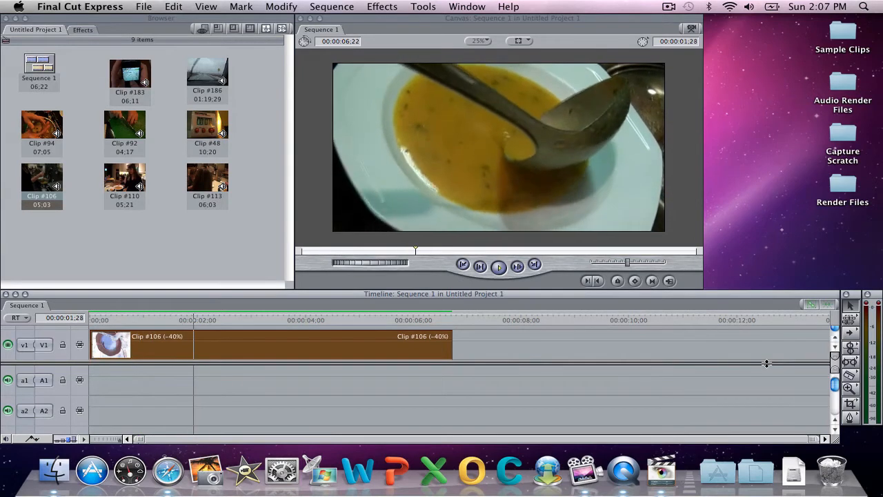
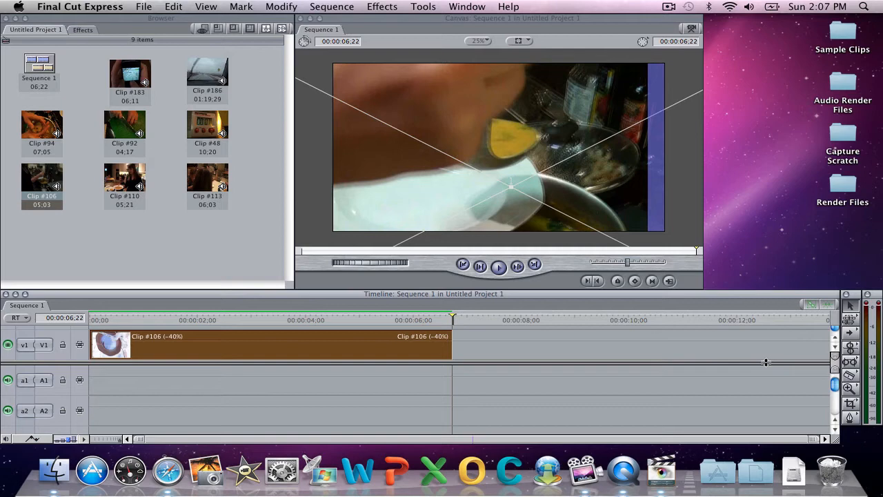
Rescale the image of Clip #106 in the Canvas to a closer crop of the soup plate, and play it from near the start.
{"action": "left_click", "coordinate": [519, 42]}
{"action": "left_click", "coordinate": [532, 51]}
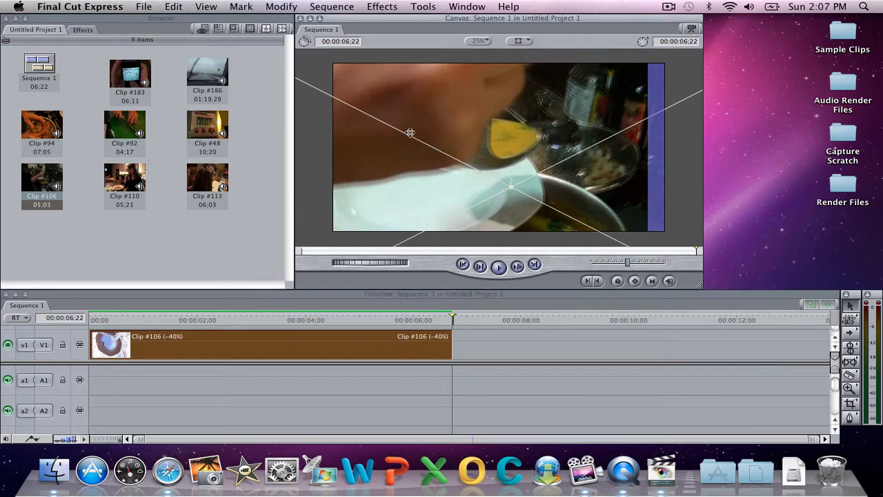
{"action": "left_click_drag", "start_coordinate": [411, 131], "coordinate": [559, 187]}
{"action": "left_click_drag", "start_coordinate": [371, 95], "coordinate": [553, 138]}
{"action": "left_click_drag", "start_coordinate": [596, 195], "coordinate": [425, 98]}
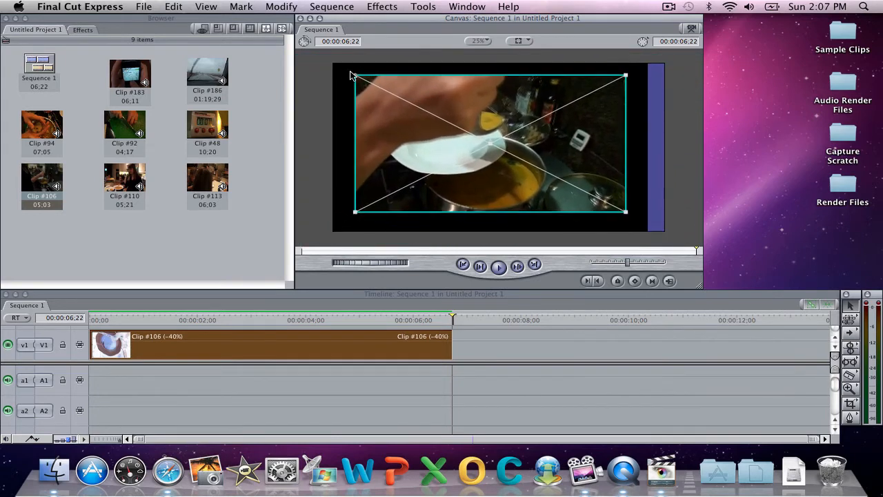
{"action": "left_click_drag", "start_coordinate": [352, 74], "coordinate": [308, 58]}
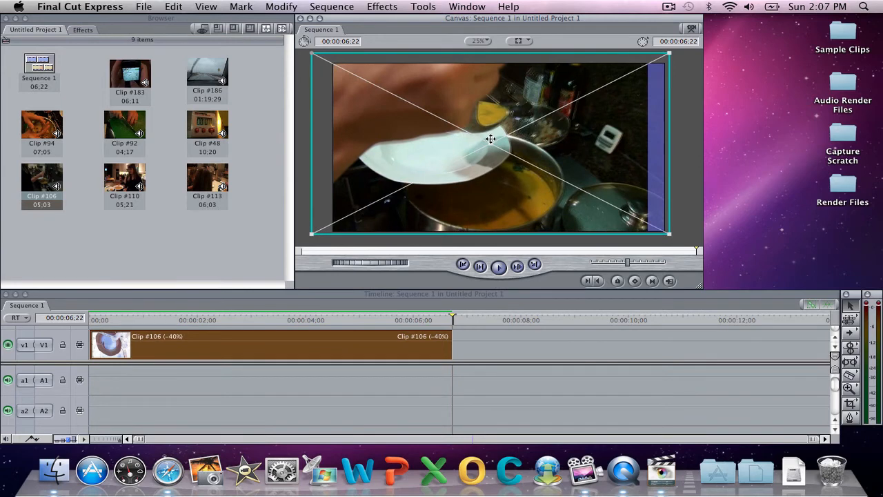
{"action": "left_click_drag", "start_coordinate": [487, 142], "coordinate": [554, 183]}
{"action": "left_click_drag", "start_coordinate": [388, 102], "coordinate": [94, 6]}
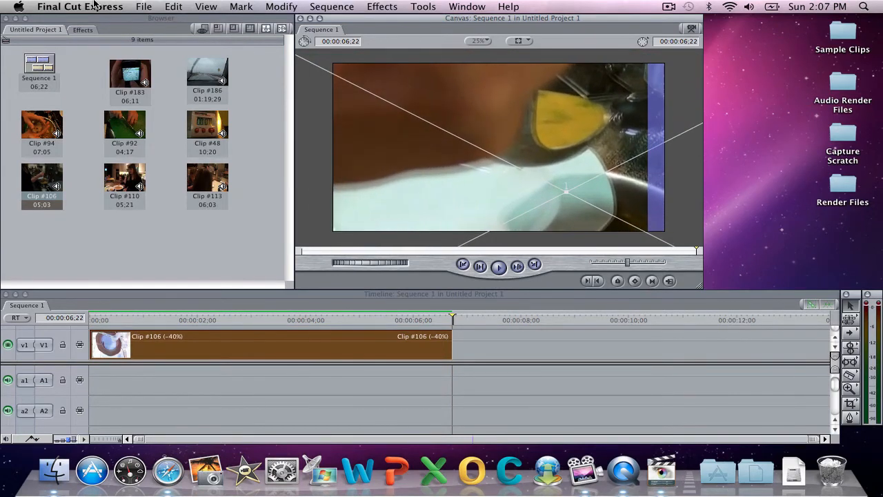
{"action": "left_click", "coordinate": [99, 318]}
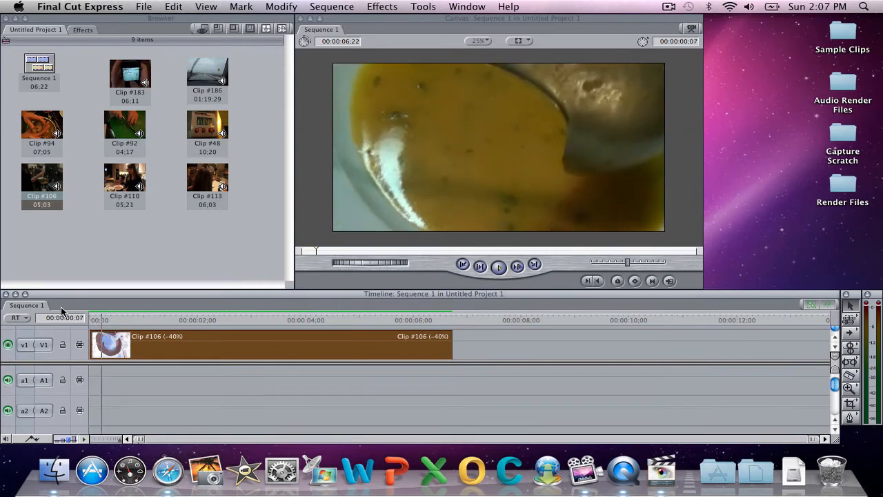
{"action": "key", "text": "space"}
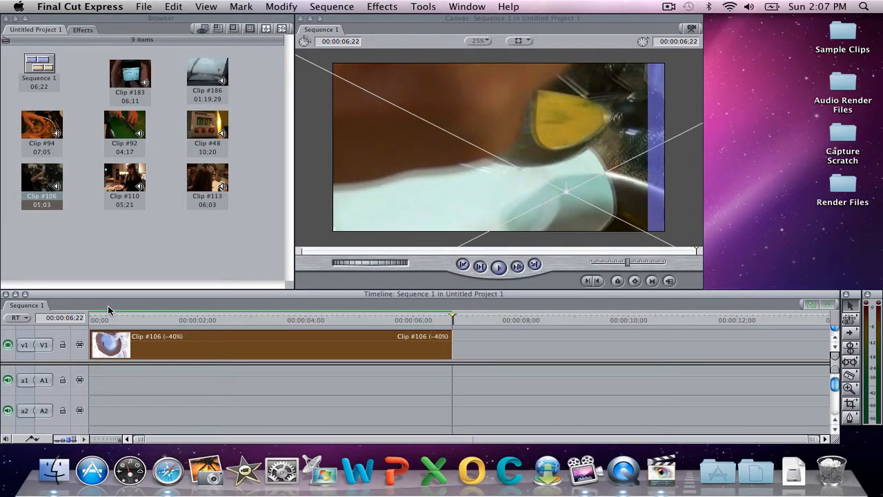
Undo the Clip #106 edits back to an empty timeline and place Clip #186 at the start of track V1.
{"action": "key", "text": "super+z"}
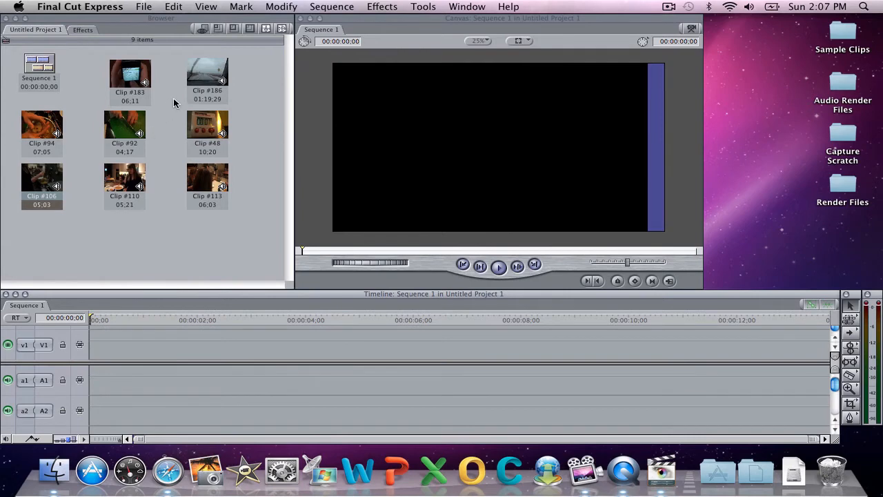
{"action": "left_click_drag", "start_coordinate": [199, 80], "coordinate": [129, 269]}
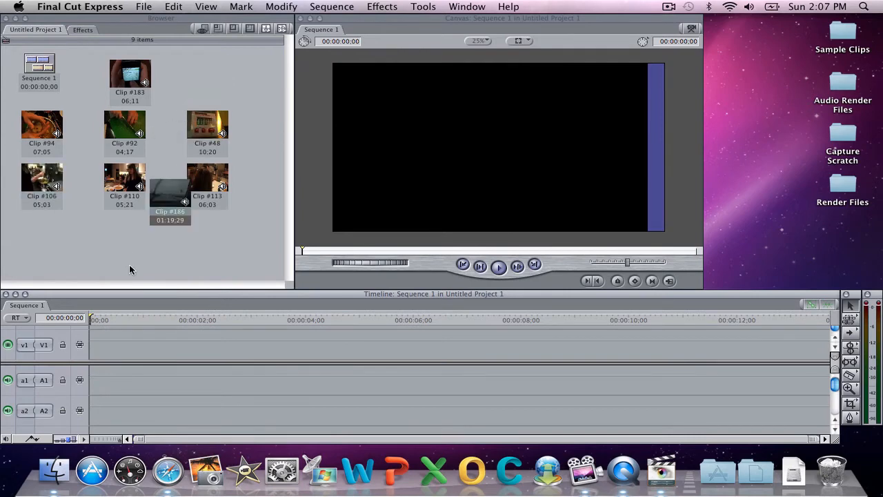
{"action": "mouse_move", "coordinate": [176, 181]}
{"action": "left_mouse_down"}
{"action": "mouse_move", "coordinate": [156, 259]}
{"action": "mouse_move", "coordinate": [90, 346]}
{"action": "left_mouse_up"}
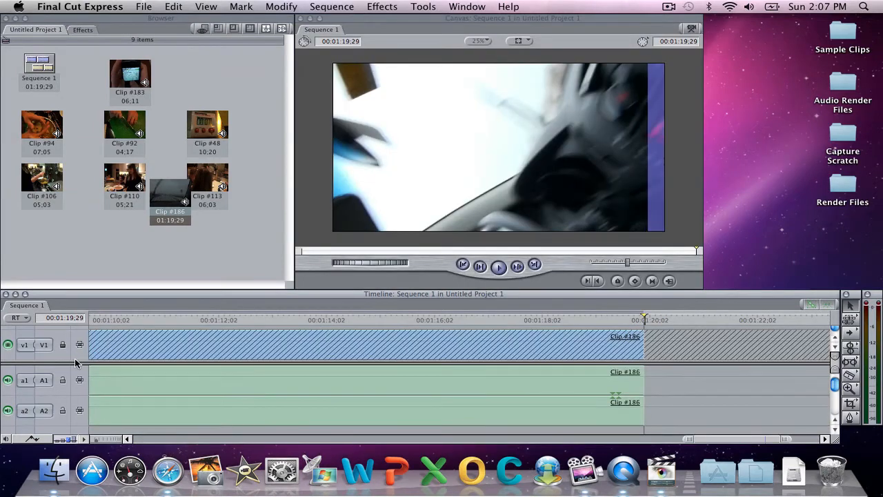
Delete only the audio of Clip #186 with V1 locked, and unlock the video track.
{"action": "left_click", "coordinate": [124, 382]}
{"action": "key", "text": "Delete"}
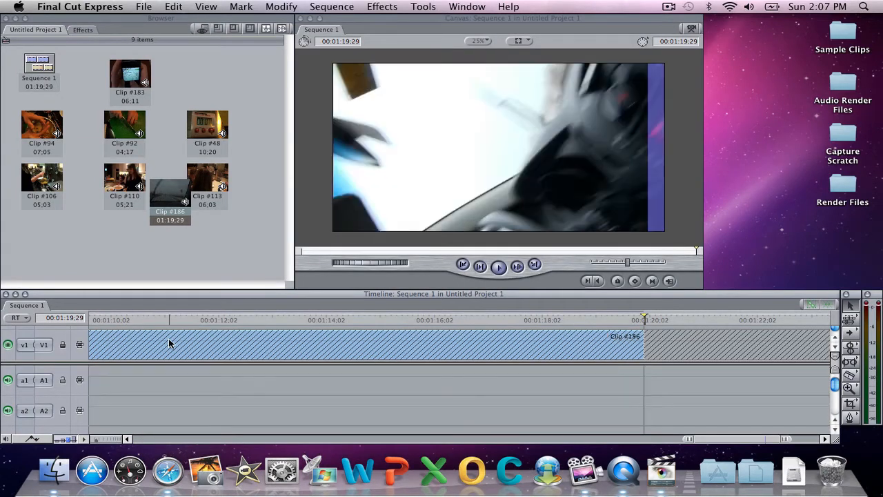
{"action": "left_click", "coordinate": [63, 344]}
{"action": "left_click_drag", "start_coordinate": [689, 440], "coordinate": [119, 436]}
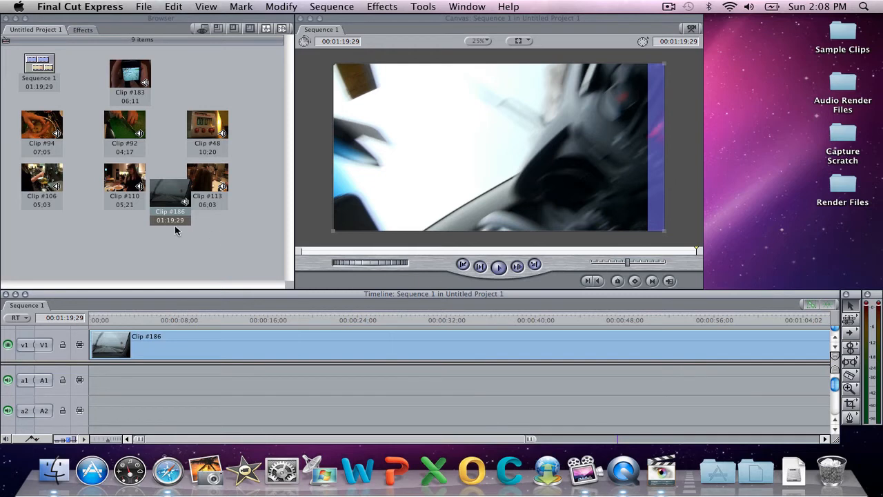
Return Clip #186 to the Browser's first row, and shift its timeline video to about 00:00:47 on V1.
{"action": "left_click_drag", "start_coordinate": [175, 225], "coordinate": [194, 104]}
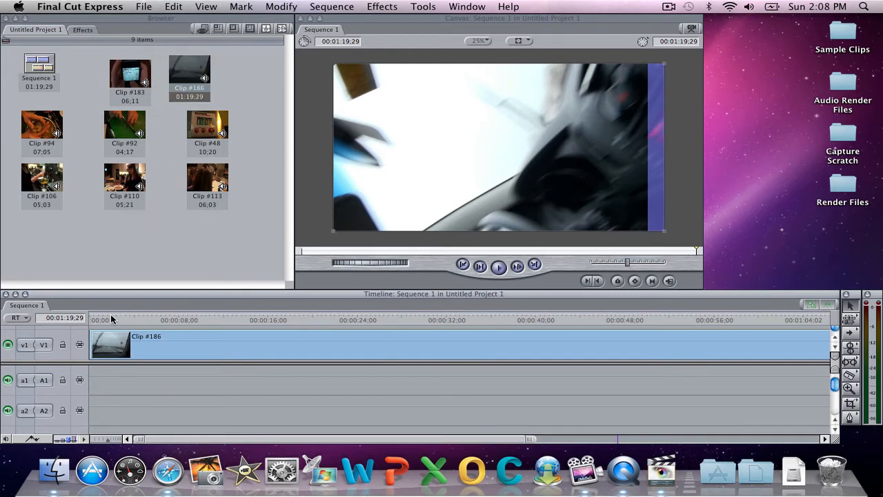
{"action": "left_click_drag", "start_coordinate": [111, 315], "coordinate": [98, 318]}
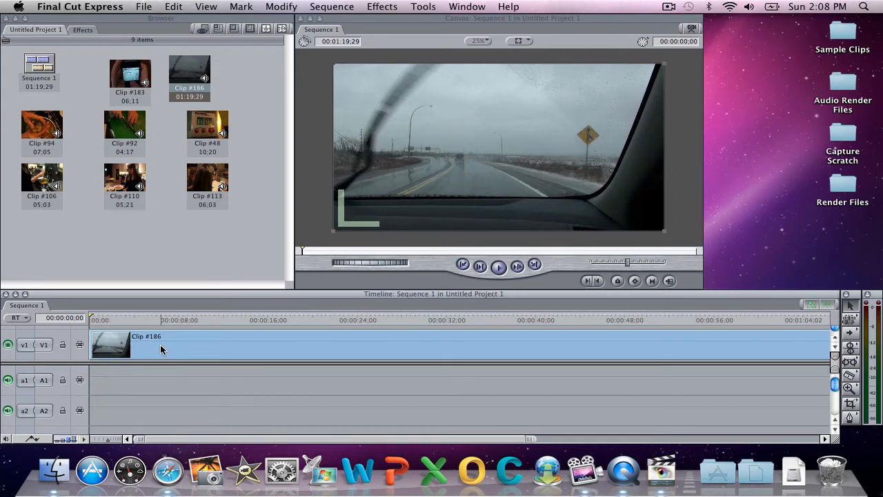
{"action": "left_click_drag", "start_coordinate": [160, 345], "coordinate": [682, 343]}
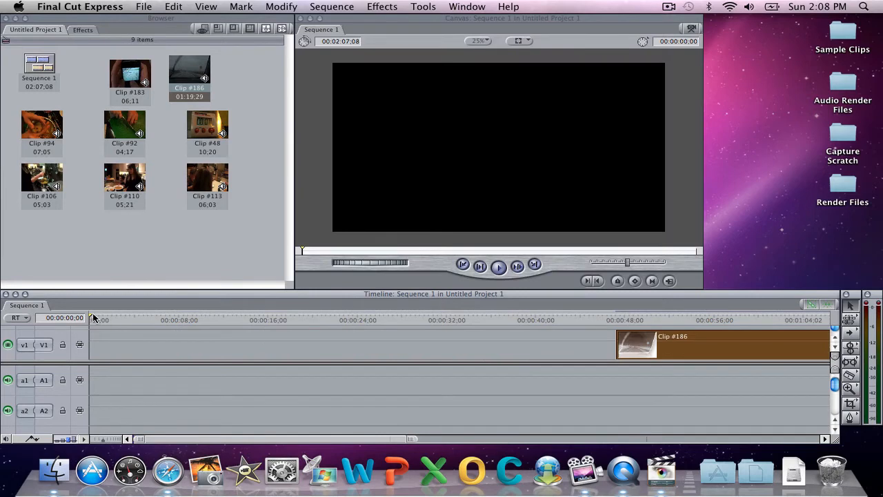
{"action": "left_click", "coordinate": [94, 317]}
Uncover the Viewer behind the Canvas and load the Text generator into it.
{"action": "left_click_drag", "start_coordinate": [480, 20], "coordinate": [733, 27]}
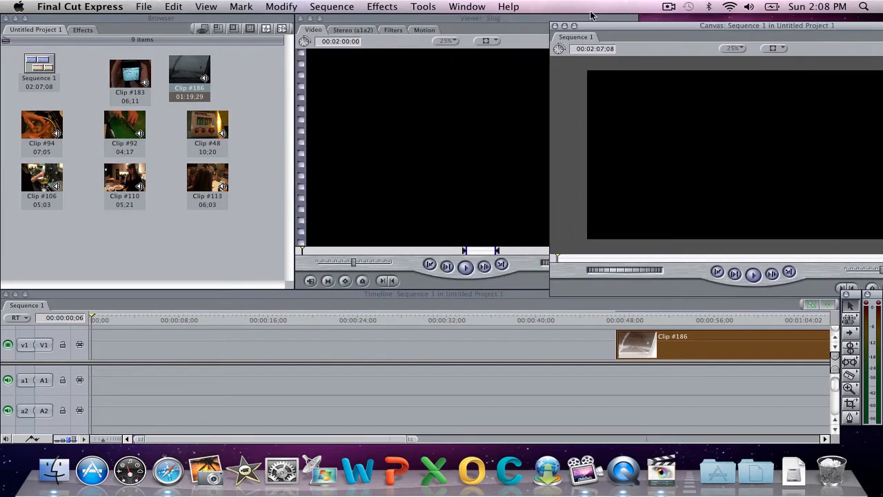
{"action": "left_click", "coordinate": [529, 19]}
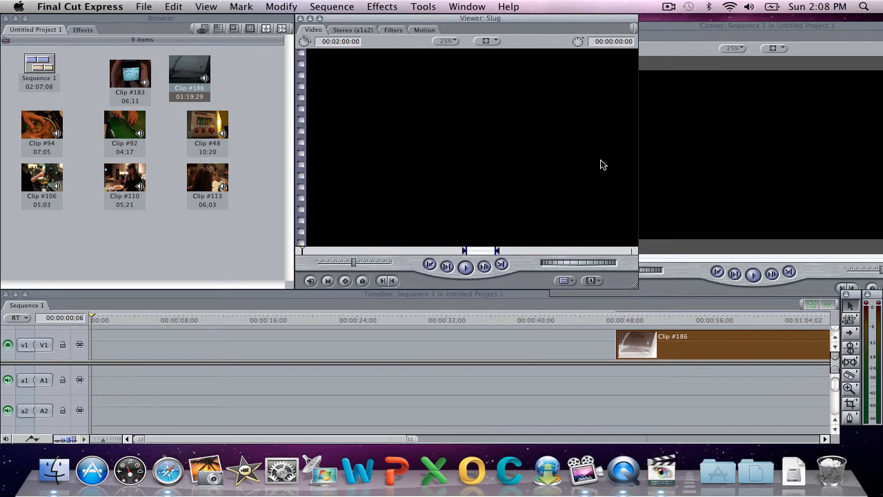
{"action": "left_click", "coordinate": [592, 281]}
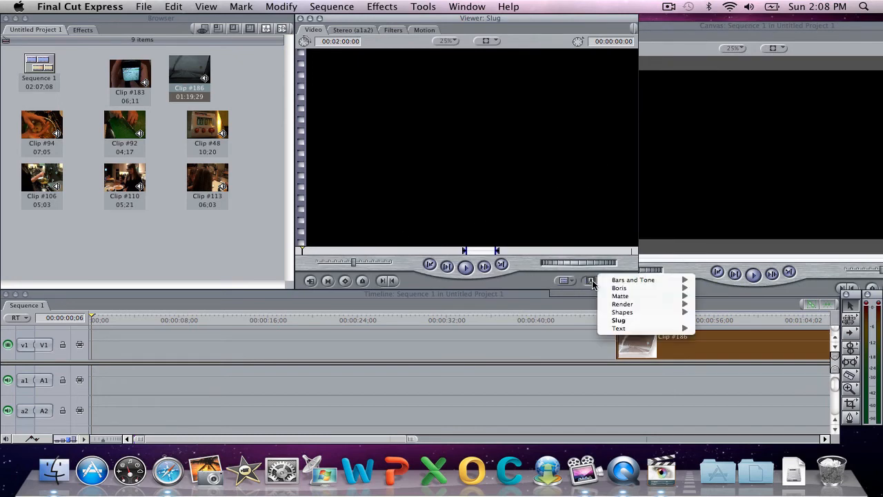
{"action": "mouse_move", "coordinate": [624, 305]}
{"action": "mouse_move", "coordinate": [676, 328]}
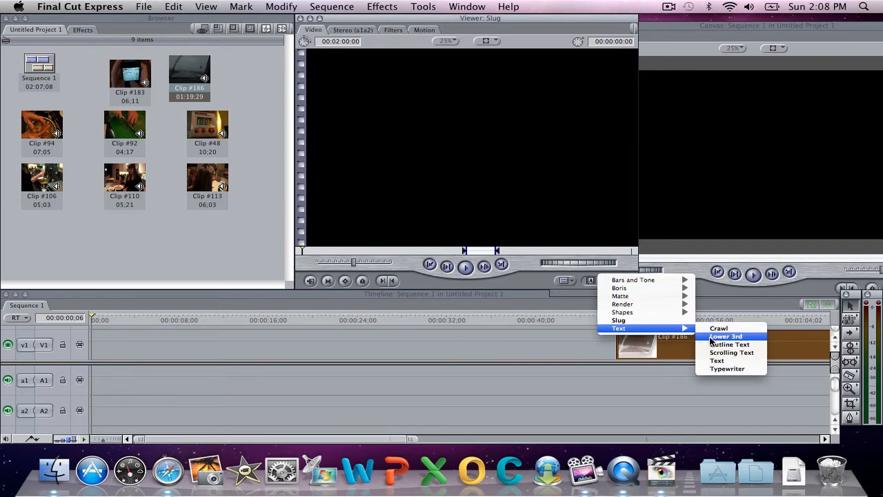
{"action": "left_click", "coordinate": [716, 360]}
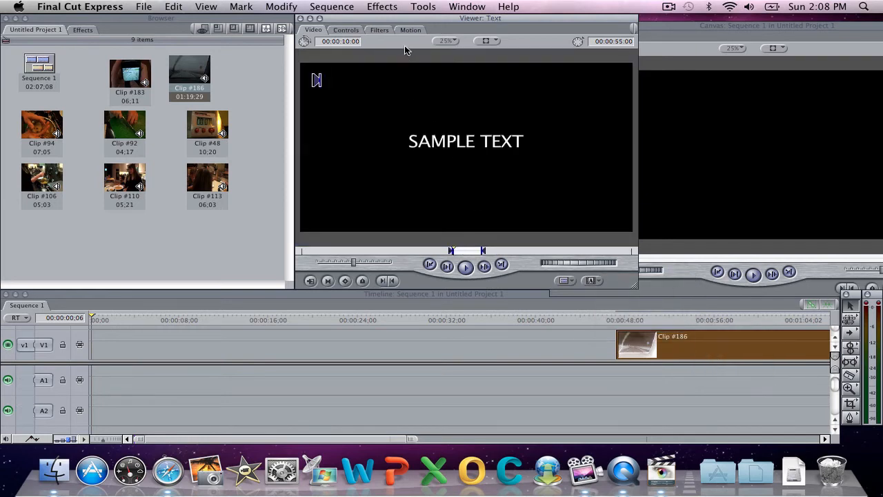
Replace the generator's sample text with "Driving in Canada".
{"action": "left_click", "coordinate": [346, 29]}
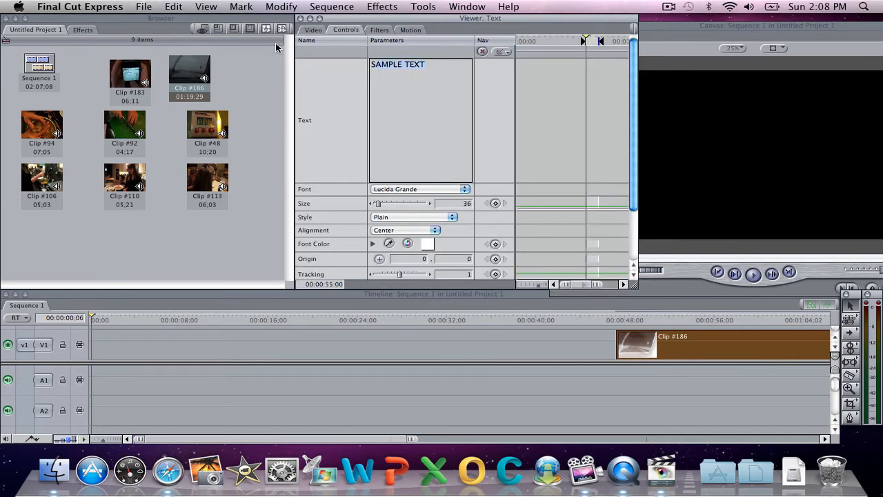
{"action": "left_click", "coordinate": [313, 31]}
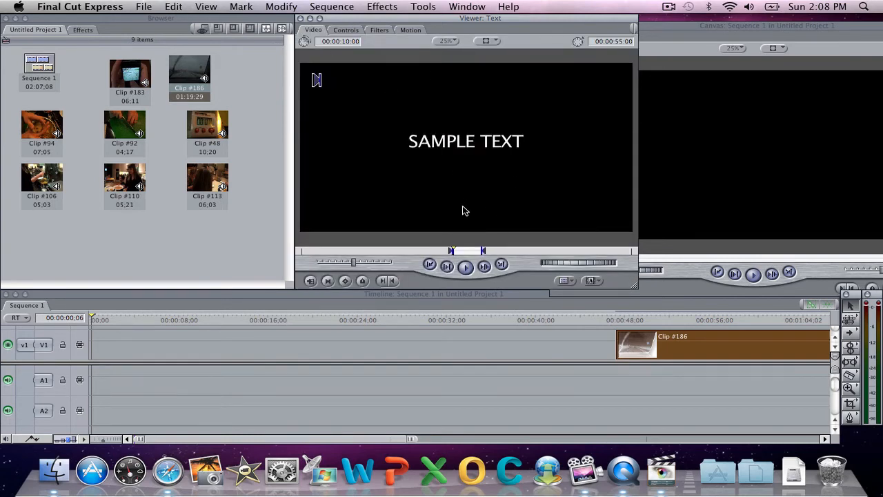
{"action": "left_click", "coordinate": [346, 30]}
{"action": "type", "text": "Driving in Canada"}
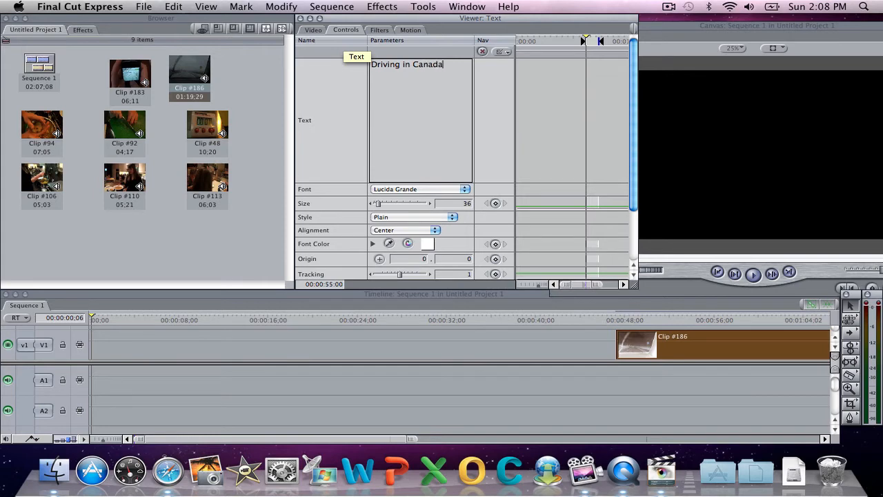
Set the title's font color to yellow and its style to Bold, and preview it in the Viewer.
{"action": "left_click", "coordinate": [428, 244]}
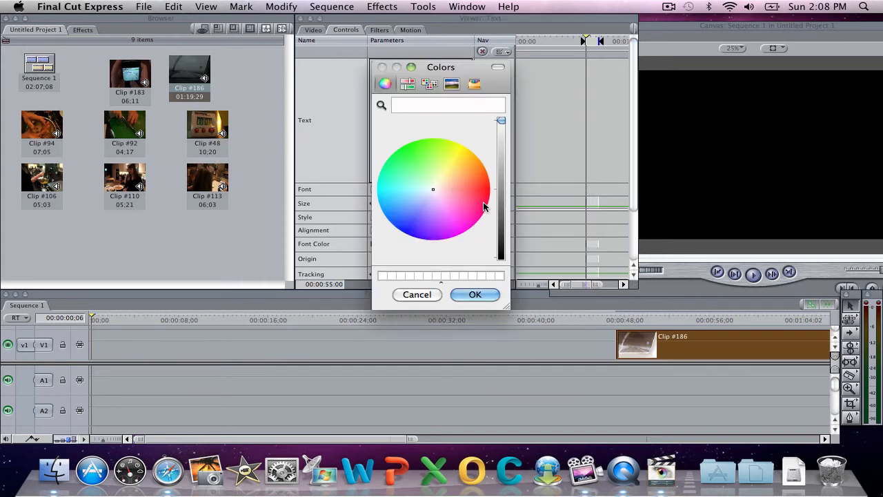
{"action": "left_click", "coordinate": [459, 151]}
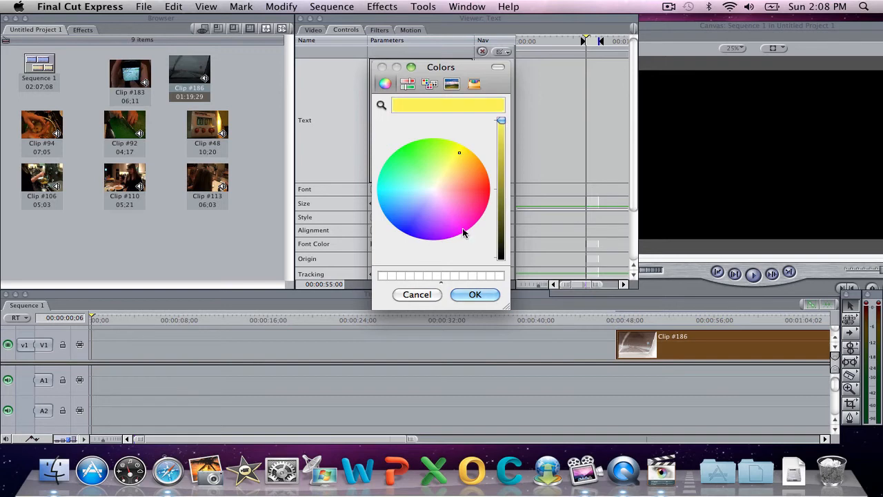
{"action": "left_click", "coordinate": [473, 294]}
{"action": "left_click", "coordinate": [414, 218]}
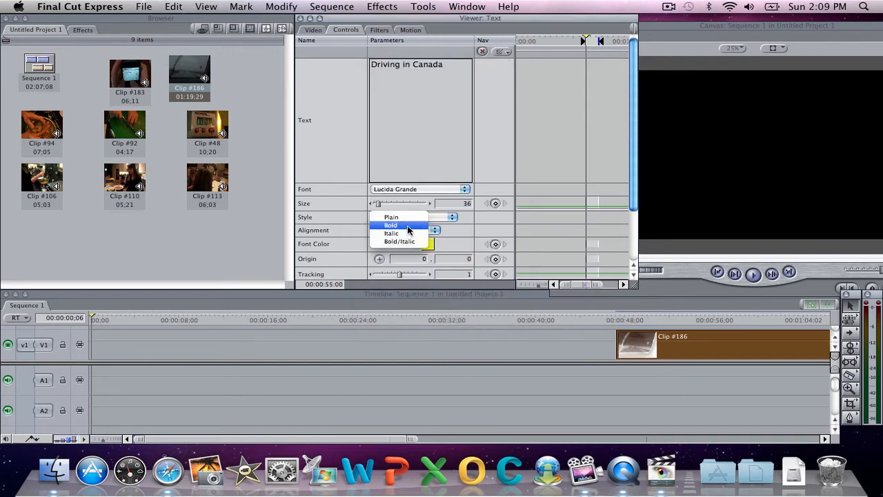
{"action": "left_click", "coordinate": [411, 228]}
{"action": "left_click", "coordinate": [315, 31]}
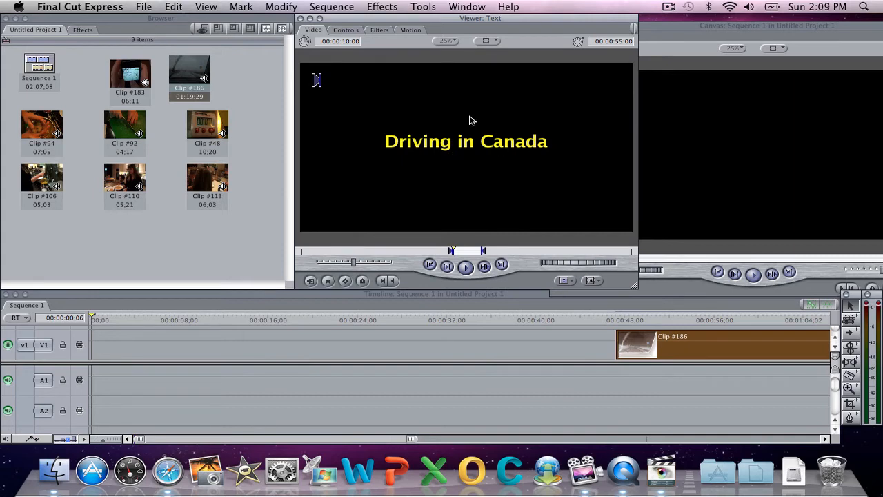
Enlarge the title with Image+Wireframe and move it to the lower left of the frame, returning the view to Image.
{"action": "left_click", "coordinate": [485, 40]}
{"action": "left_click", "coordinate": [494, 48]}
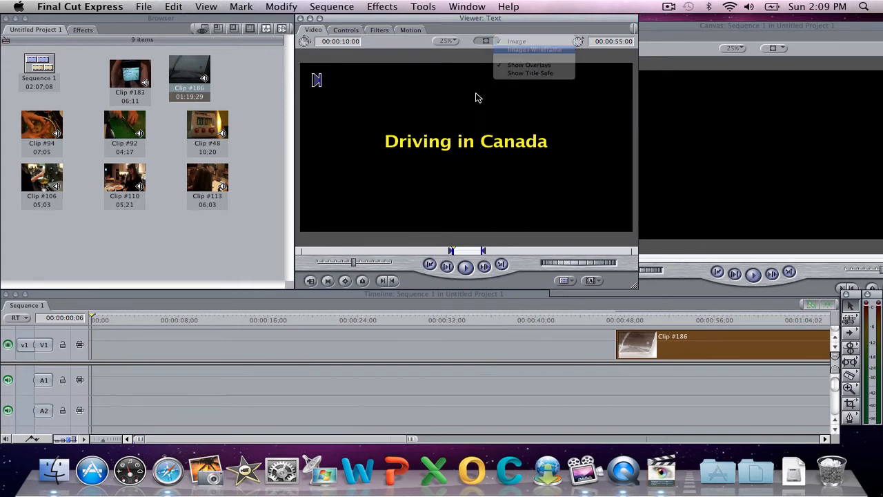
{"action": "left_click_drag", "start_coordinate": [300, 64], "coordinate": [249, 25]}
{"action": "left_click_drag", "start_coordinate": [480, 190], "coordinate": [442, 251]}
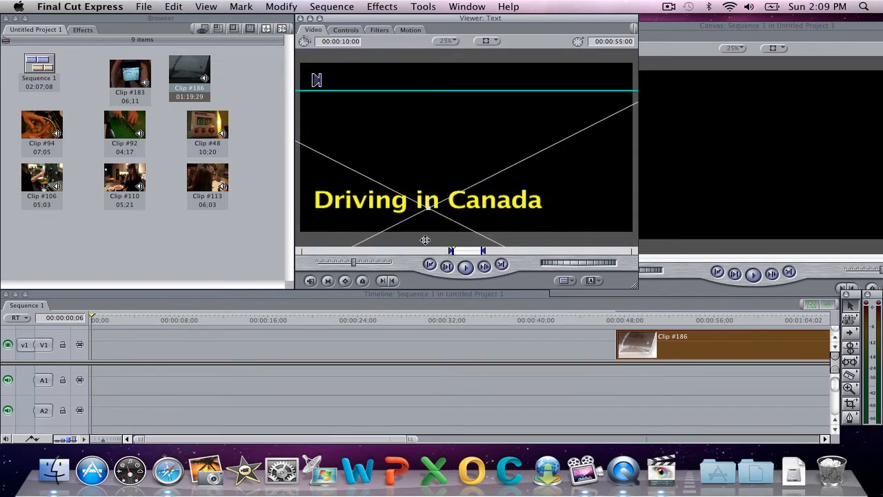
{"action": "left_click", "coordinate": [489, 42]}
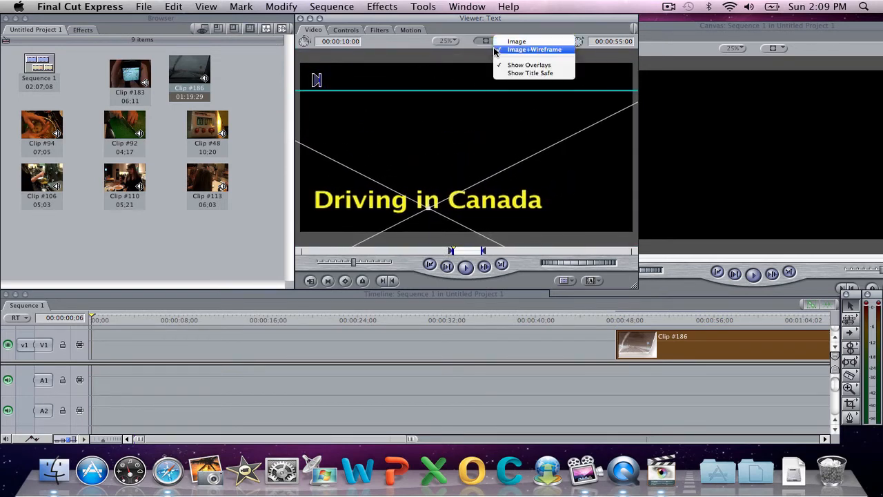
{"action": "left_click", "coordinate": [517, 40]}
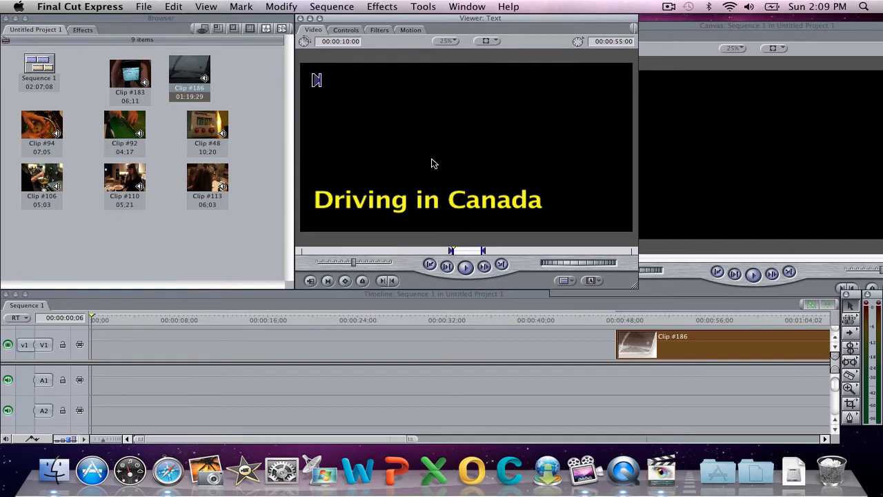
Place the title at the start of track V1 and move Clip #186 directly after it.
{"action": "left_click_drag", "start_coordinate": [456, 158], "coordinate": [98, 344]}
{"action": "left_click_drag", "start_coordinate": [638, 343], "coordinate": [206, 342]}
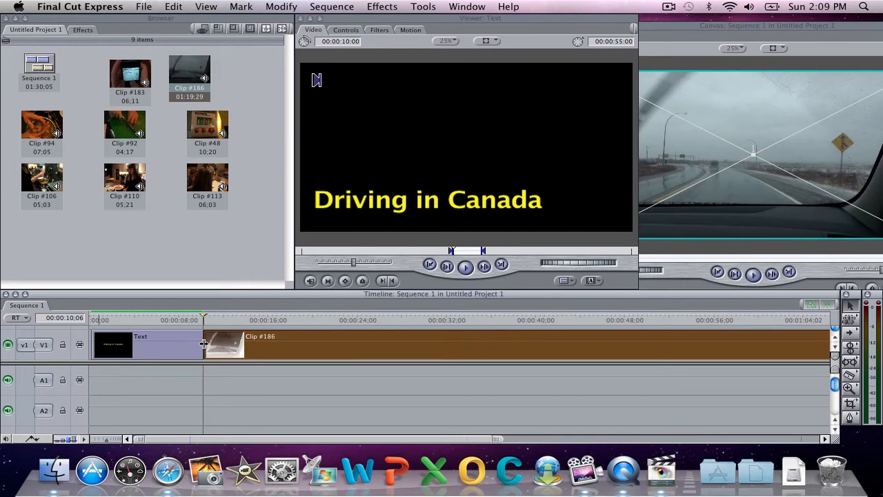
Try a transition at the cut to Clip #186, and add a Cross Dissolve at the start of the title.
{"action": "right_click", "coordinate": [204, 344]}
{"action": "left_click", "coordinate": [207, 347]}
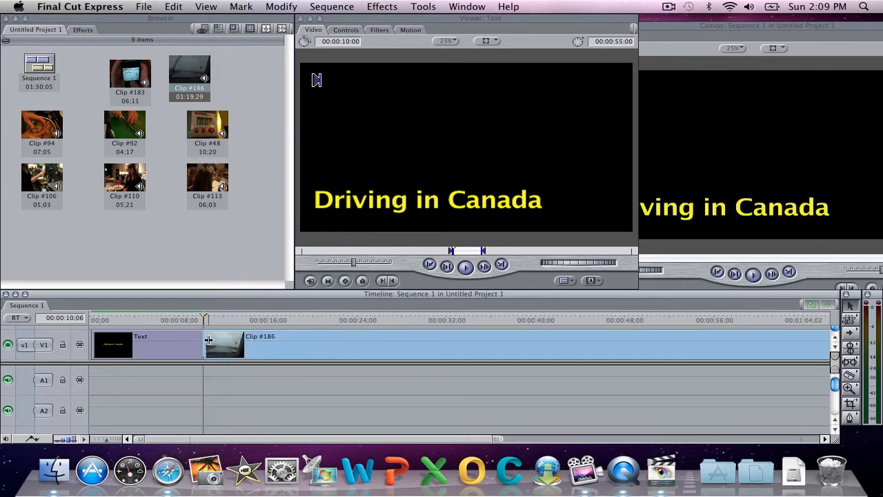
{"action": "right_click", "coordinate": [92, 338]}
{"action": "left_click", "coordinate": [131, 342]}
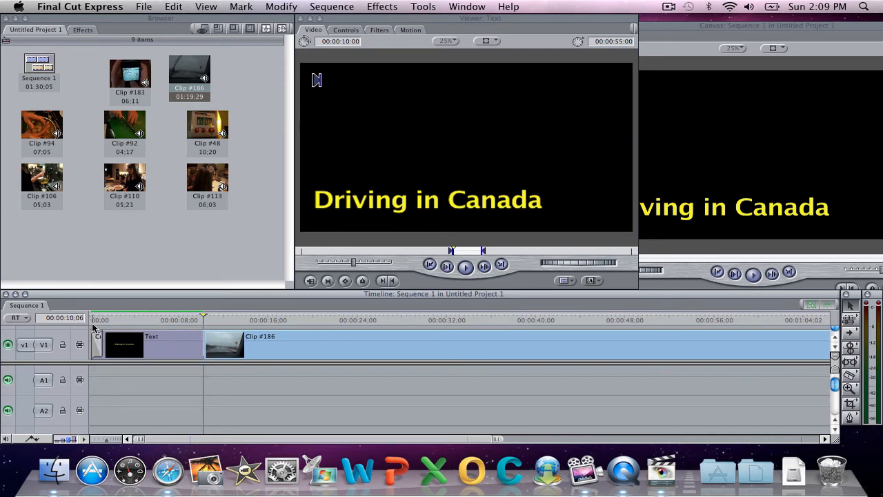
Move the Canvas fully into view and play the sequence from the start to check the title's fade-in.
{"action": "left_click", "coordinate": [96, 319]}
{"action": "left_click_drag", "start_coordinate": [815, 31], "coordinate": [645, 23]}
{"action": "left_click", "coordinate": [96, 316]}
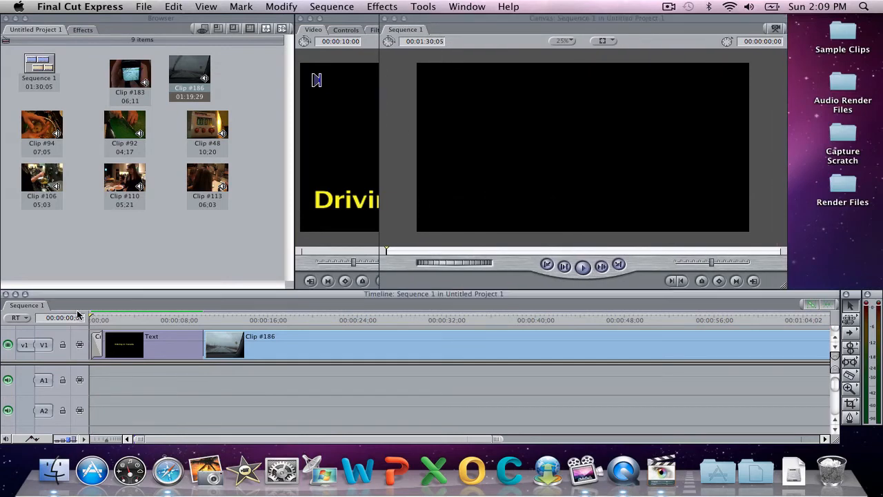
{"action": "key", "text": "space"}
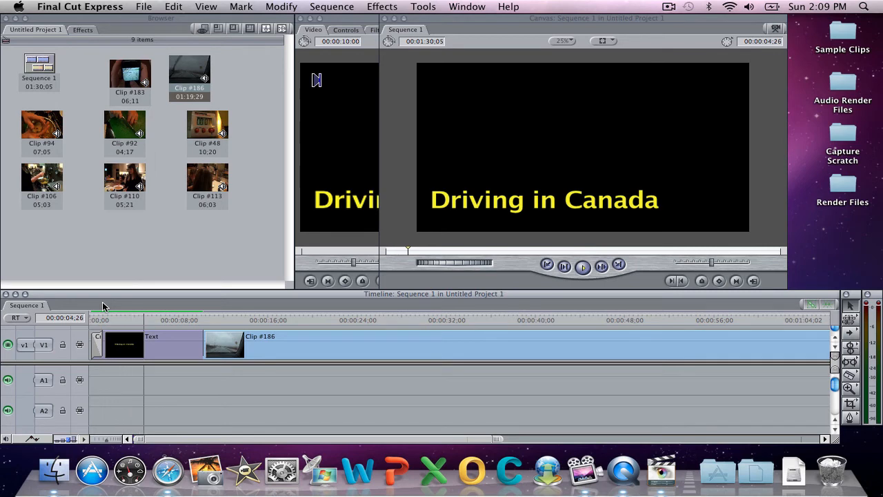
Remove Clip #186 from the timeline, keeping the title on V1.
{"action": "mouse_move", "coordinate": [204, 337]}
{"action": "left_mouse_down"}
{"action": "mouse_move", "coordinate": [161, 336]}
{"action": "mouse_move", "coordinate": [189, 345]}
{"action": "left_mouse_up"}
{"action": "left_click", "coordinate": [183, 336]}
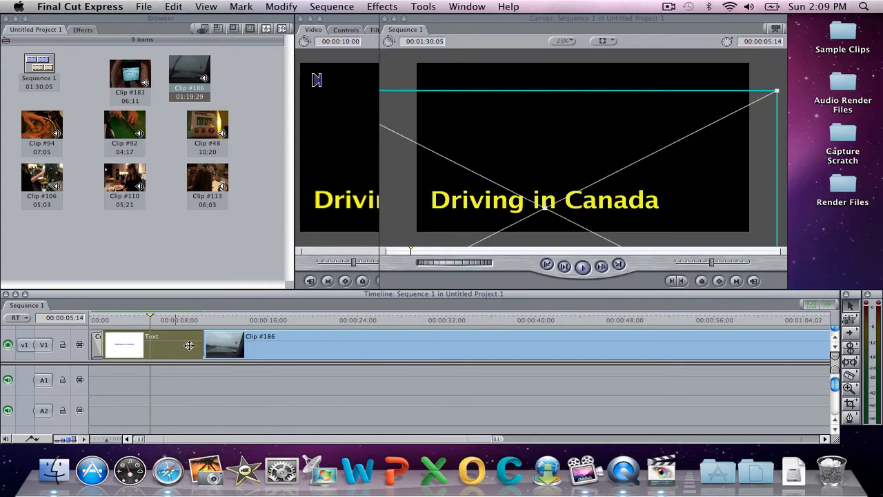
{"action": "left_click", "coordinate": [243, 348]}
{"action": "key", "text": "Delete"}
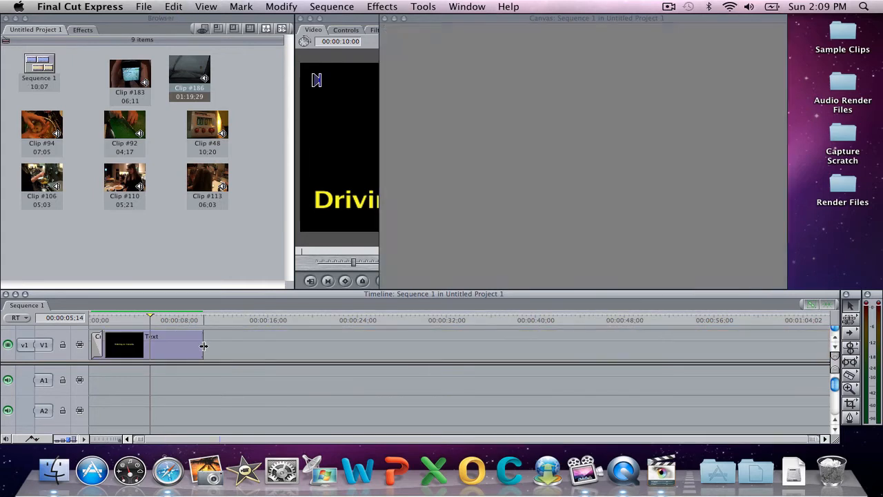
{"action": "left_click_drag", "start_coordinate": [202, 353], "coordinate": [168, 351]}
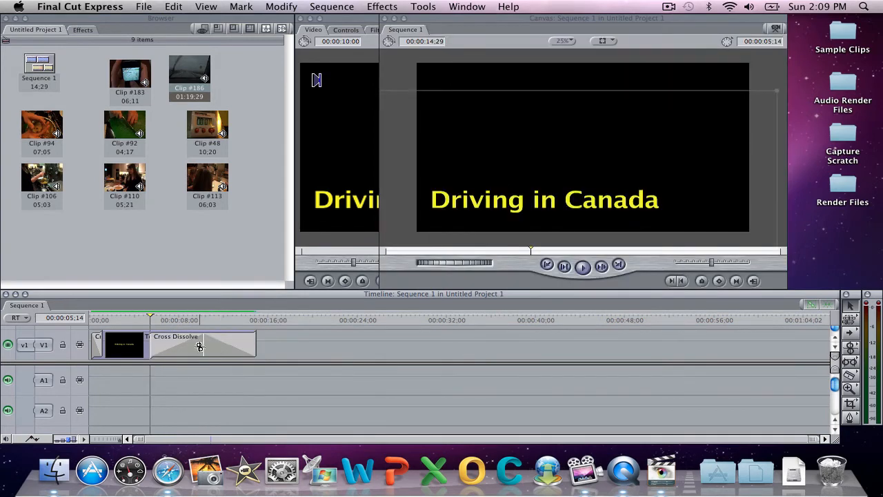
{"action": "left_click", "coordinate": [197, 347]}
{"action": "key", "text": "Delete"}
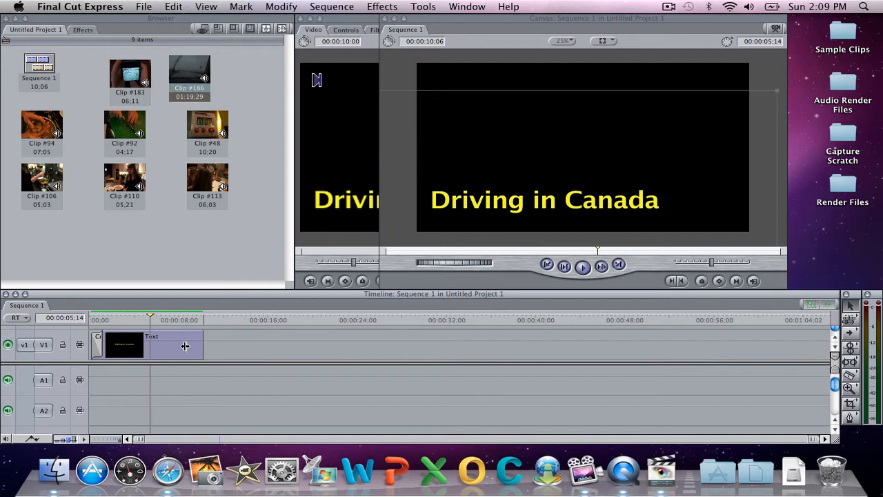
Shorten the title to end at about 5 seconds and place Clip #186 directly after it on V1.
{"action": "left_click_drag", "start_coordinate": [197, 347], "coordinate": [148, 347]}
{"action": "mouse_move", "coordinate": [176, 76]}
{"action": "left_mouse_down"}
{"action": "mouse_move", "coordinate": [168, 354]}
{"action": "mouse_move", "coordinate": [169, 333]}
{"action": "mouse_move", "coordinate": [148, 352]}
{"action": "left_mouse_up"}
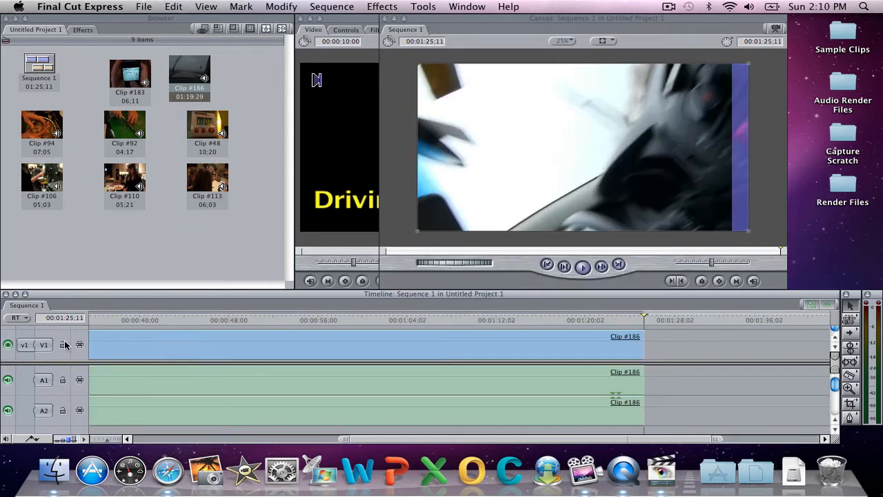
Lock V1, delete the audio of the newly placed Clip #186, and unlock V1 again.
{"action": "left_click", "coordinate": [64, 343]}
{"action": "left_click", "coordinate": [143, 371]}
{"action": "key", "text": "Delete"}
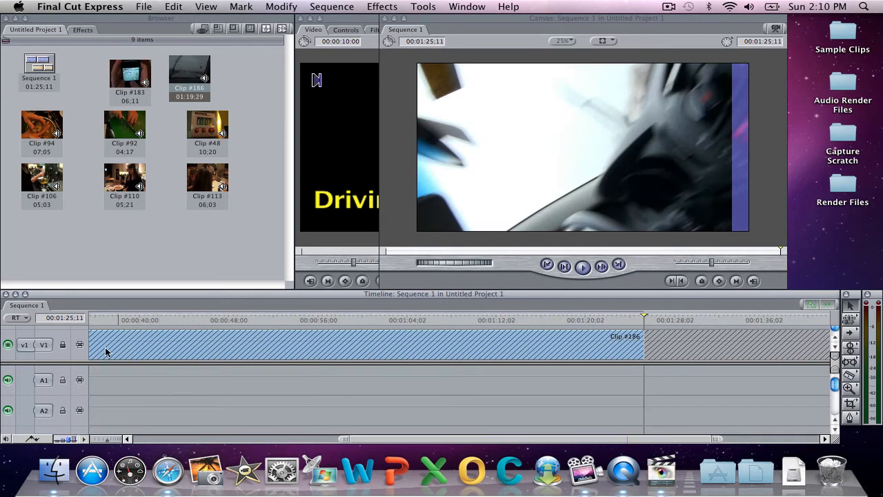
{"action": "left_click", "coordinate": [62, 345]}
{"action": "left_click_drag", "start_coordinate": [422, 442], "coordinate": [191, 433]}
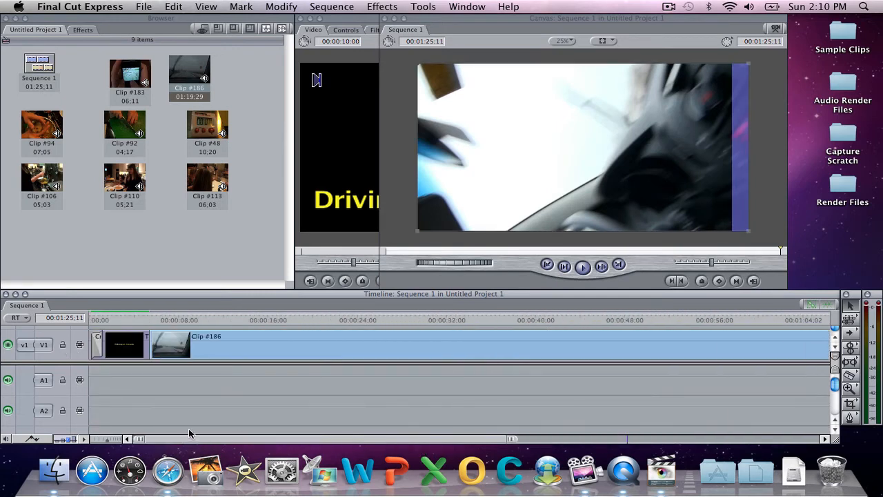
Try a transition between the shortened title and Clip #186, and play the sequence from the start.
{"action": "right_click", "coordinate": [157, 351]}
{"action": "left_click", "coordinate": [158, 352]}
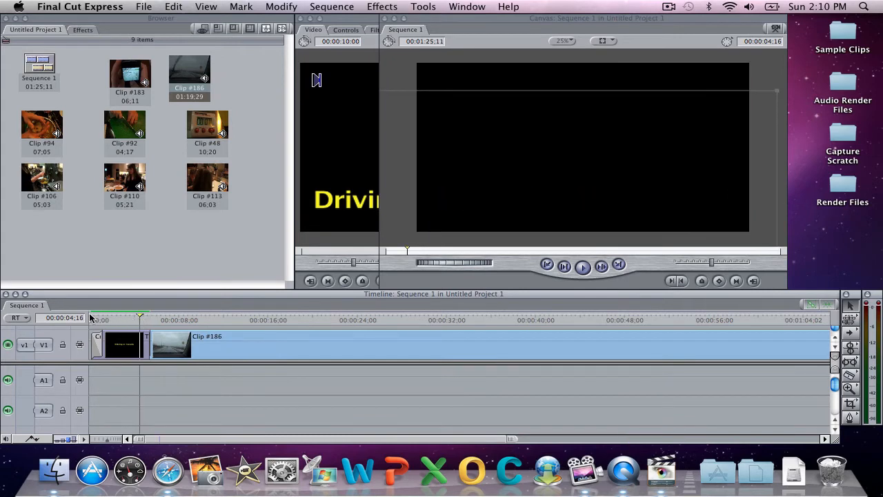
{"action": "left_click", "coordinate": [91, 319]}
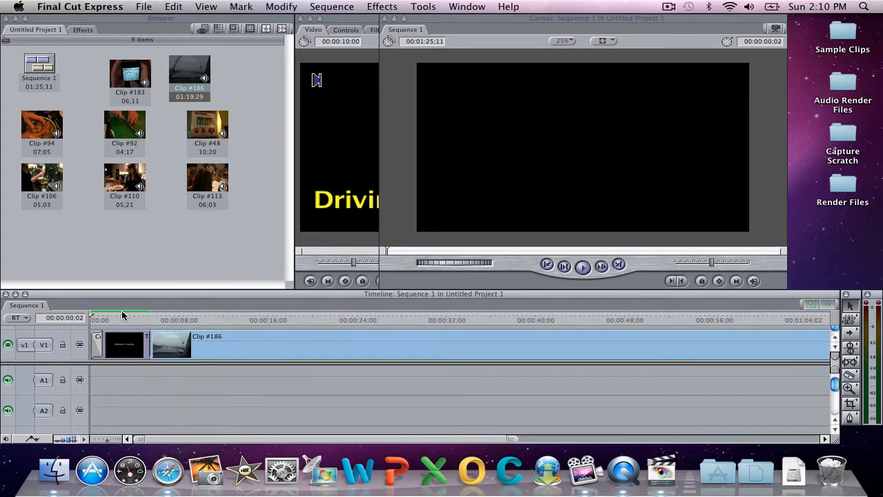
{"action": "key", "text": "space"}
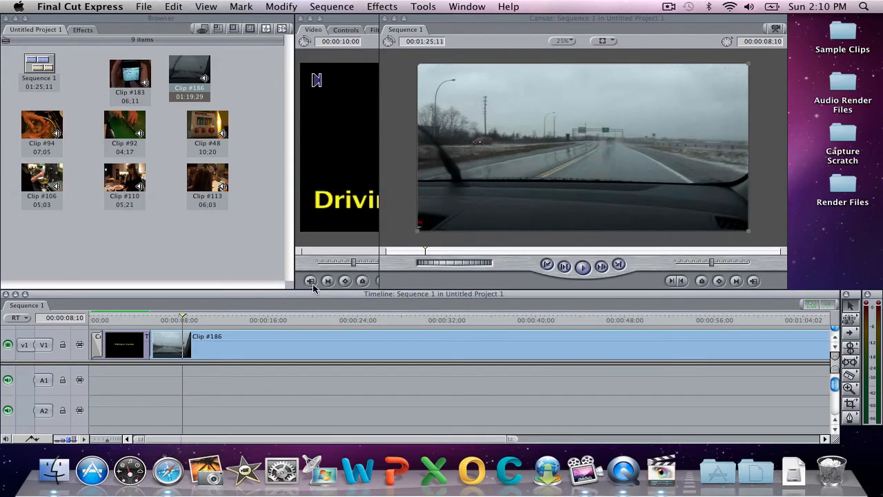
Delete the "Driving in Canada" title ahead of Clip #186 on V1.
{"action": "left_click", "coordinate": [131, 344]}
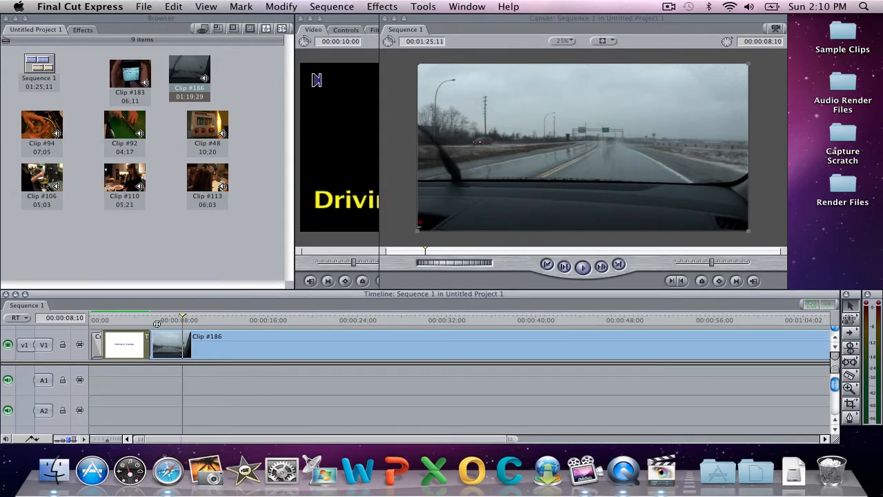
{"action": "key", "text": "Delete"}
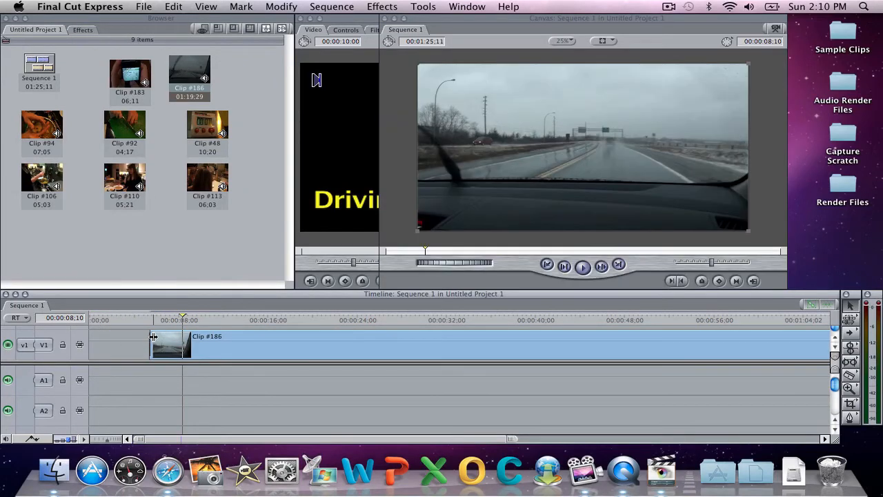
{"action": "left_click_drag", "start_coordinate": [140, 440], "coordinate": [220, 439]}
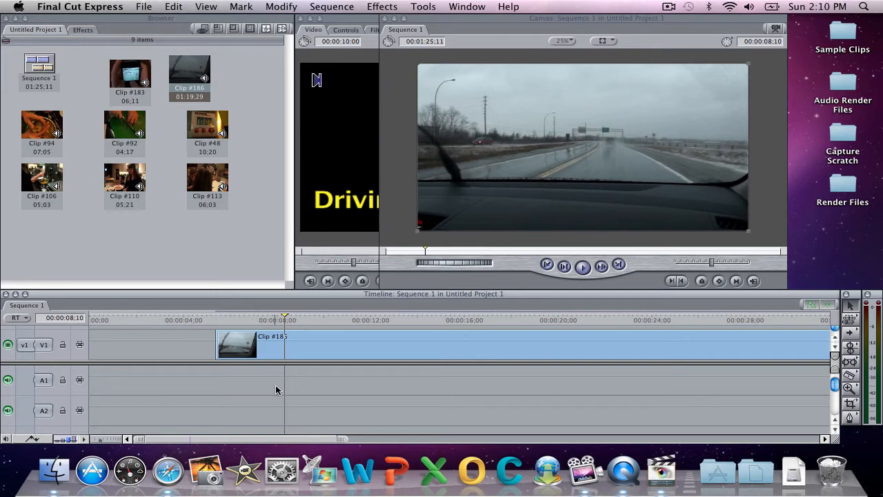
{"action": "left_click", "coordinate": [835, 338]}
{"action": "left_click", "coordinate": [834, 338]}
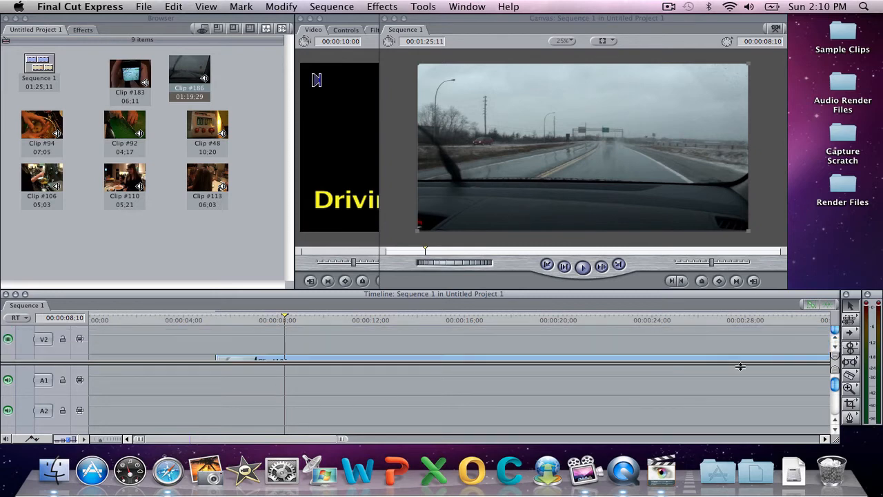
Move Clip #186 to the very start of V1 and deselect it.
{"action": "left_click", "coordinate": [834, 347]}
{"action": "left_click_drag", "start_coordinate": [799, 353], "coordinate": [506, 360]}
{"action": "left_click_drag", "start_coordinate": [417, 353], "coordinate": [276, 354]}
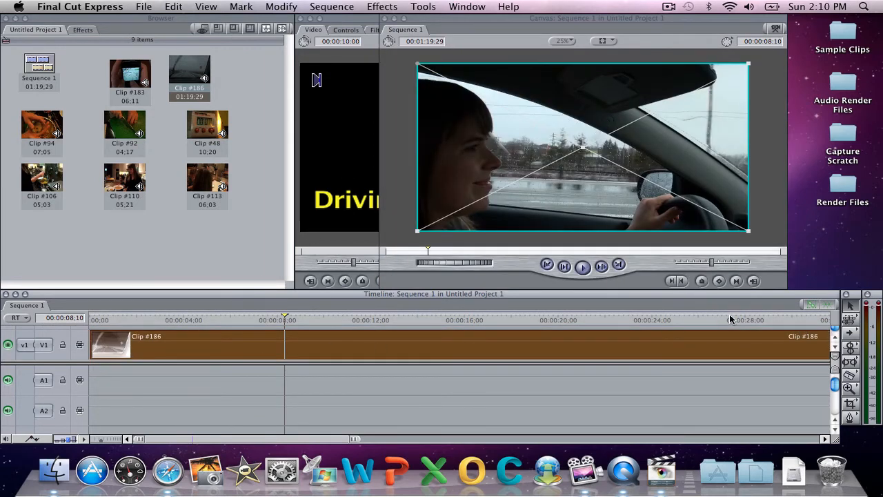
{"action": "left_click", "coordinate": [835, 338]}
{"action": "left_click", "coordinate": [834, 338]}
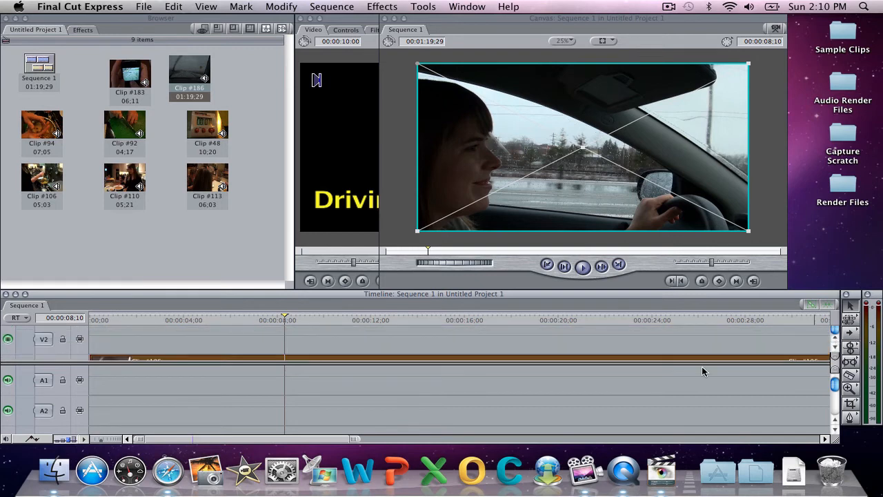
{"action": "left_click", "coordinate": [382, 343]}
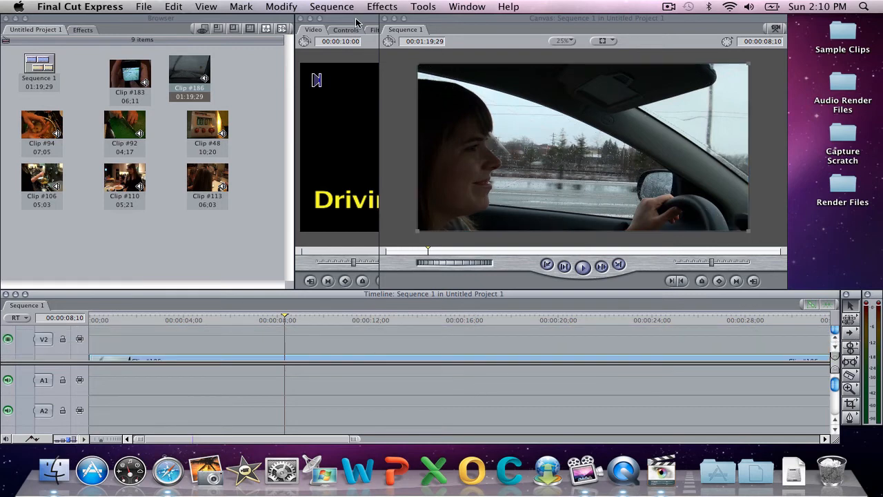
Return the playhead to the start of the sequence and load a new Text generator in the Viewer.
{"action": "left_click", "coordinate": [356, 23]}
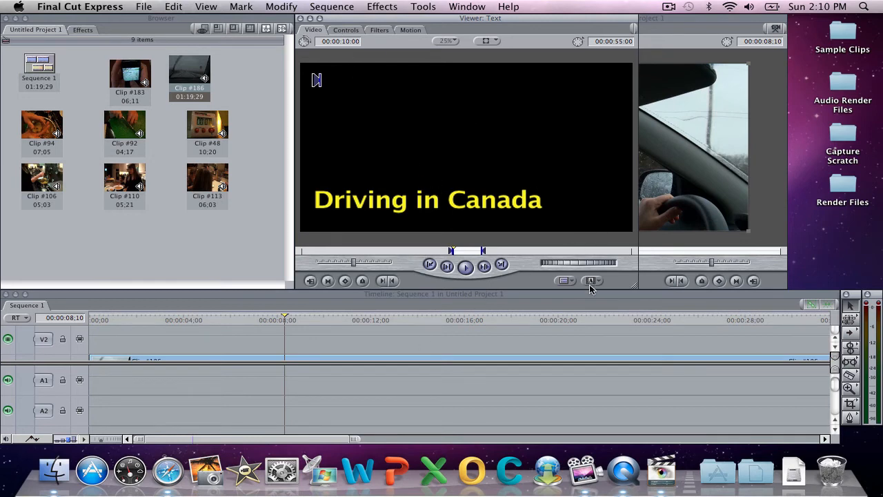
{"action": "left_click", "coordinate": [567, 347]}
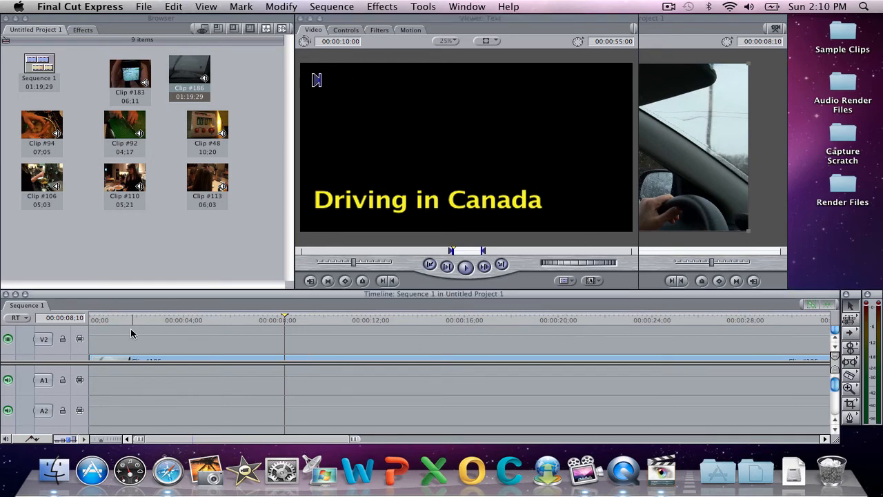
{"action": "left_click", "coordinate": [92, 321]}
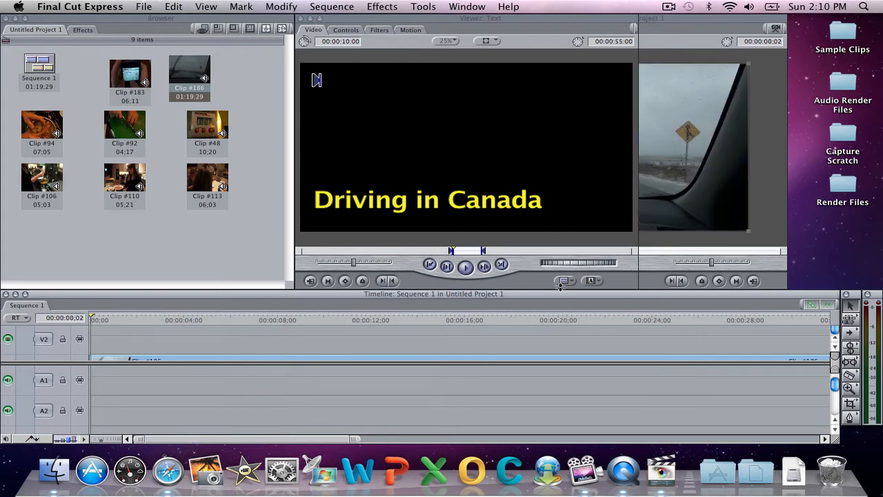
{"action": "left_click", "coordinate": [596, 283]}
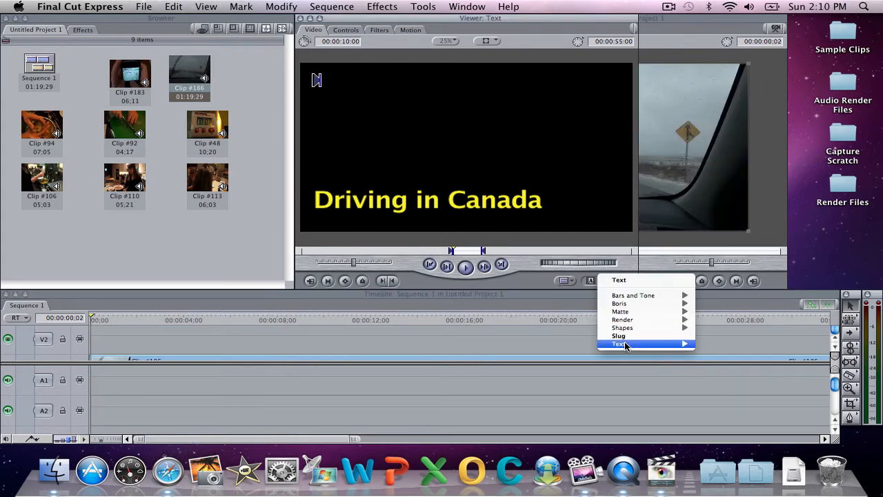
{"action": "mouse_move", "coordinate": [624, 343]}
{"action": "left_click", "coordinate": [720, 377]}
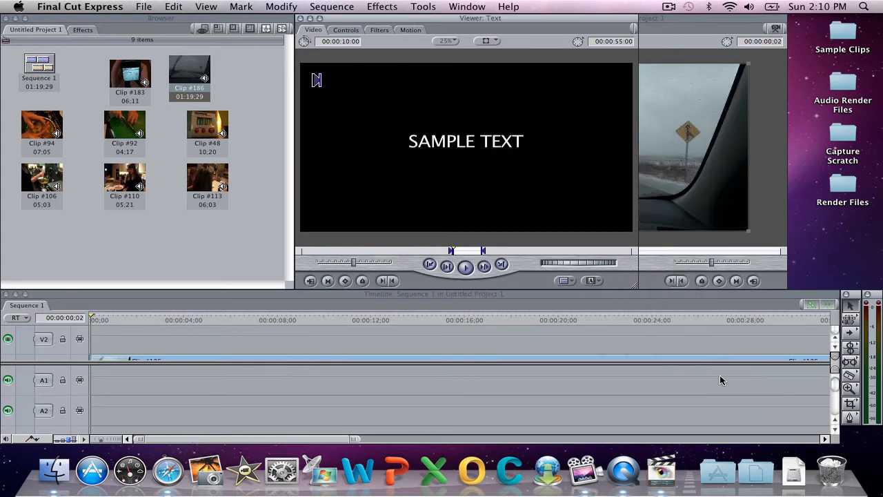
Replace the sample text with "Driving In" and "Our Car" on two lines and show the title in the Viewer.
{"action": "left_click", "coordinate": [347, 31]}
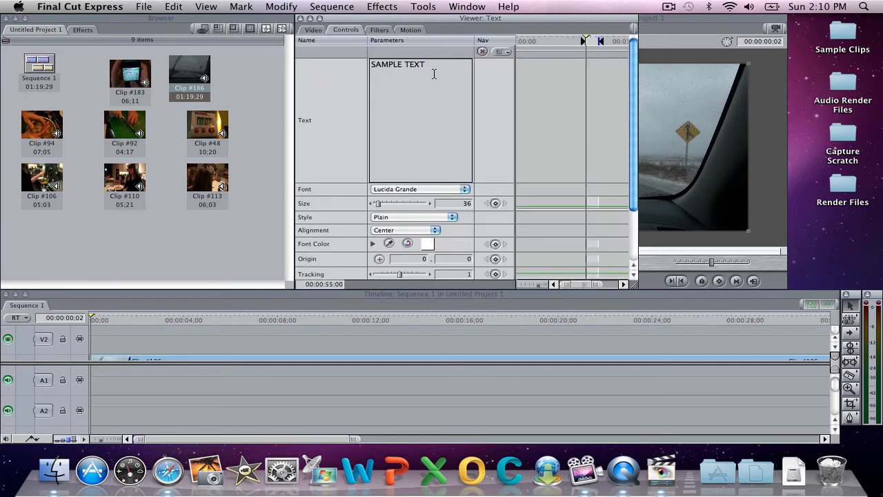
{"action": "type", "text": "Cd"}
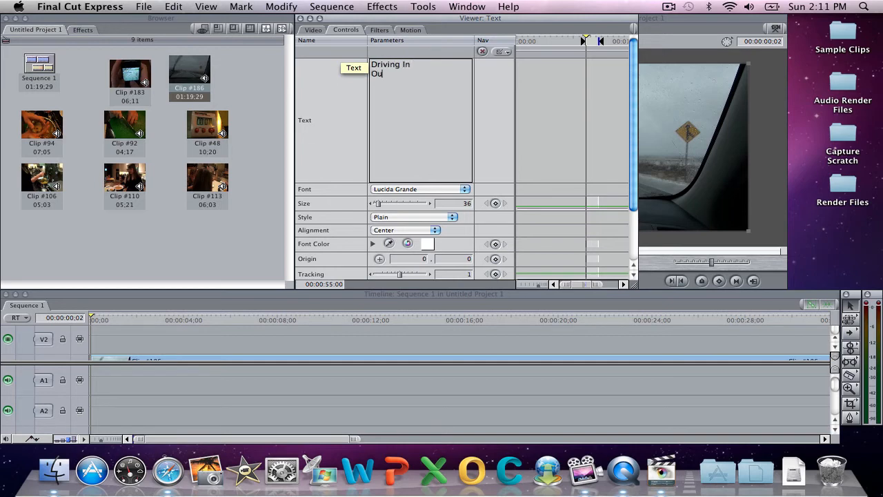
{"action": "type", "text": "ar"}
{"action": "left_click", "coordinate": [315, 31]}
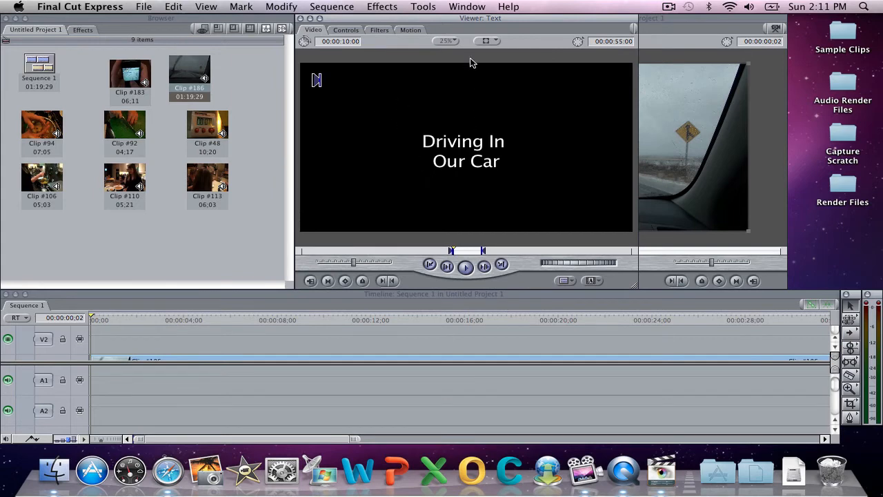
Show the title's wireframe in the Viewer, enlarge the title to roughly twice its size and nudge it slightly upward.
{"action": "left_click", "coordinate": [485, 40]}
{"action": "left_click", "coordinate": [524, 49]}
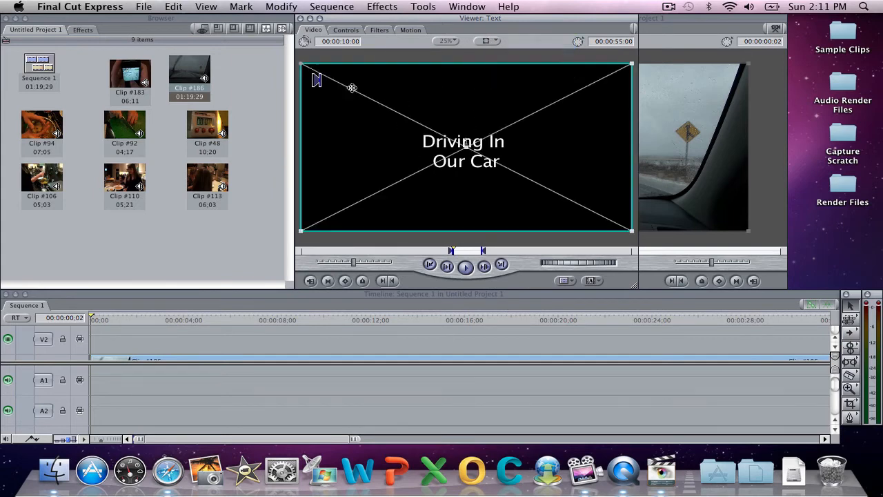
{"action": "left_click_drag", "start_coordinate": [301, 63], "coordinate": [43, 2]}
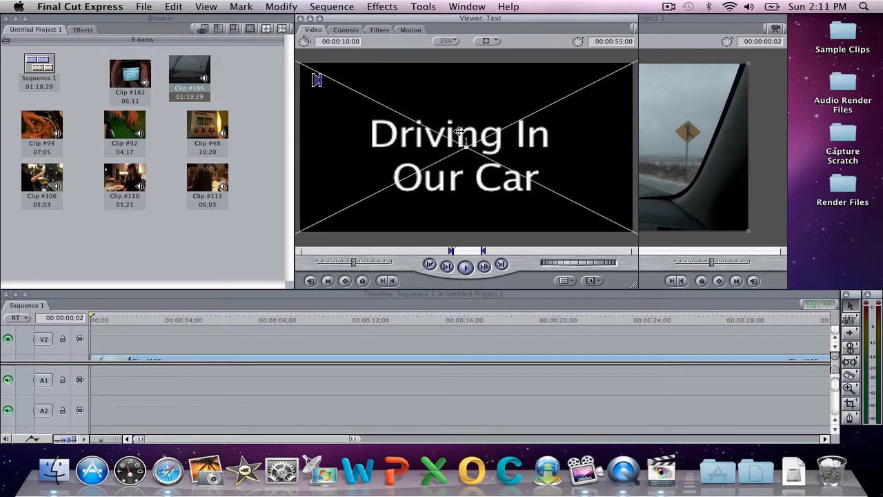
{"action": "left_click_drag", "start_coordinate": [459, 131], "coordinate": [113, 336]}
Hide the wireframe and place the "Driving In Our Car" title on V2 above Clip #186, starting at about 1 second.
{"action": "left_click", "coordinate": [487, 41]}
{"action": "left_click", "coordinate": [516, 42]}
{"action": "left_click_drag", "start_coordinate": [111, 336], "coordinate": [119, 337]}
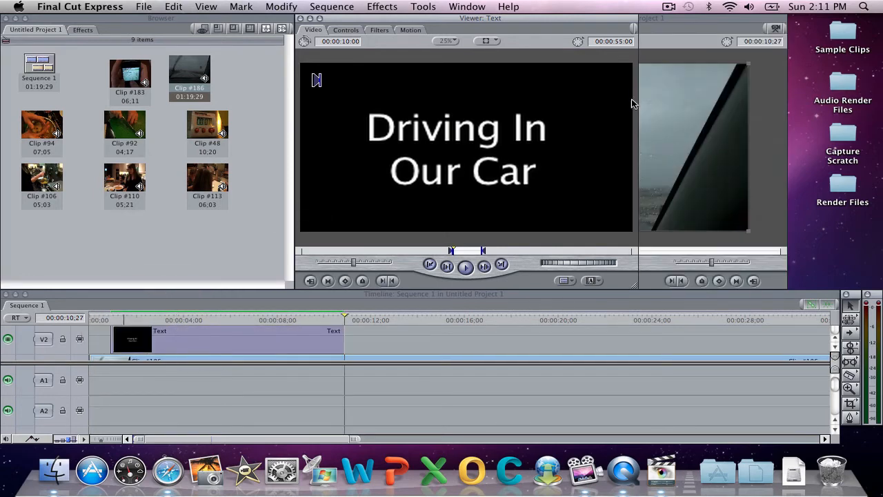
{"action": "left_click", "coordinate": [669, 28]}
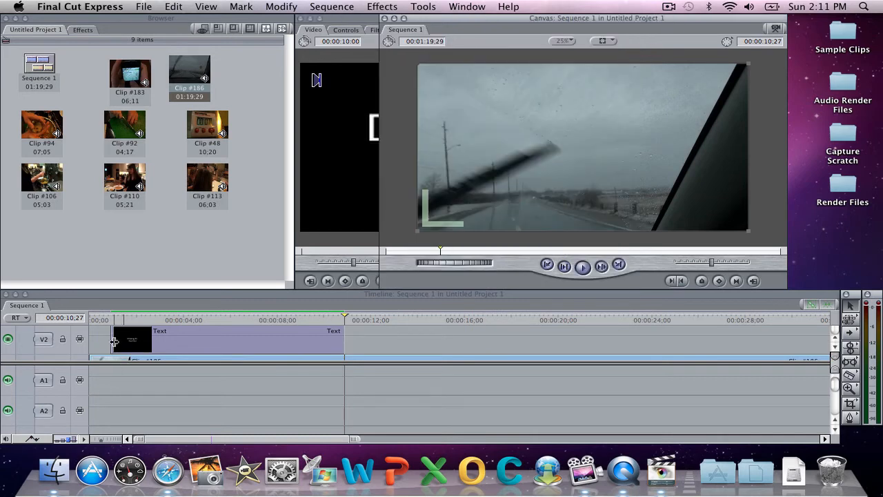
Add a Cross Dissolve transition to both the beginning and the end of the title on V2.
{"action": "right_click", "coordinate": [115, 340]}
{"action": "left_click", "coordinate": [124, 346]}
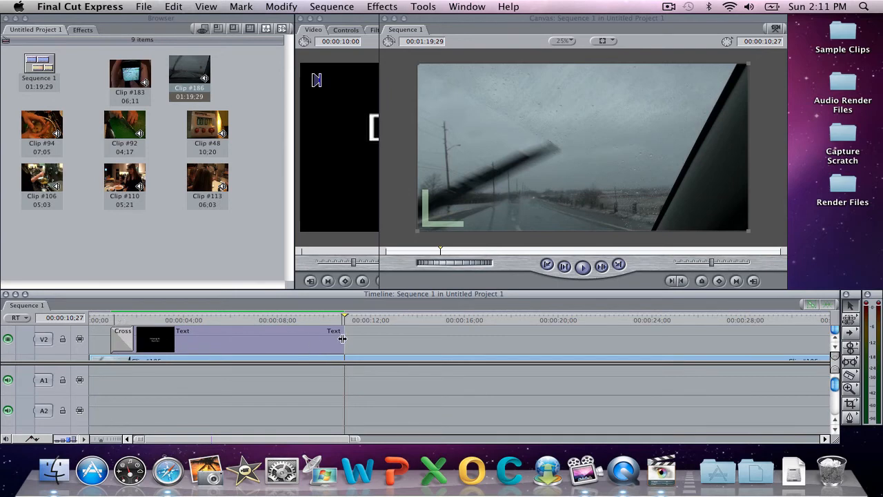
{"action": "right_click", "coordinate": [343, 337]}
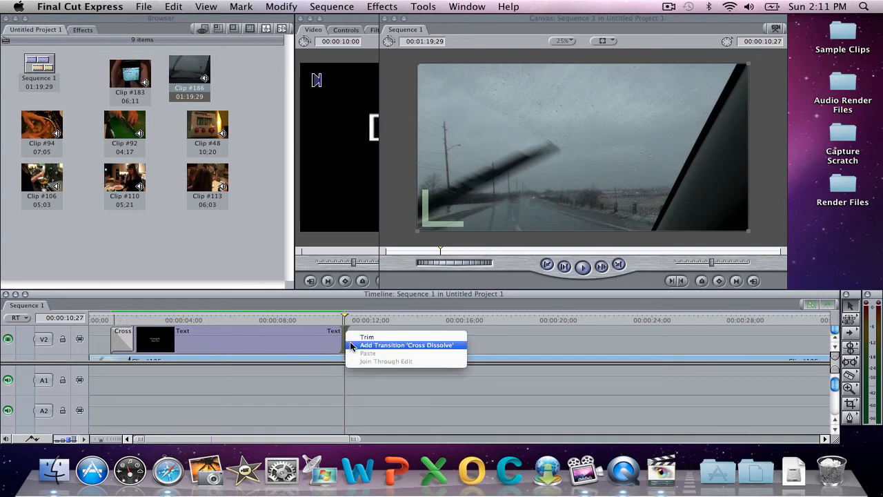
{"action": "left_click", "coordinate": [352, 345]}
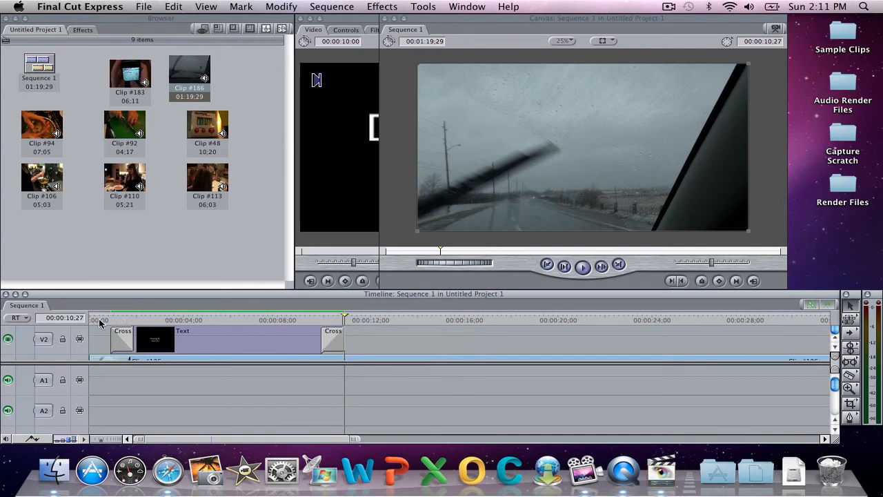
Play the sequence from the start to preview the title fading in over Clip #186.
{"action": "left_click", "coordinate": [91, 316]}
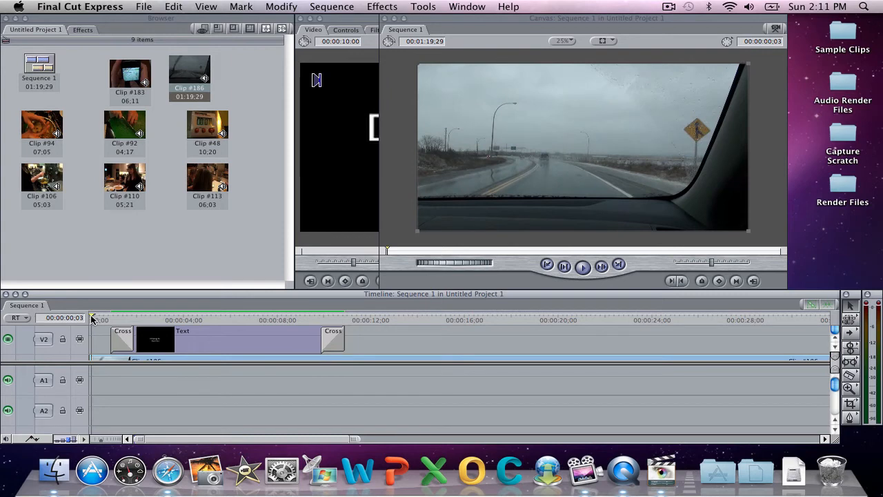
{"action": "key", "text": "space"}
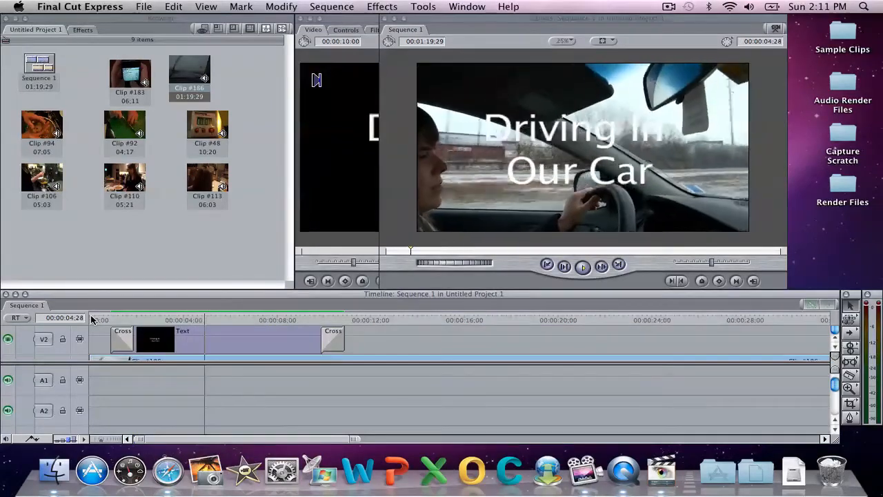
{"action": "key", "text": "space"}
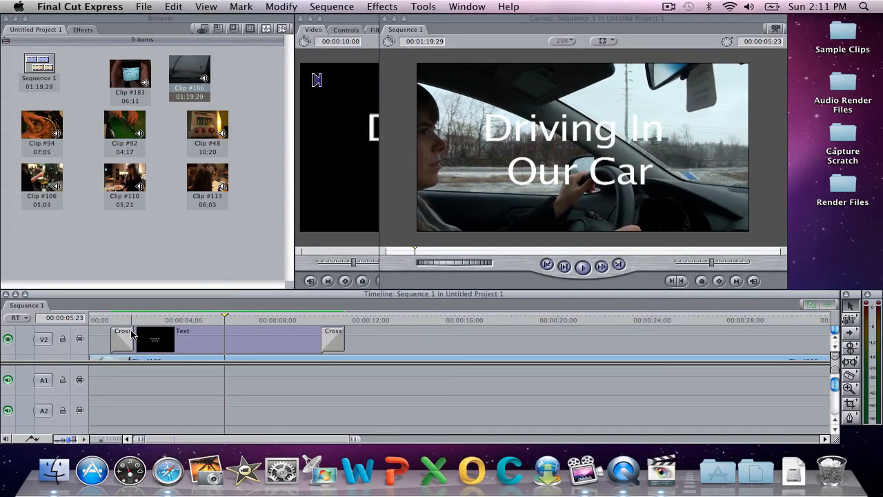
Delete the "Driving In Our Car" title from V2 and return the playhead to the start of the sequence.
{"action": "left_click", "coordinate": [152, 336]}
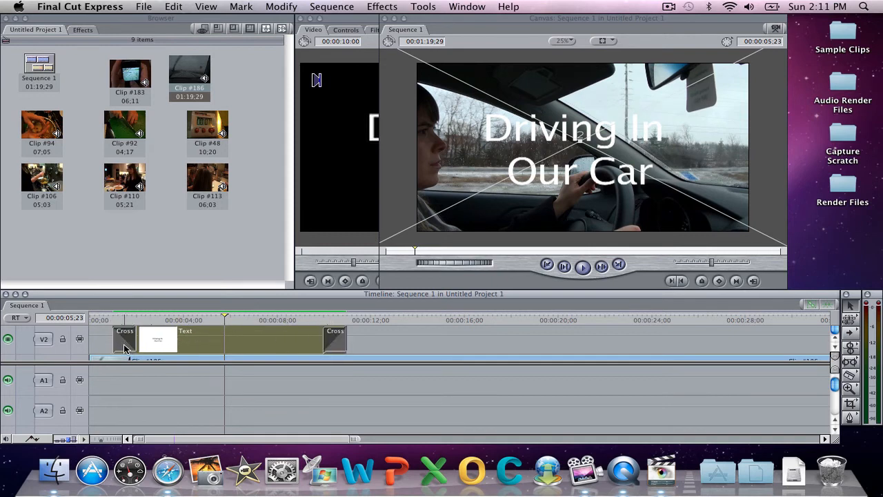
{"action": "key", "text": "Delete"}
{"action": "left_click", "coordinate": [834, 352]}
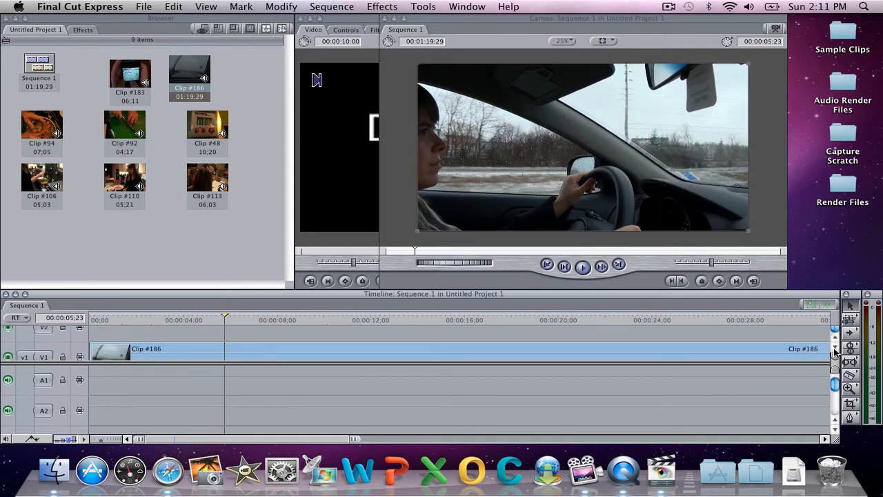
{"action": "left_click_drag", "start_coordinate": [102, 322], "coordinate": [83, 317]}
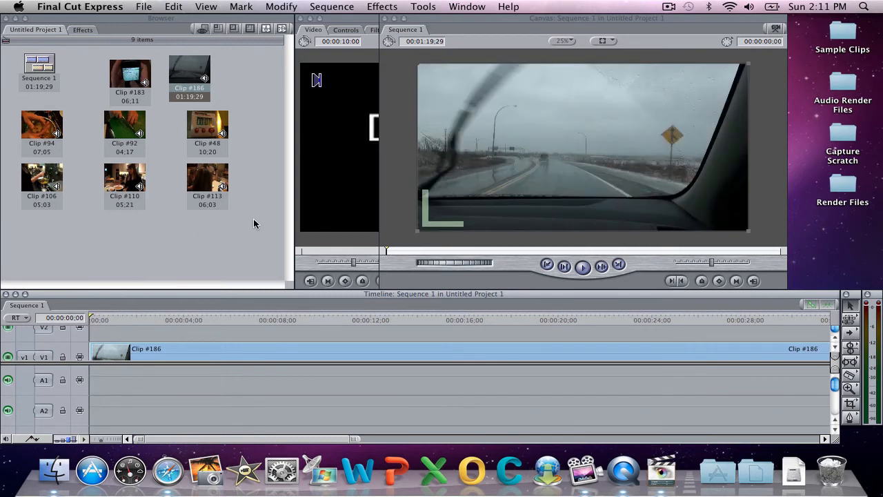
Apply a video filter to Clip #186 on V1 and check the frame at about 2 seconds.
{"action": "left_click", "coordinate": [834, 347]}
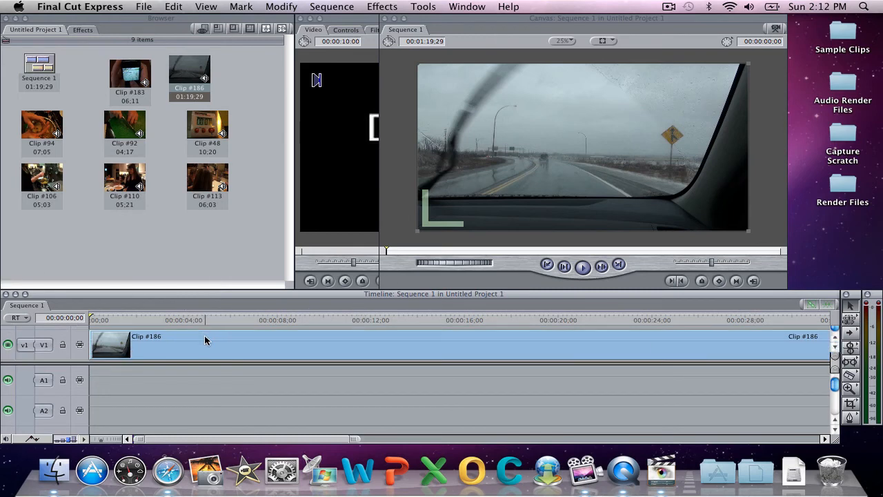
{"action": "left_click", "coordinate": [165, 347]}
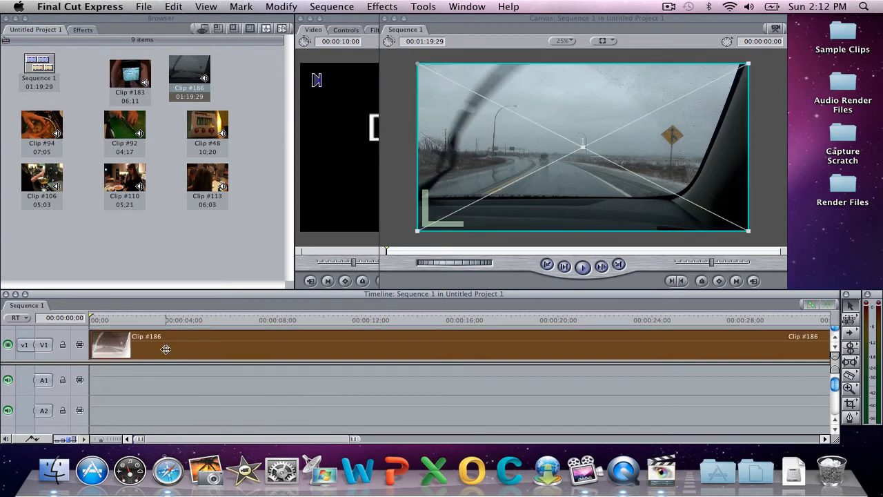
{"action": "left_click", "coordinate": [383, 7]}
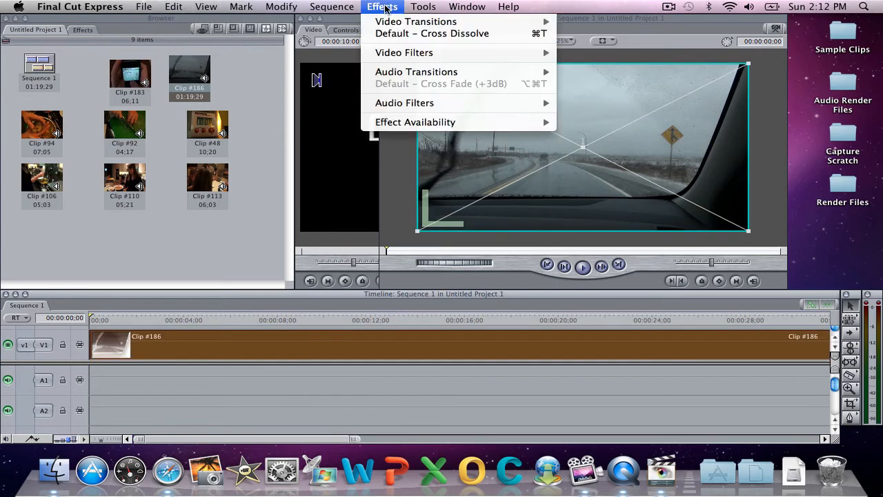
{"action": "mouse_move", "coordinate": [405, 55]}
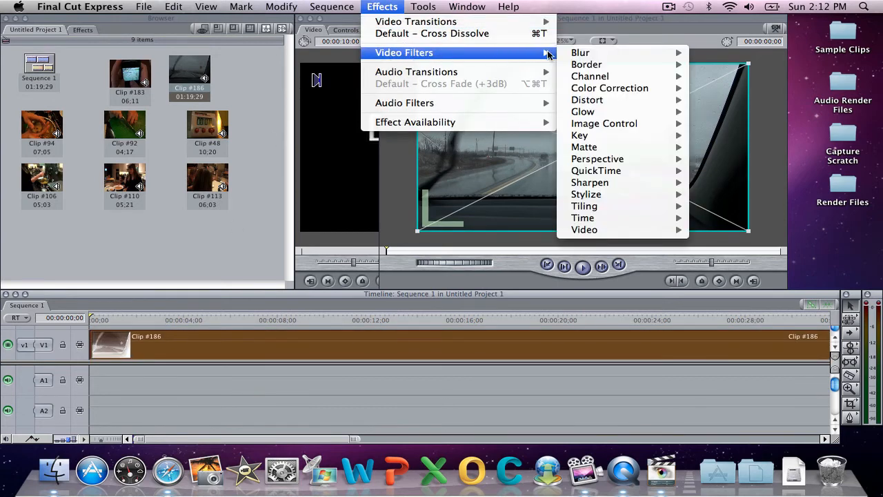
{"action": "mouse_move", "coordinate": [596, 67]}
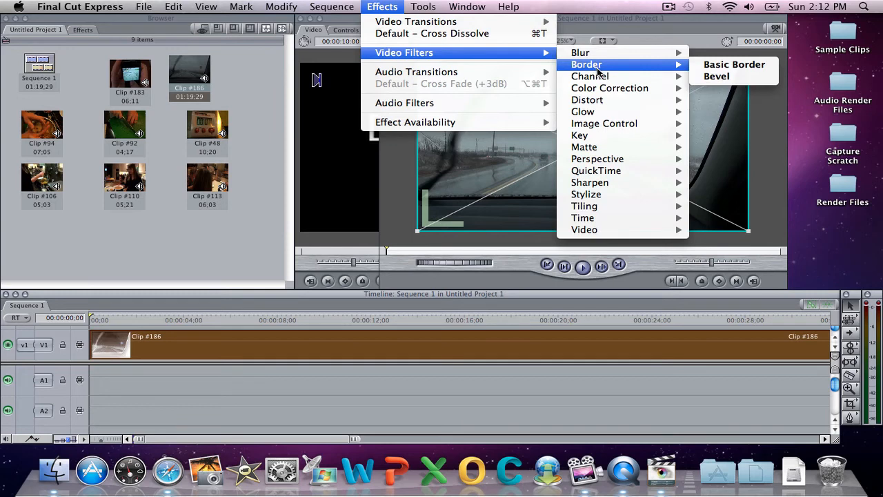
{"action": "mouse_move", "coordinate": [580, 101]}
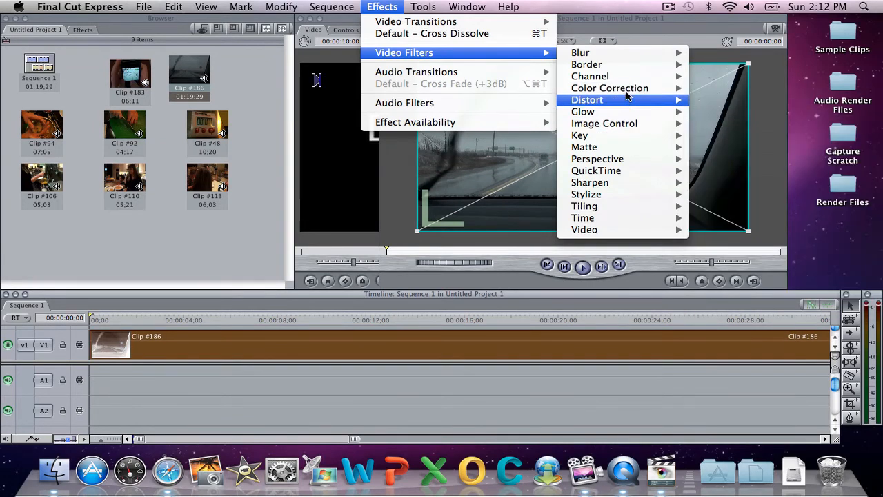
{"action": "left_click", "coordinate": [735, 125]}
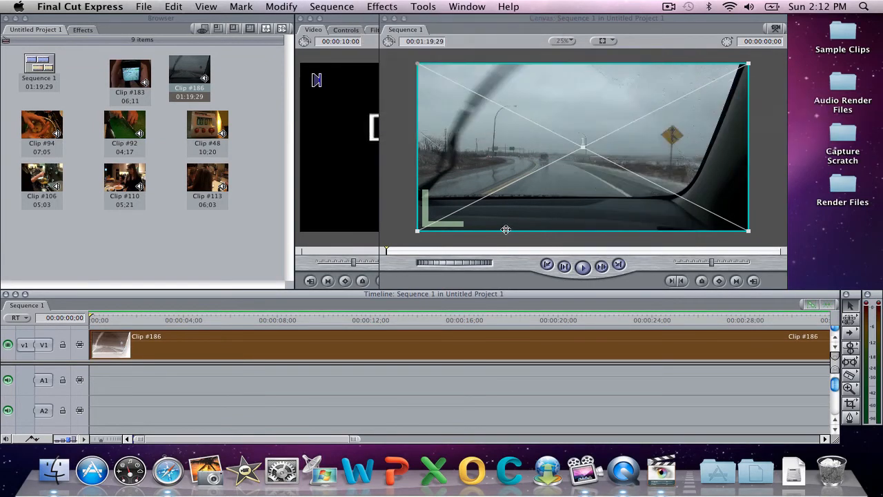
{"action": "left_click", "coordinate": [143, 314]}
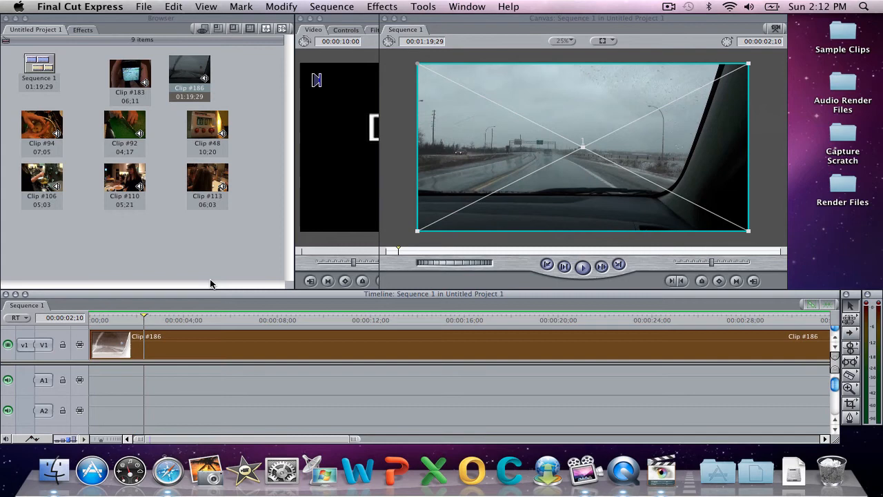
Try the Curl perspective filter on Clip #186, checking the frame at about 5 seconds, and undo it.
{"action": "left_click", "coordinate": [117, 317]}
{"action": "left_click", "coordinate": [382, 6]}
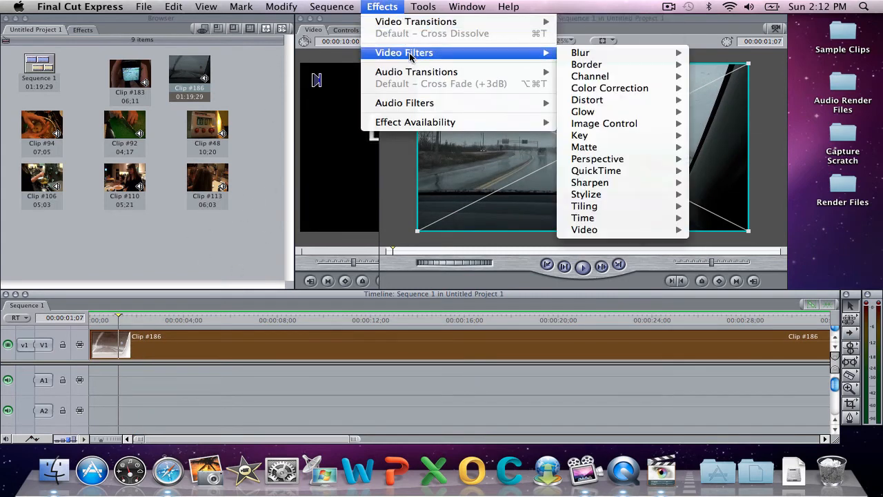
{"action": "mouse_move", "coordinate": [623, 178]}
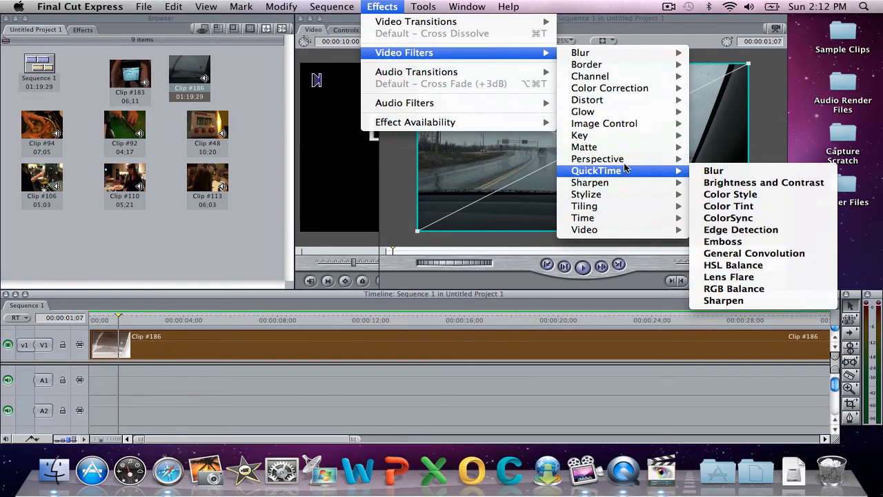
{"action": "mouse_move", "coordinate": [623, 160]}
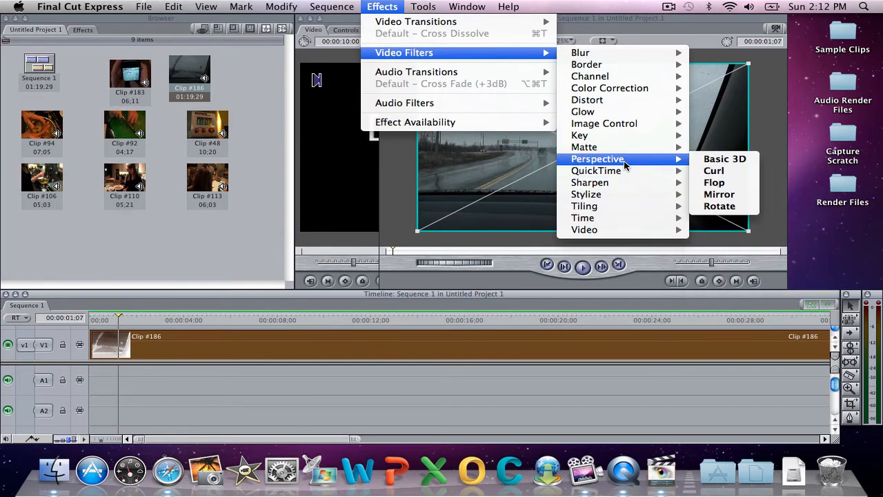
{"action": "left_click", "coordinate": [714, 171]}
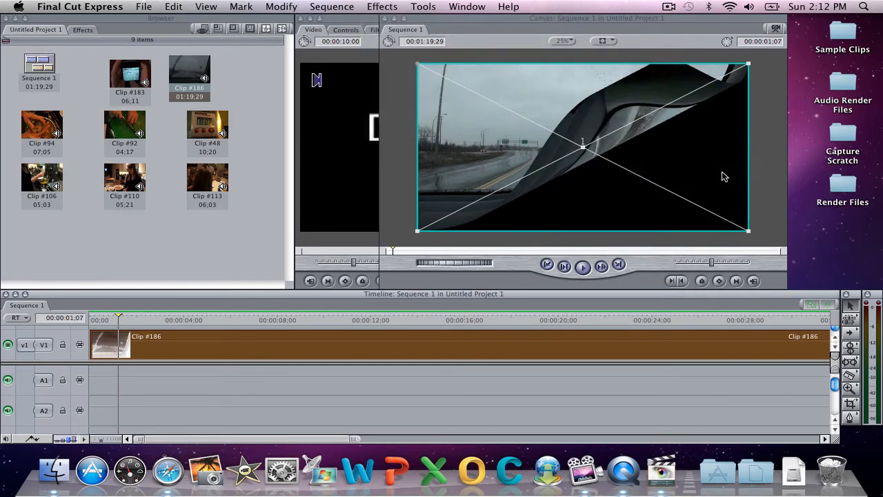
{"action": "left_click", "coordinate": [215, 320]}
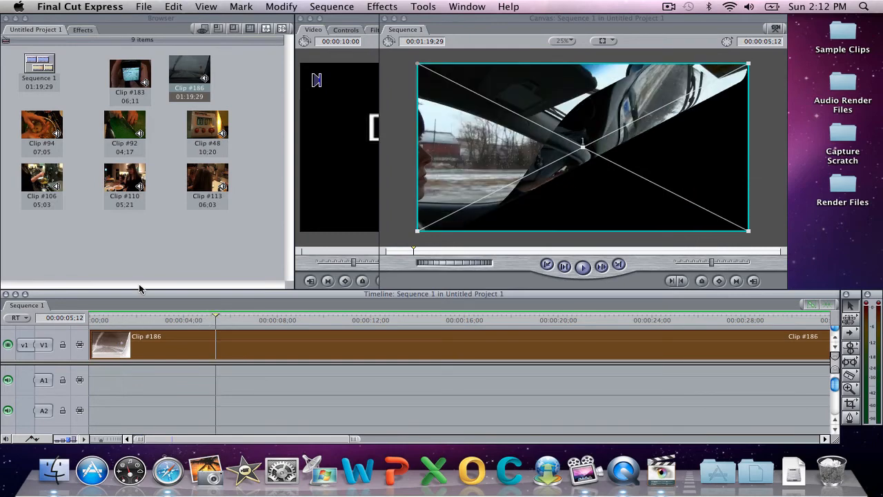
{"action": "left_click", "coordinate": [173, 6]}
{"action": "left_click", "coordinate": [182, 20]}
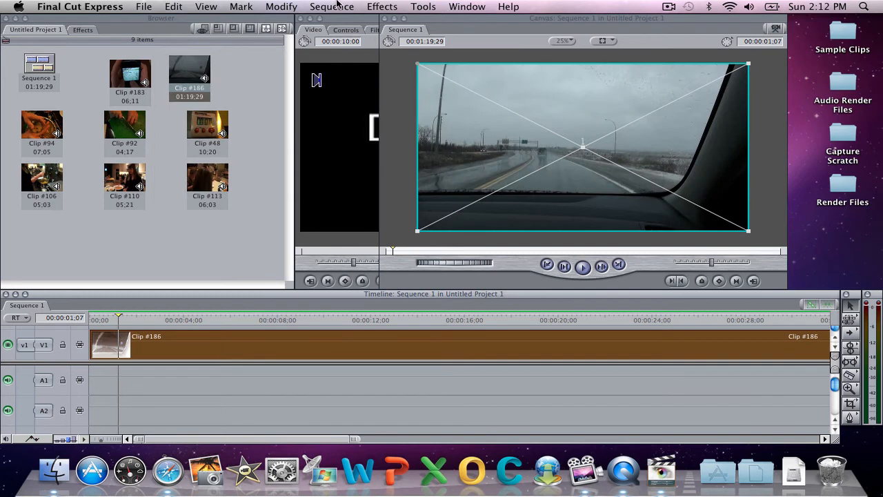
Apply the Sepia image control filter to Clip #186 on V1.
{"action": "left_click", "coordinate": [390, 8]}
{"action": "mouse_move", "coordinate": [419, 53]}
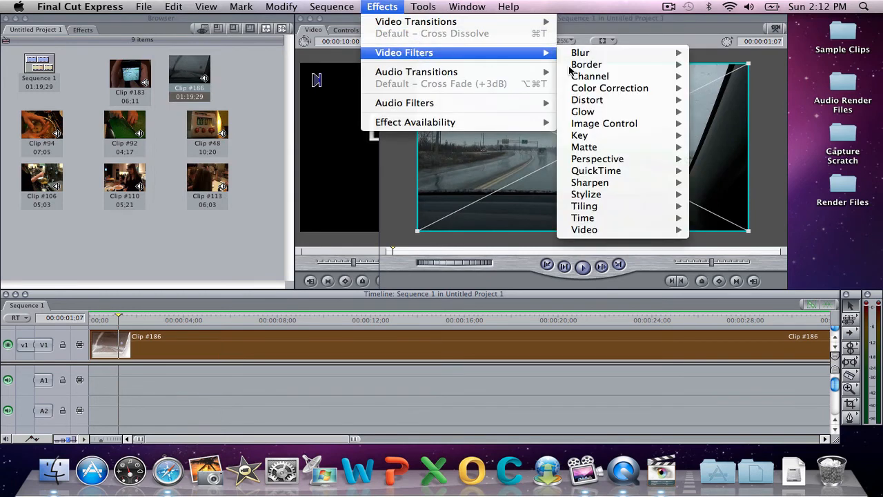
{"action": "mouse_move", "coordinate": [630, 127]}
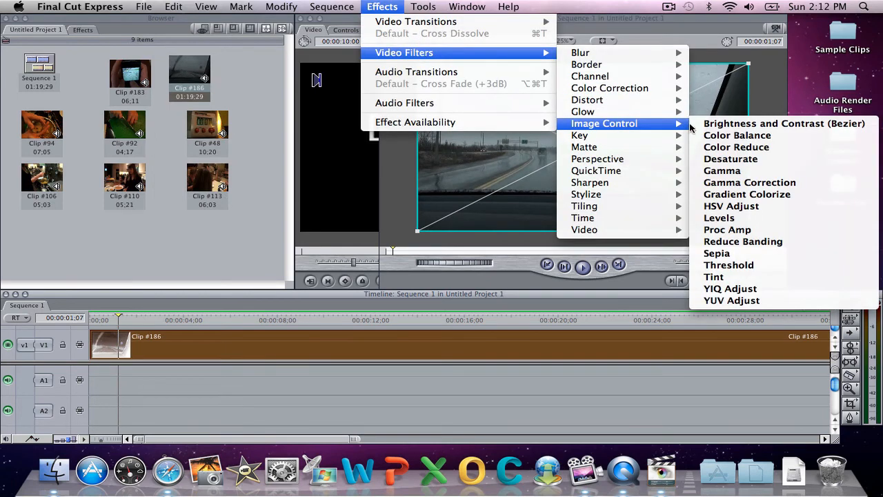
{"action": "left_click", "coordinate": [718, 253]}
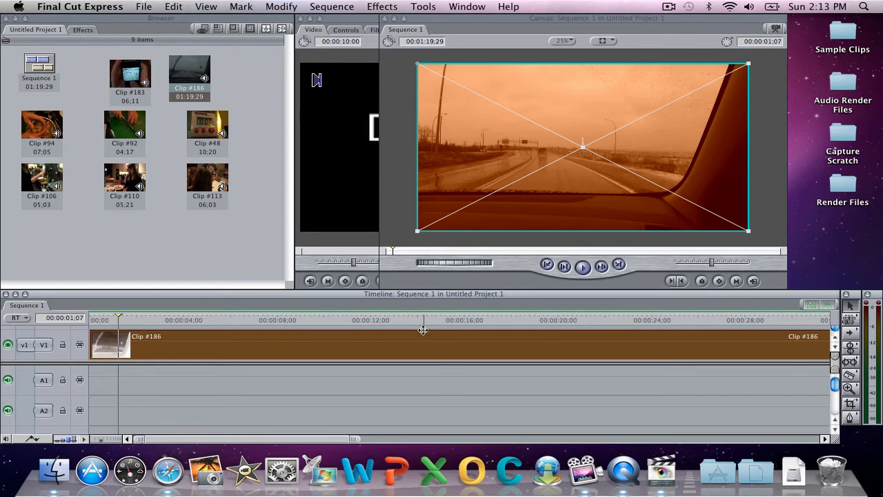
Play the sequence from about 11 seconds to preview the sepia effect, and return the playhead to about 2 seconds.
{"action": "left_click", "coordinate": [343, 318]}
{"action": "key", "text": "space"}
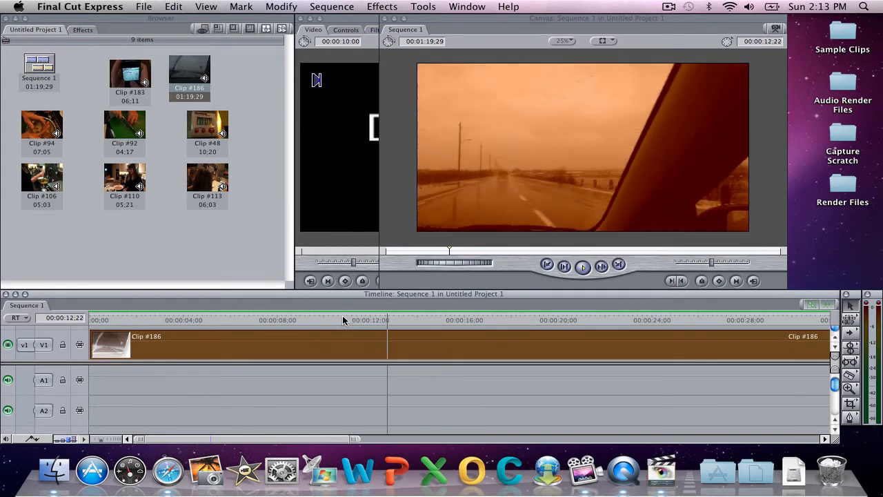
{"action": "key", "text": "space"}
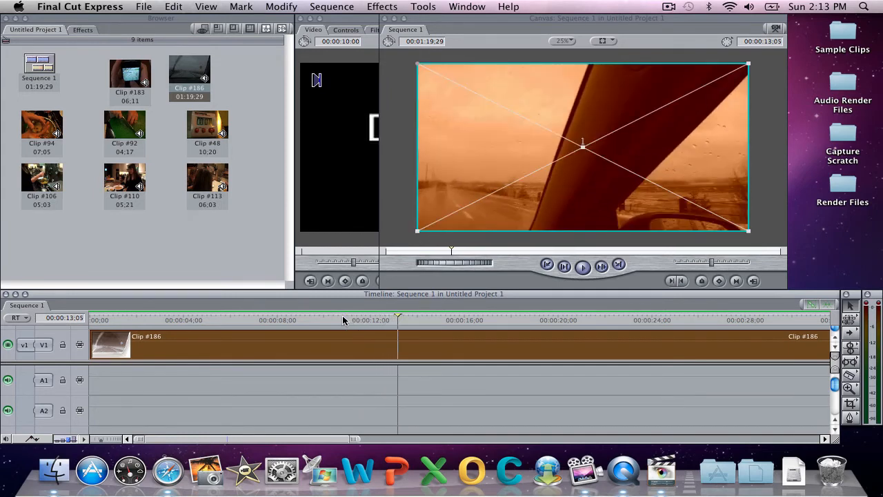
{"action": "left_click", "coordinate": [138, 316]}
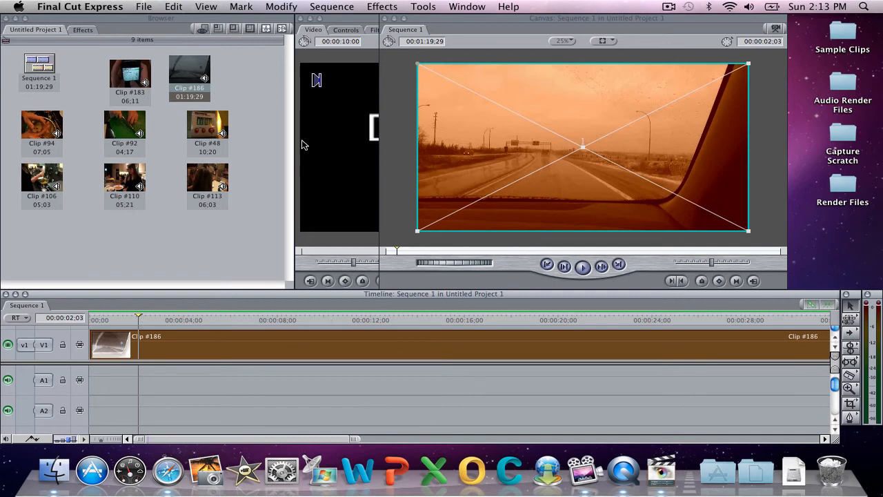
{"action": "left_click", "coordinate": [332, 7]}
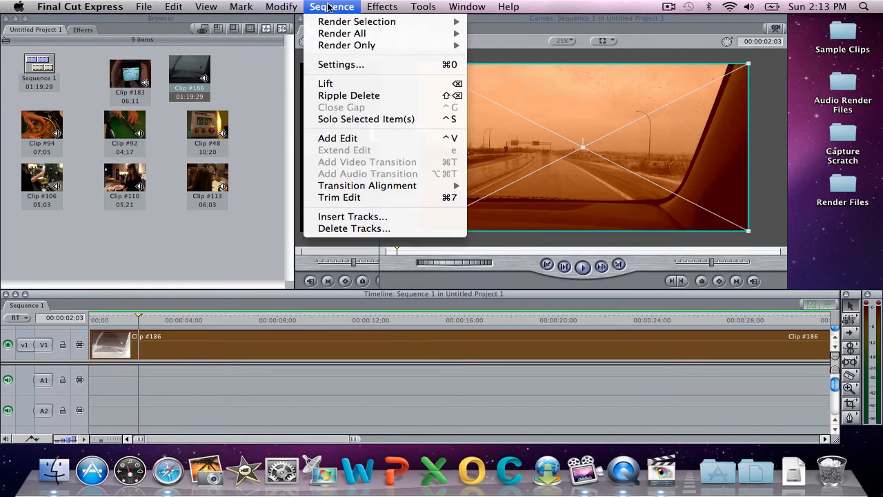
{"action": "mouse_move", "coordinate": [389, 29]}
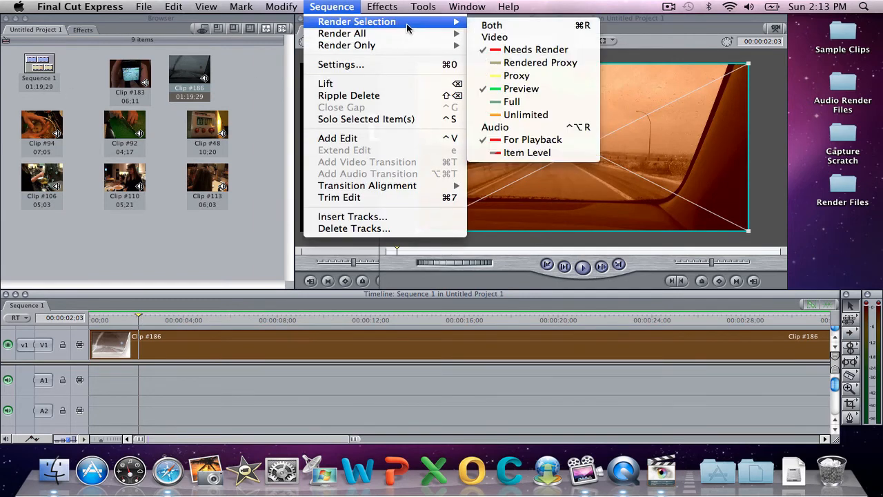
{"action": "left_click", "coordinate": [491, 26]}
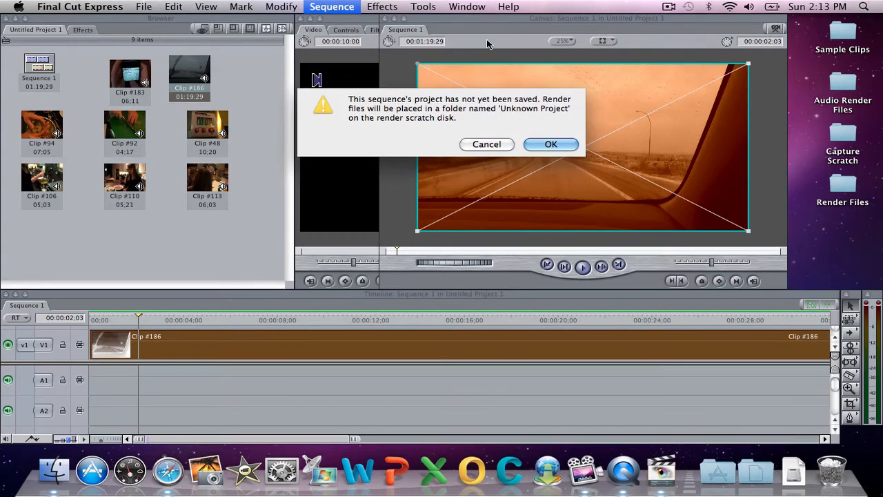
{"action": "left_click", "coordinate": [551, 145]}
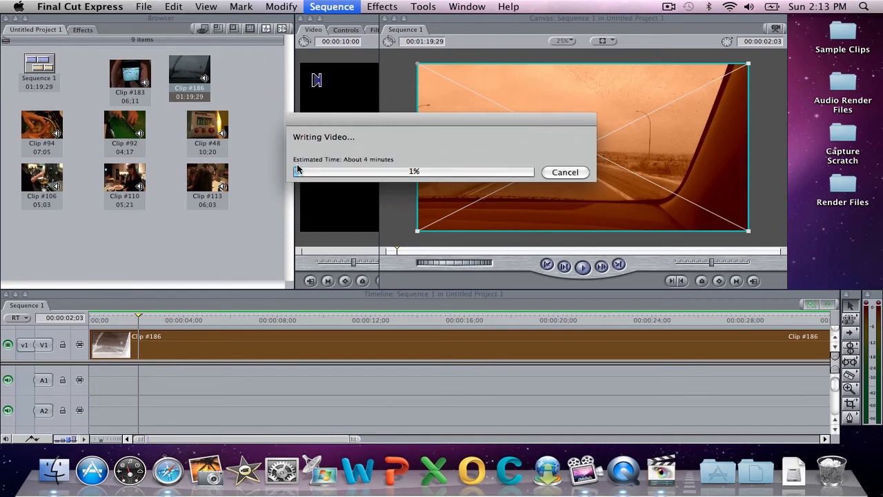
{"action": "left_click", "coordinate": [564, 174]}
Trim the end of Clip #186 on V1 to shorten the clip to 5;12.
{"action": "left_click_drag", "start_coordinate": [353, 439], "coordinate": [689, 438]}
{"action": "left_click_drag", "start_coordinate": [608, 339], "coordinate": [128, 347]}
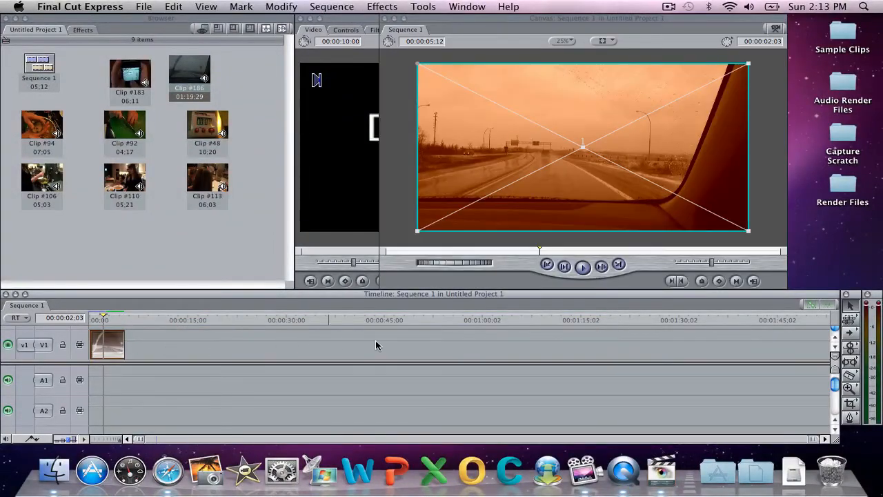
{"action": "mouse_move", "coordinate": [148, 440]}
{"action": "left_mouse_down"}
{"action": "mouse_move", "coordinate": [391, 433]}
{"action": "mouse_move", "coordinate": [136, 450]}
{"action": "left_mouse_up"}
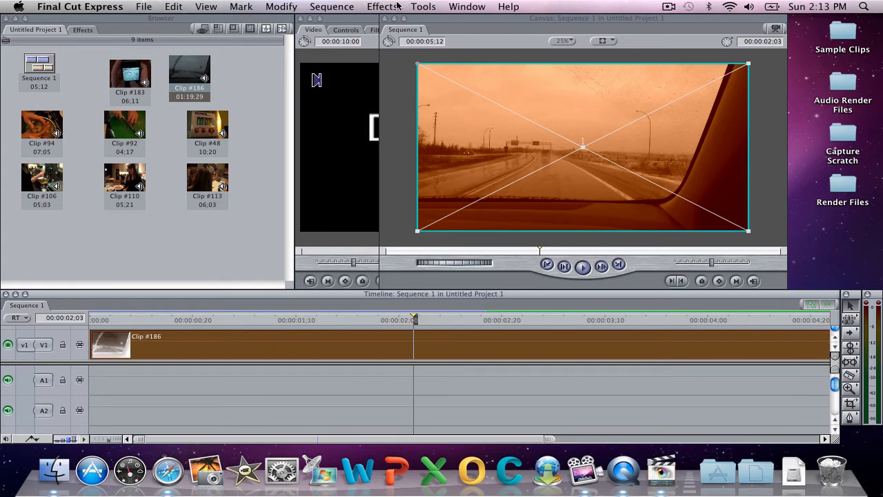
Render both video and audio for the selected Clip #186.
{"action": "left_click", "coordinate": [324, 7]}
{"action": "mouse_move", "coordinate": [338, 22]}
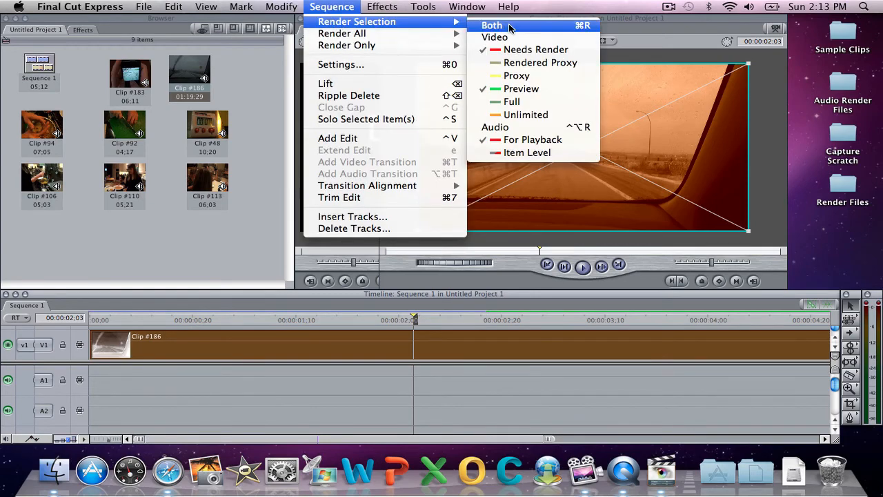
{"action": "left_click", "coordinate": [508, 27]}
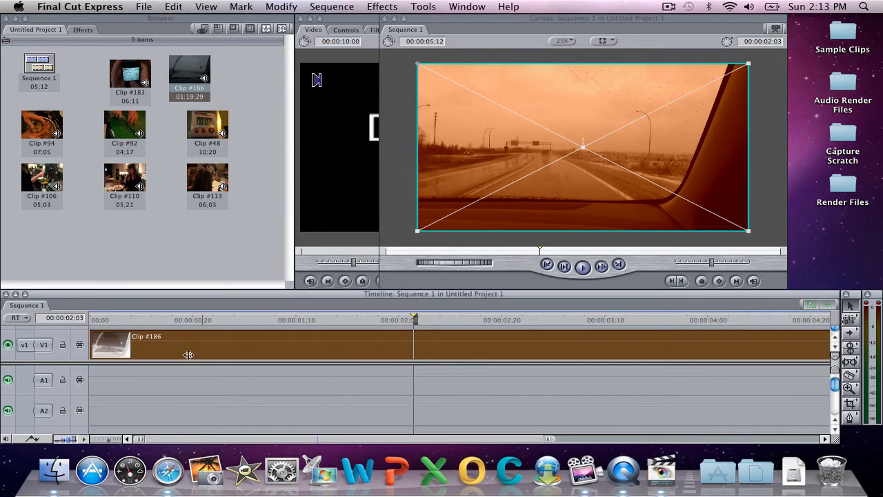
Play the rendered sepia clip from the start of the sequence up to about 3 seconds.
{"action": "left_click", "coordinate": [94, 318]}
{"action": "key", "text": "space"}
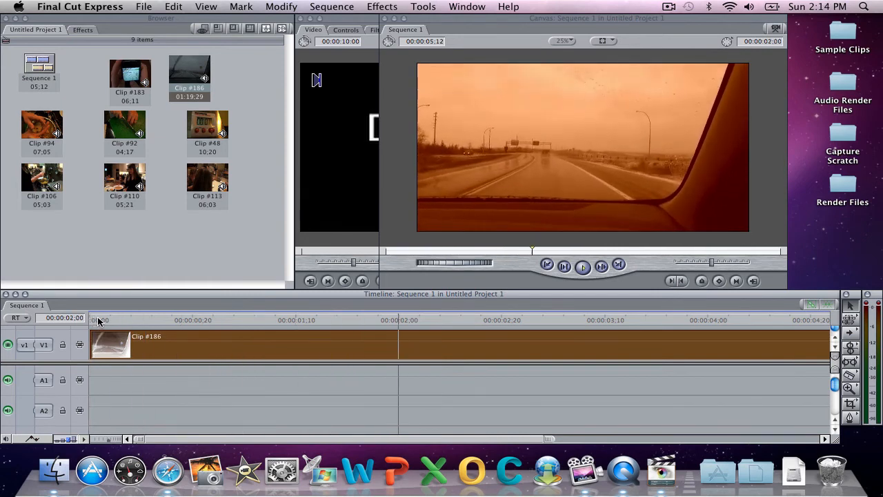
{"action": "key", "text": "space"}
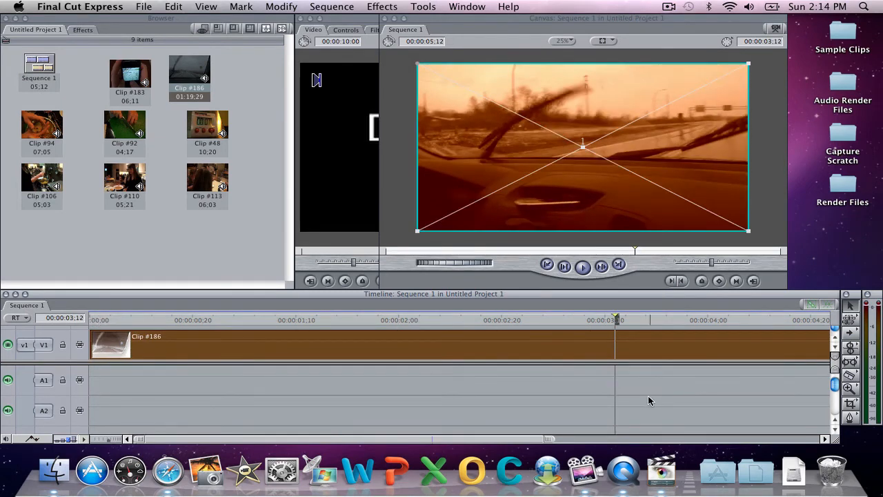
Trim the end of Clip #186 back to 3;12 and shift the clip to start at about 1 second on V1.
{"action": "left_click_drag", "start_coordinate": [549, 438], "coordinate": [669, 438]}
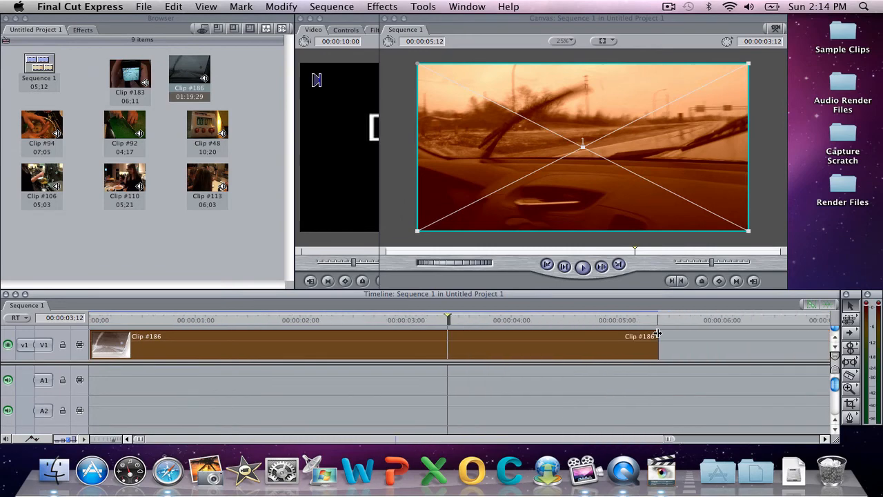
{"action": "left_click_drag", "start_coordinate": [657, 334], "coordinate": [446, 346]}
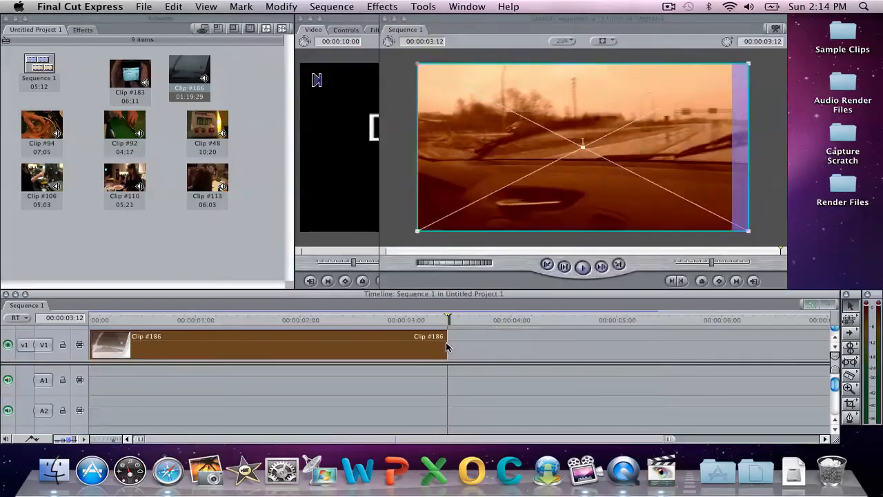
{"action": "left_click_drag", "start_coordinate": [172, 342], "coordinate": [284, 343]}
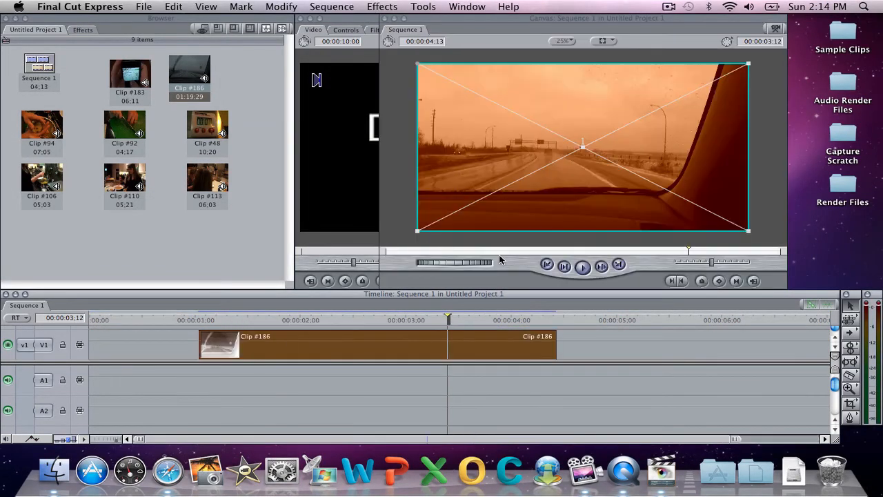
Place the "Driving In Our Car" title at the start of V1 over Clip #186 and trim its end to 5;17.
{"action": "left_click", "coordinate": [355, 238]}
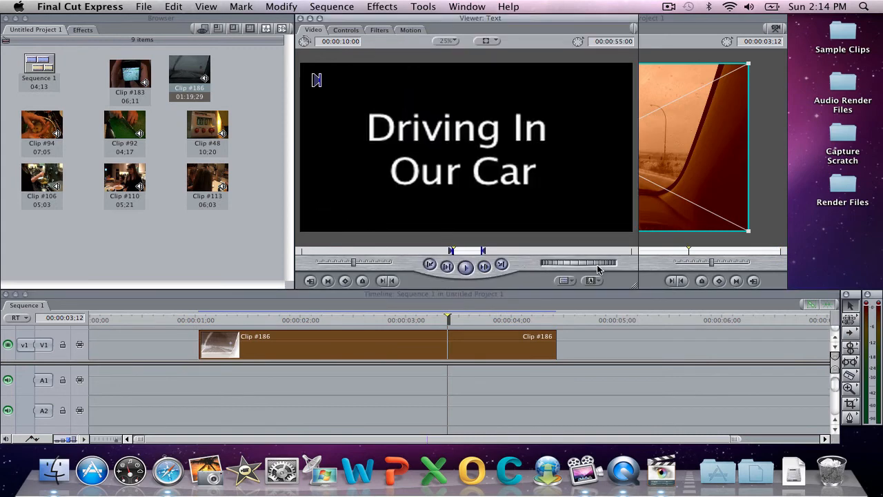
{"action": "left_click_drag", "start_coordinate": [407, 118], "coordinate": [100, 330]}
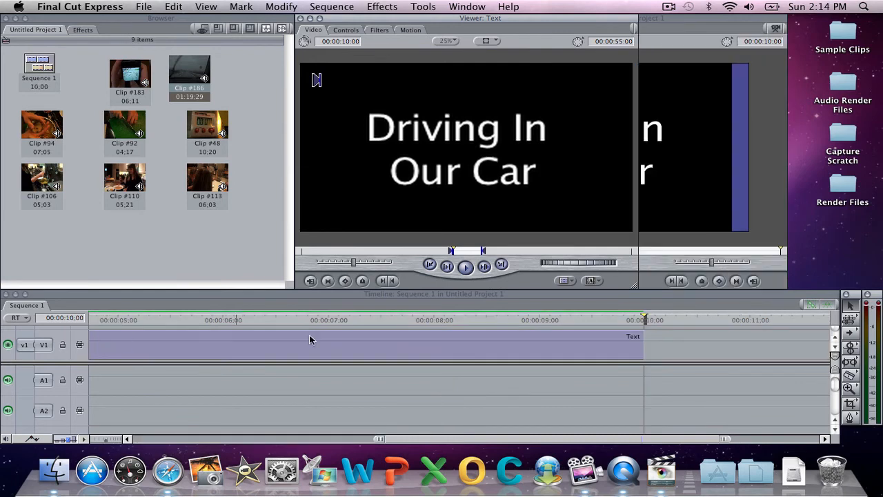
{"action": "left_click_drag", "start_coordinate": [640, 338], "coordinate": [176, 341]}
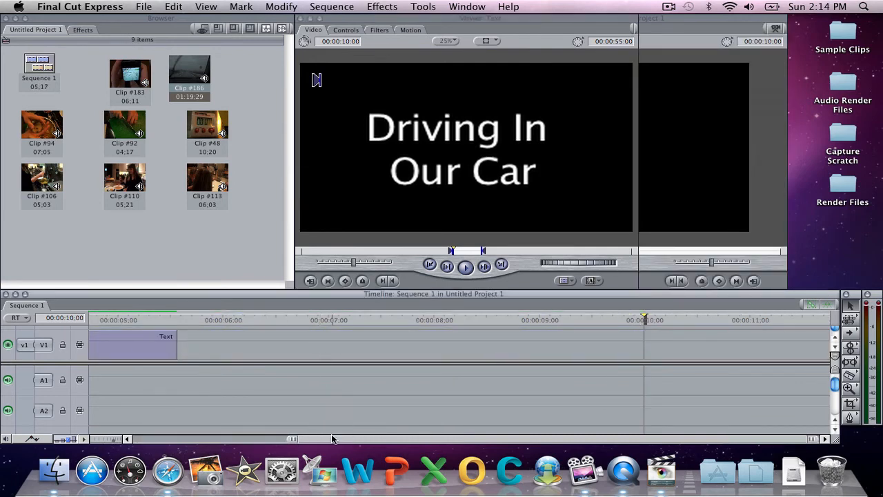
{"action": "left_click_drag", "start_coordinate": [299, 438], "coordinate": [86, 409]}
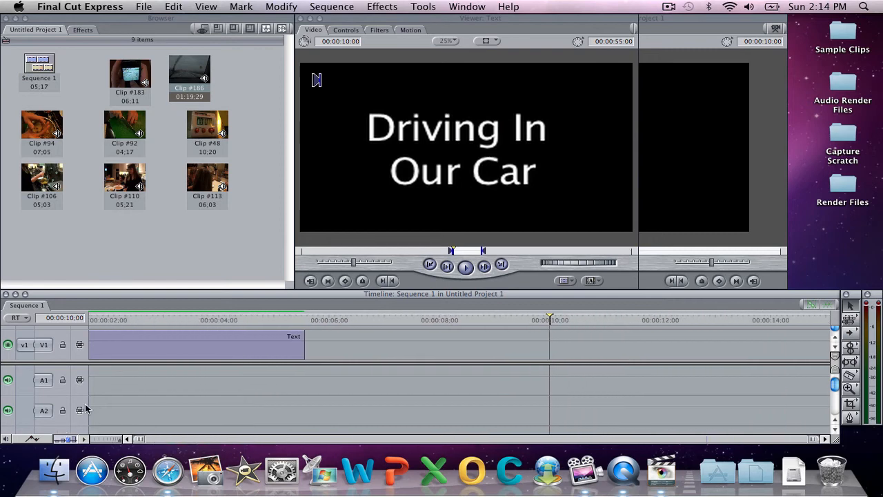
{"action": "left_click_drag", "start_coordinate": [220, 440], "coordinate": [175, 442]}
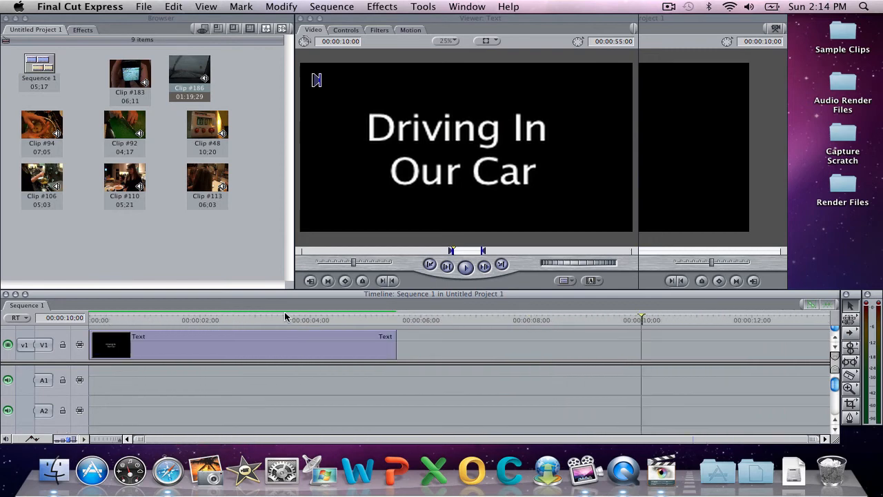
Play the sequence from the start to preview the "Driving In Our Car" title on V1.
{"action": "left_click", "coordinate": [127, 318]}
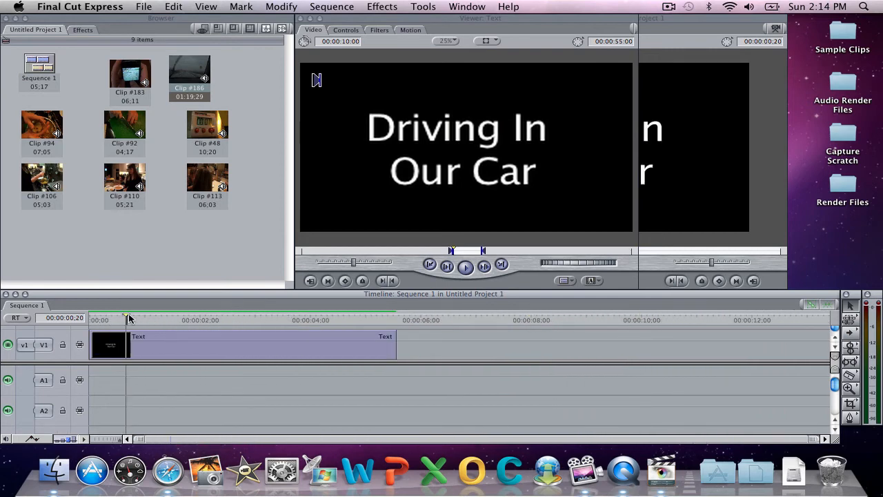
{"action": "left_click", "coordinate": [141, 319]}
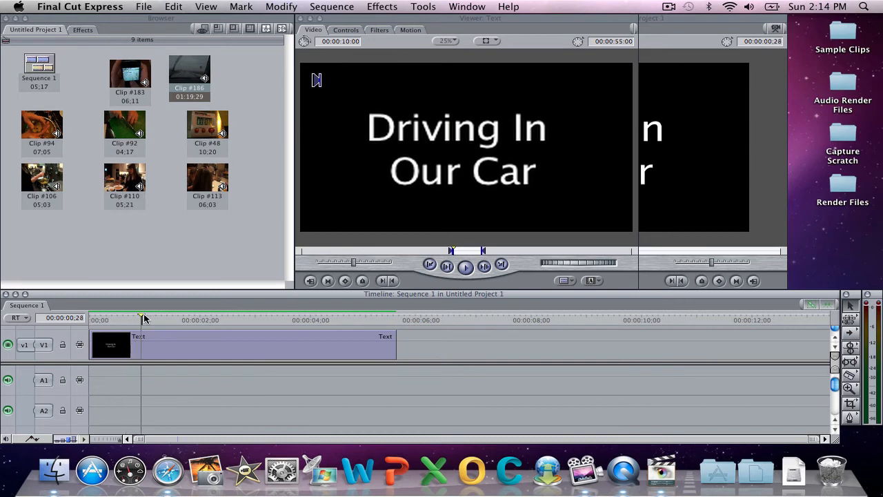
{"action": "left_click", "coordinate": [100, 318]}
{"action": "key", "text": "space"}
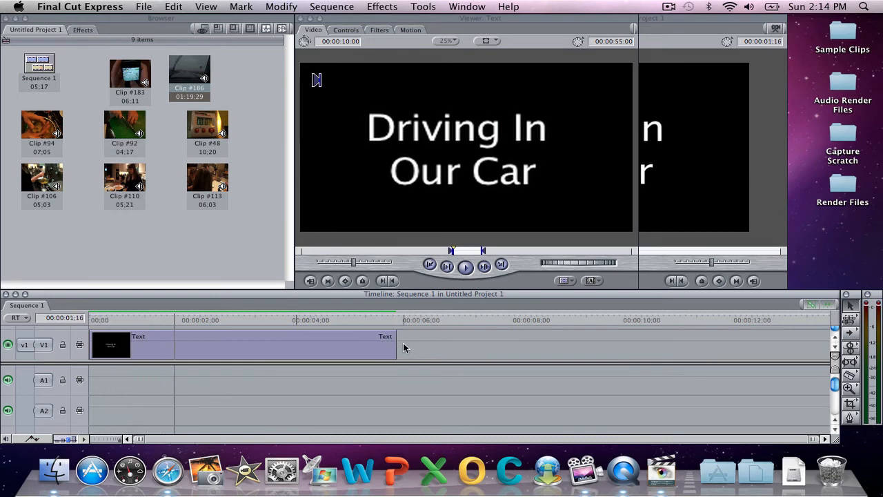
Shorten the title on V1 to about 2.5 seconds and place Clip #110 directly after it.
{"action": "left_click_drag", "start_coordinate": [400, 349], "coordinate": [222, 345]}
{"action": "left_click_drag", "start_coordinate": [121, 178], "coordinate": [231, 352]}
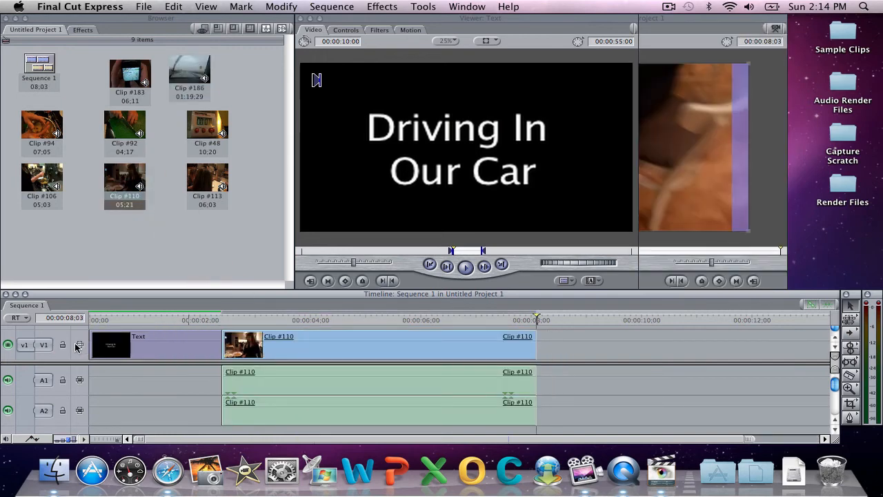
Delete the audio of Clip #110 from tracks A1 and A2 while V1 is locked, and unlock V1.
{"action": "left_click", "coordinate": [62, 345]}
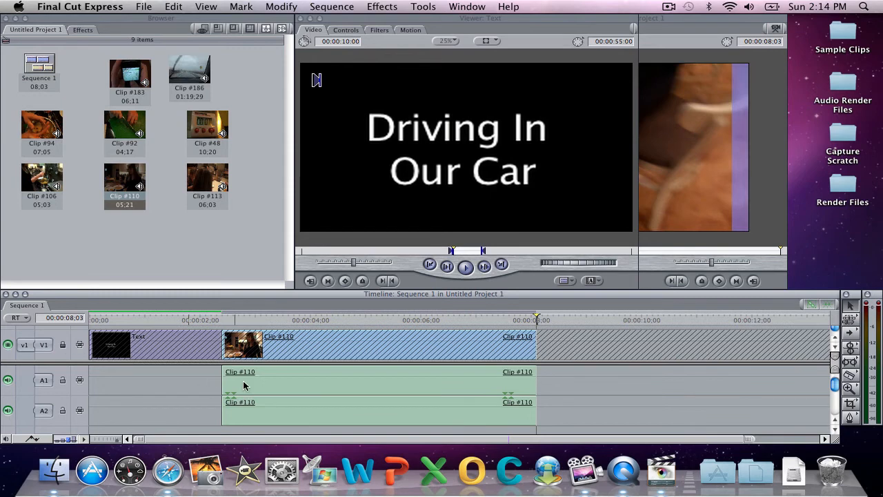
{"action": "left_click", "coordinate": [266, 390]}
{"action": "key", "text": "Delete"}
{"action": "left_click", "coordinate": [64, 345]}
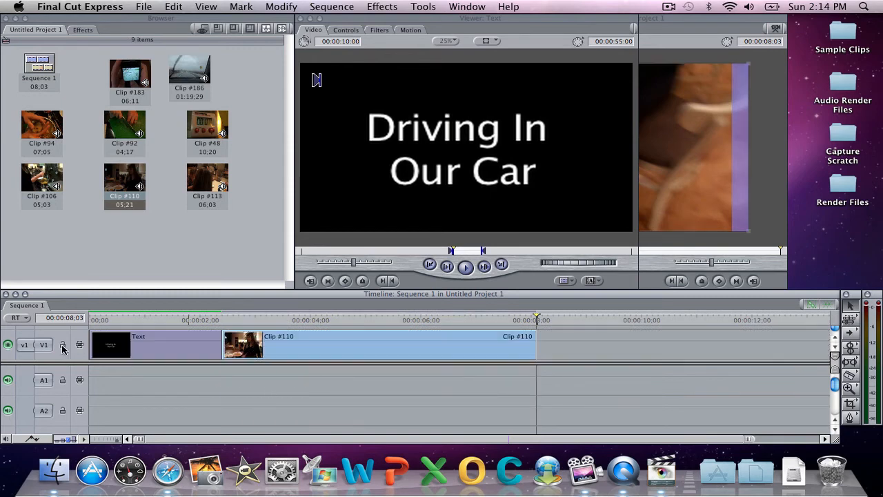
Add a Cross Dissolve at the cut between the title and Clip #110, and show the frame at 4;00 in the Canvas.
{"action": "right_click", "coordinate": [223, 347]}
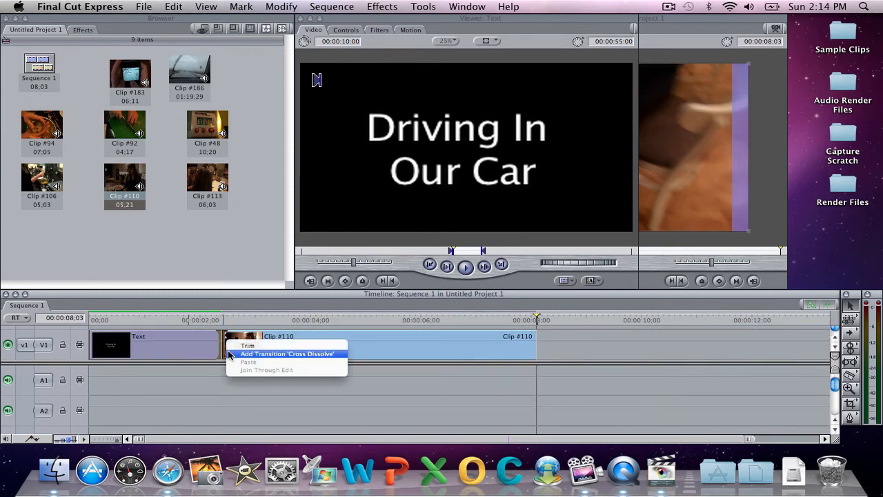
{"action": "left_click", "coordinate": [229, 354]}
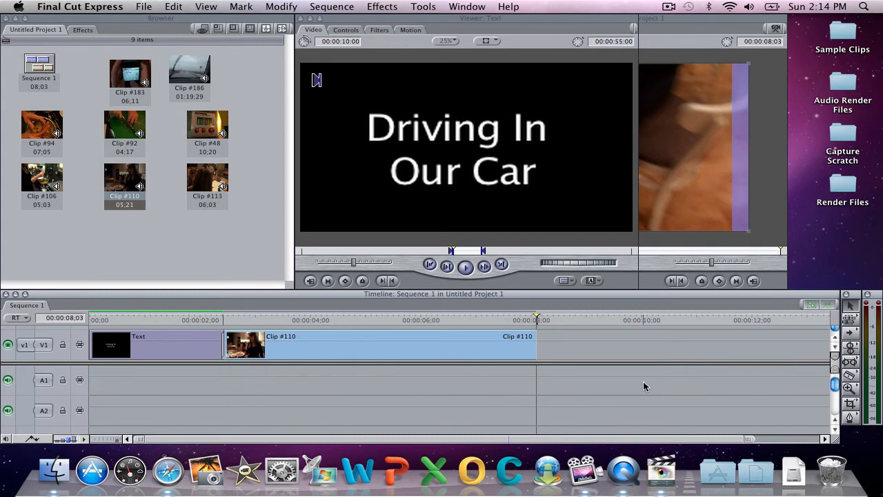
{"action": "left_click", "coordinate": [120, 320]}
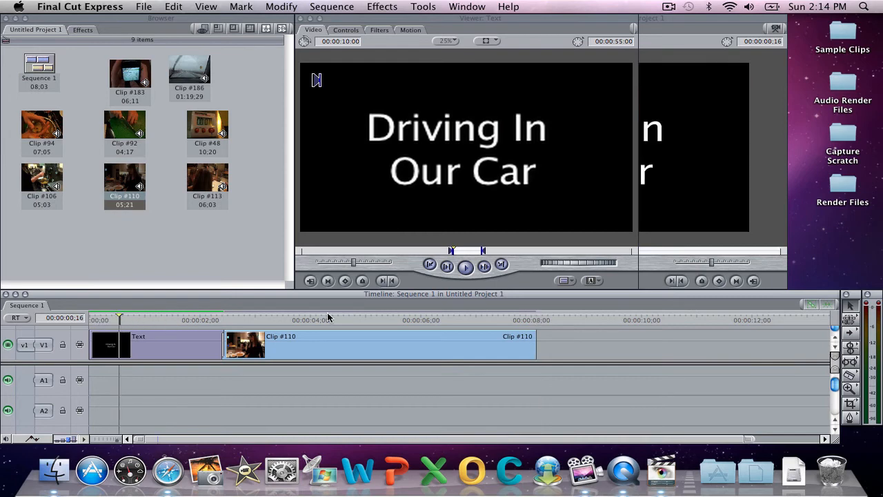
{"action": "left_click", "coordinate": [310, 319]}
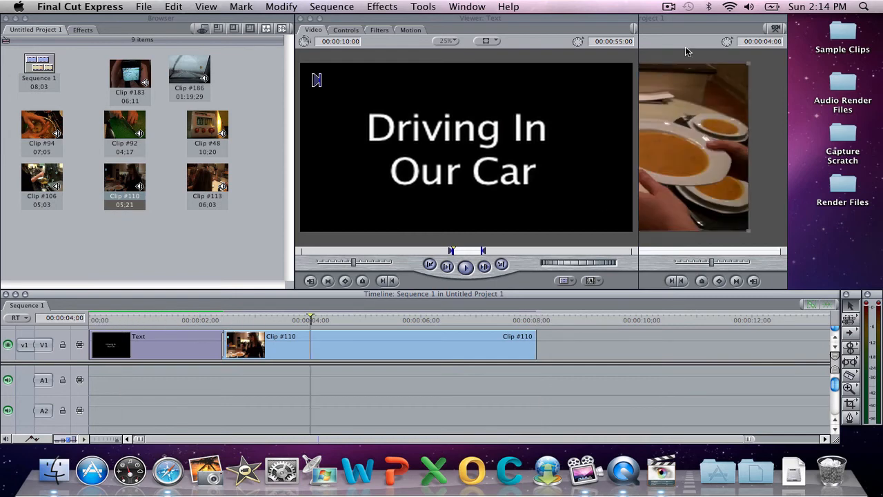
{"action": "left_click", "coordinate": [681, 21]}
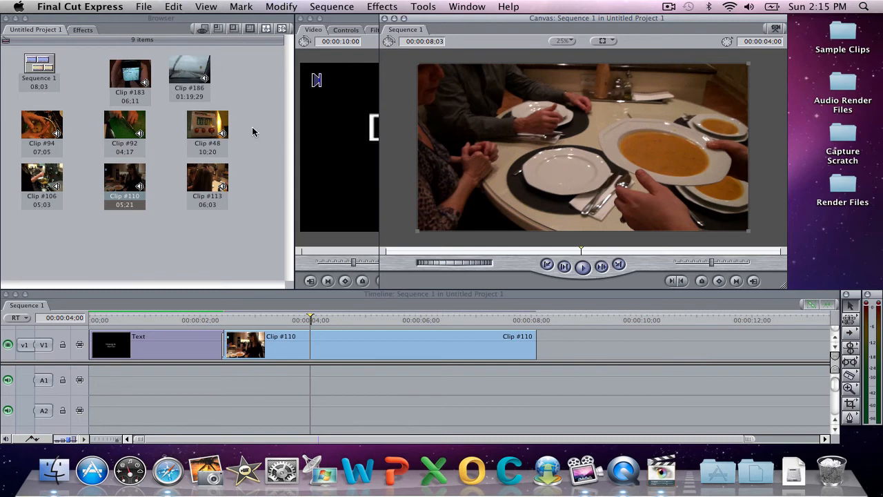
Start a QuickTime Conversion export of Sequence 1, named "Example Video 1" with the Desktop as its destination.
{"action": "left_click", "coordinate": [141, 6]}
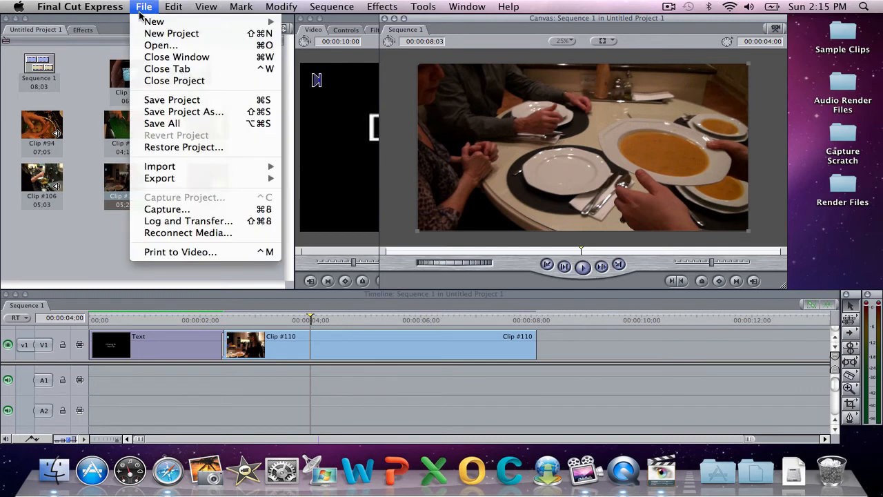
{"action": "mouse_move", "coordinate": [182, 172]}
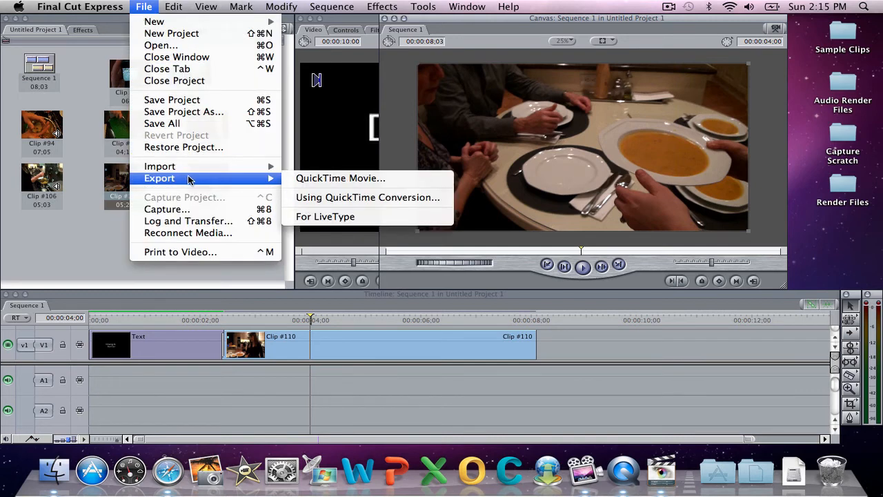
{"action": "left_click", "coordinate": [313, 198]}
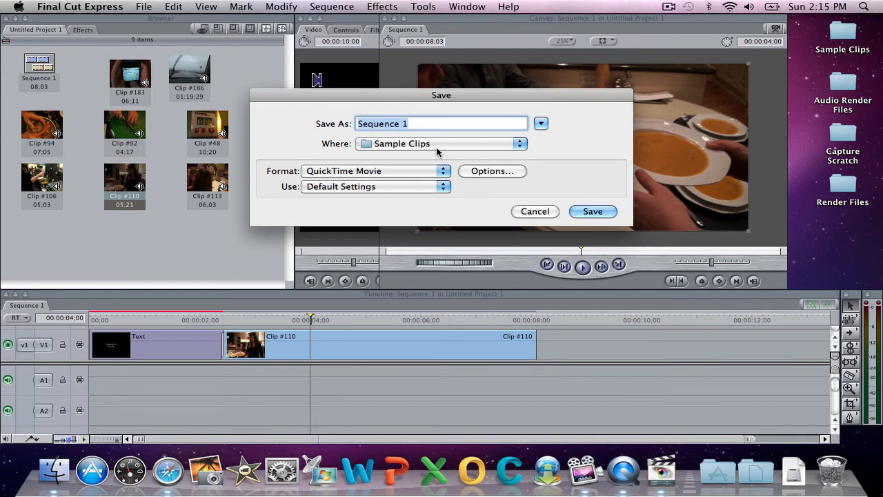
{"action": "type", "text": "Example Video"}
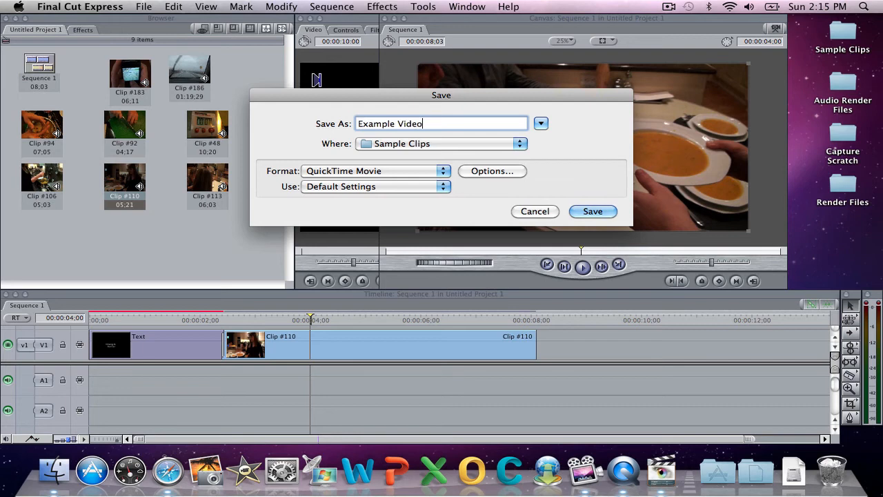
{"action": "type", "text": " 1"}
{"action": "left_click", "coordinate": [433, 142]}
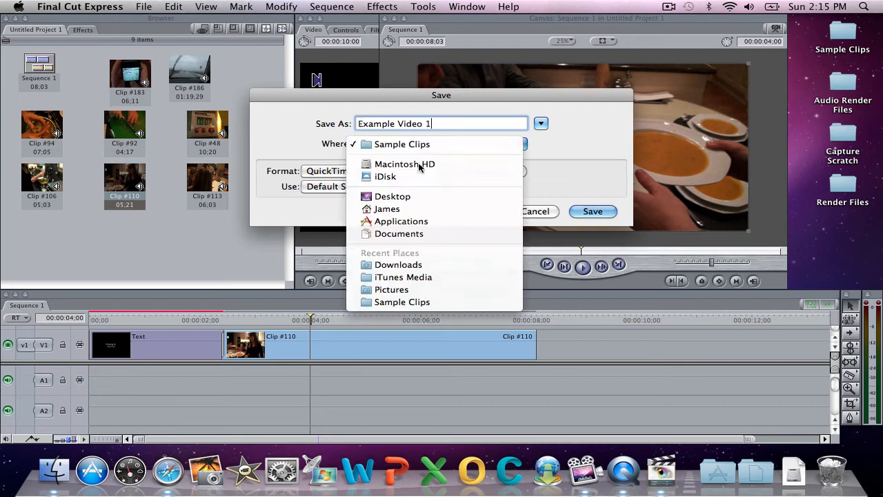
{"action": "left_click", "coordinate": [416, 196]}
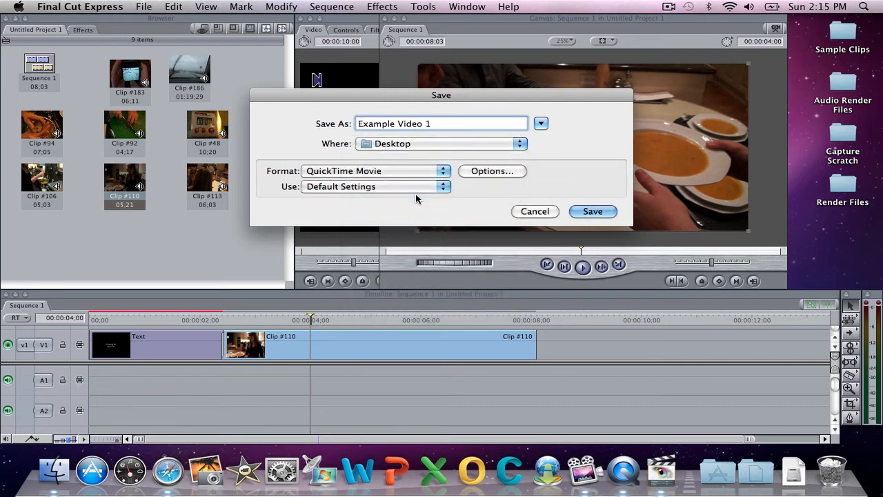
Configure the export's H.264 video compression with a key frame every 30 frames and the data rate restricted to 1800 kbits/sec.
{"action": "left_click", "coordinate": [474, 172]}
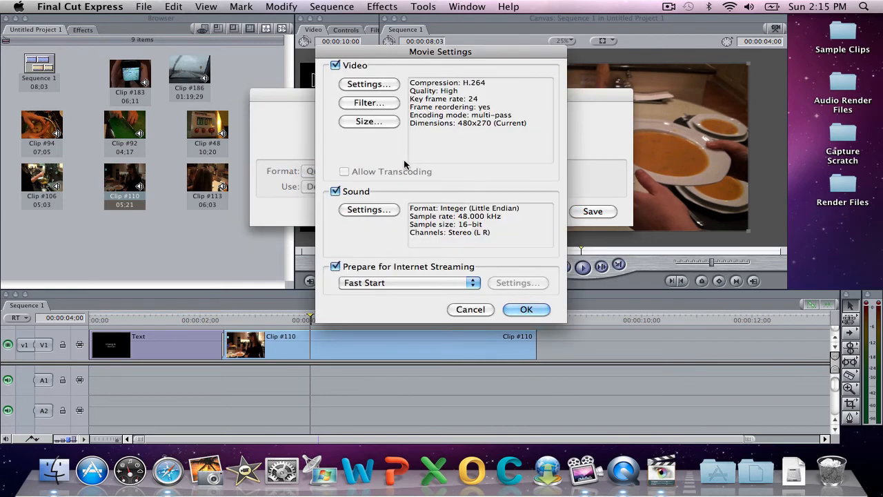
{"action": "left_click", "coordinate": [382, 85]}
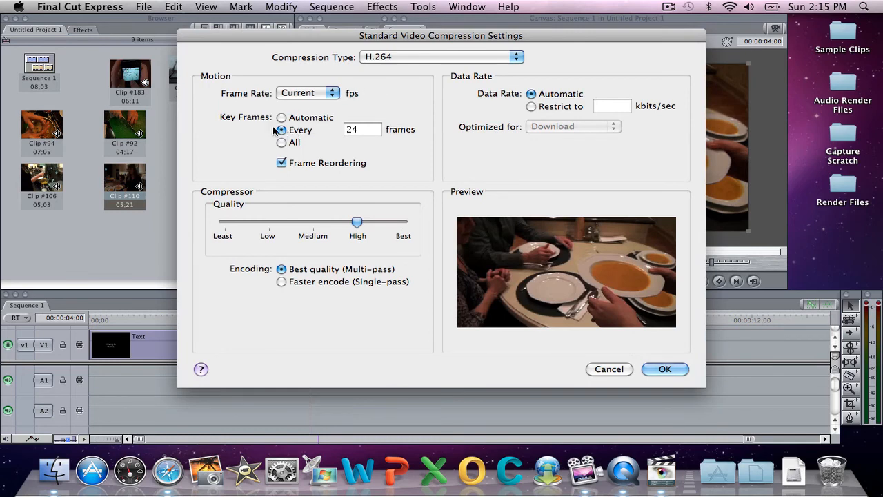
{"action": "double_click", "coordinate": [353, 131]}
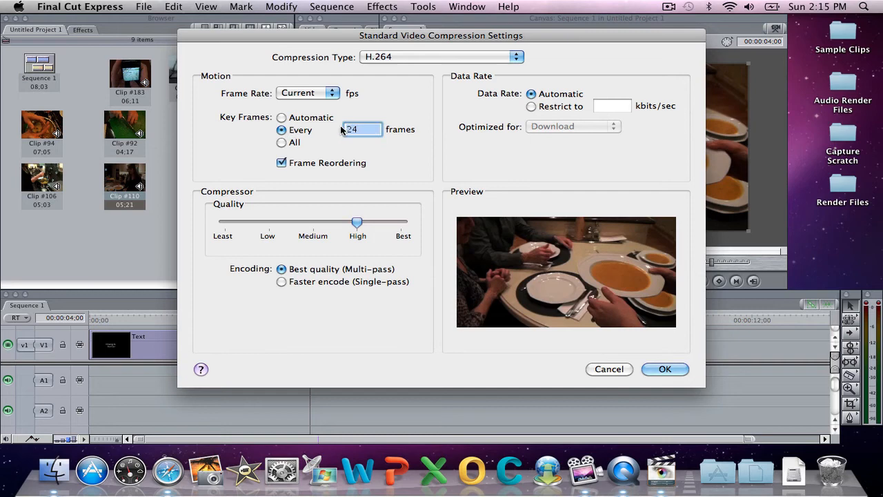
{"action": "type", "text": "30"}
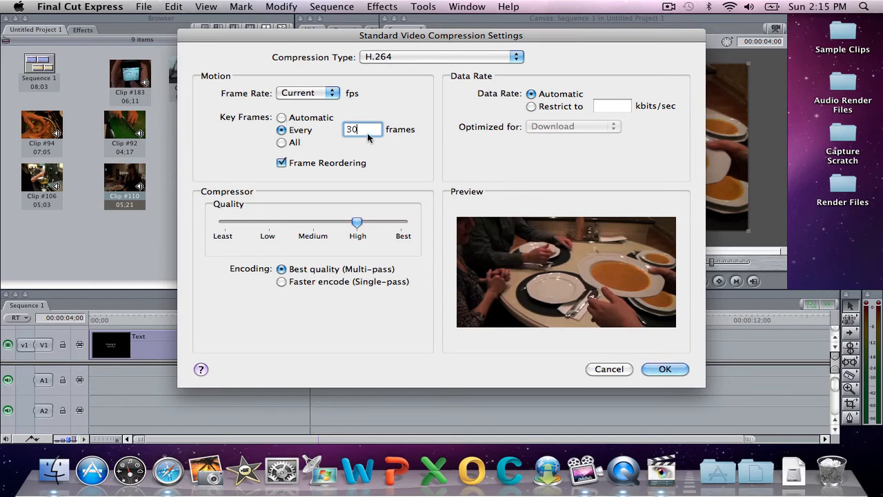
{"action": "left_click_drag", "start_coordinate": [357, 222], "coordinate": [416, 230]}
{"action": "left_click", "coordinate": [529, 106]}
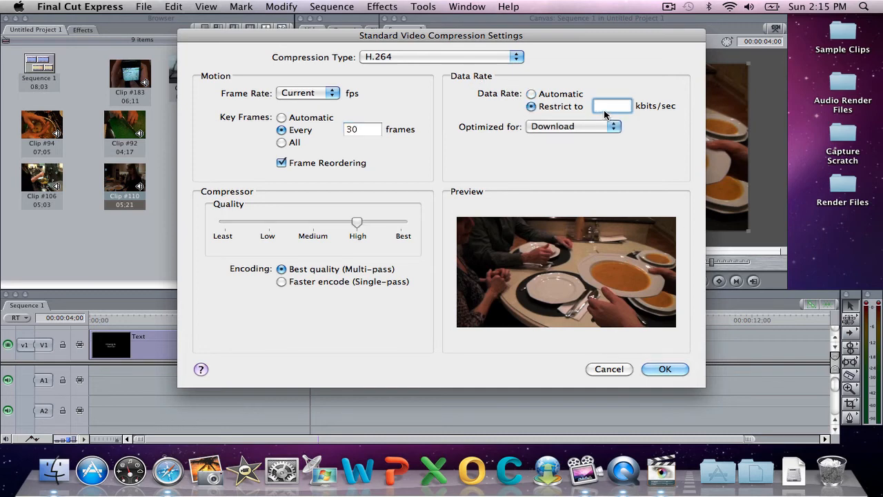
{"action": "type", "text": "1800"}
{"action": "left_click", "coordinate": [665, 369]}
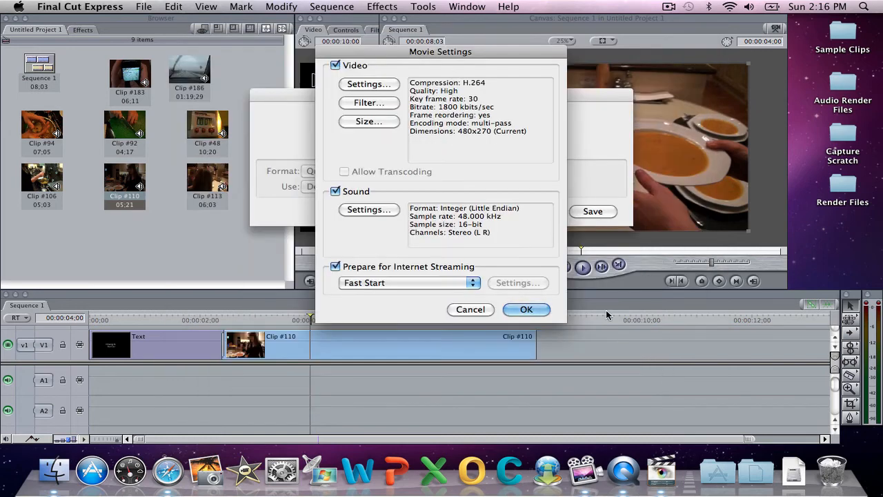
Set the export dimensions to HD 1280 x 720 16:9 with Deinterlace Source Video enabled, and save the movie.
{"action": "left_click", "coordinate": [360, 122]}
{"action": "left_click", "coordinate": [363, 104]}
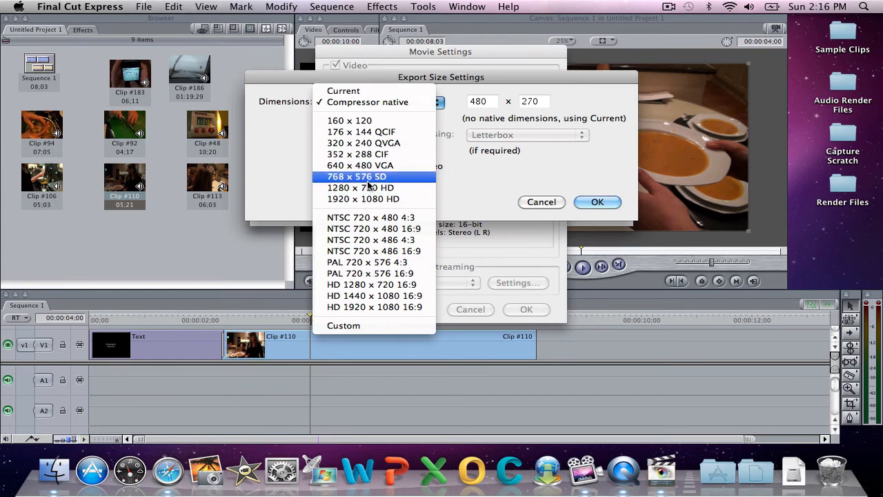
{"action": "left_click", "coordinate": [380, 288]}
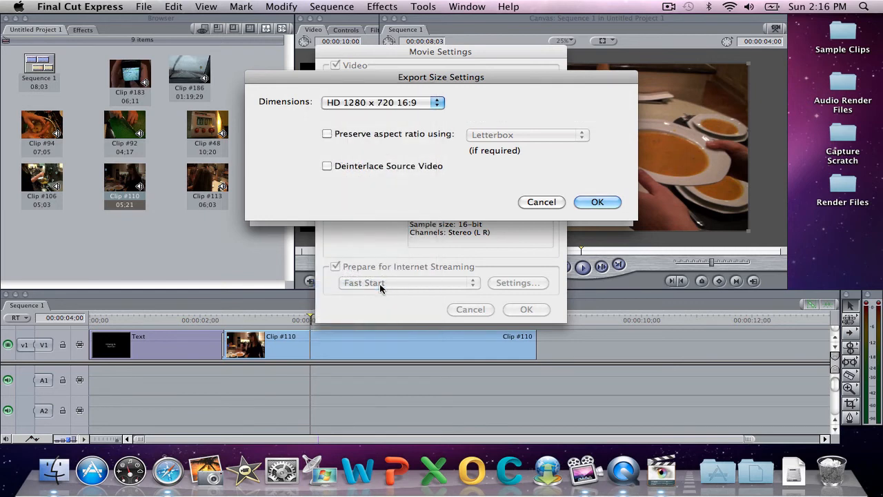
{"action": "left_click", "coordinate": [327, 165]}
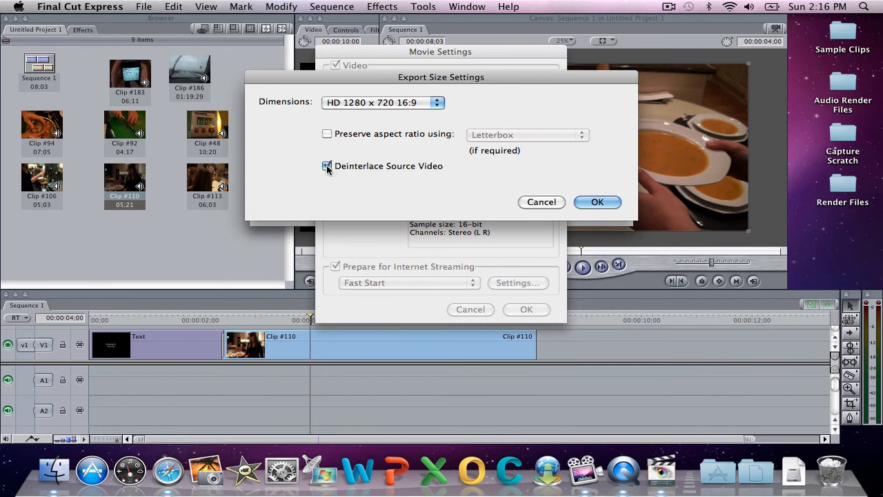
{"action": "left_click", "coordinate": [588, 201]}
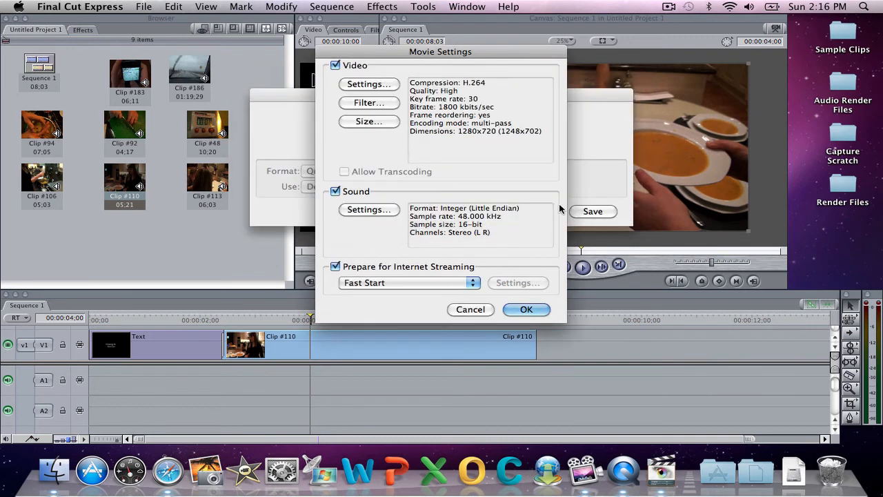
{"action": "left_click", "coordinate": [514, 310]}
{"action": "left_click", "coordinate": [604, 213]}
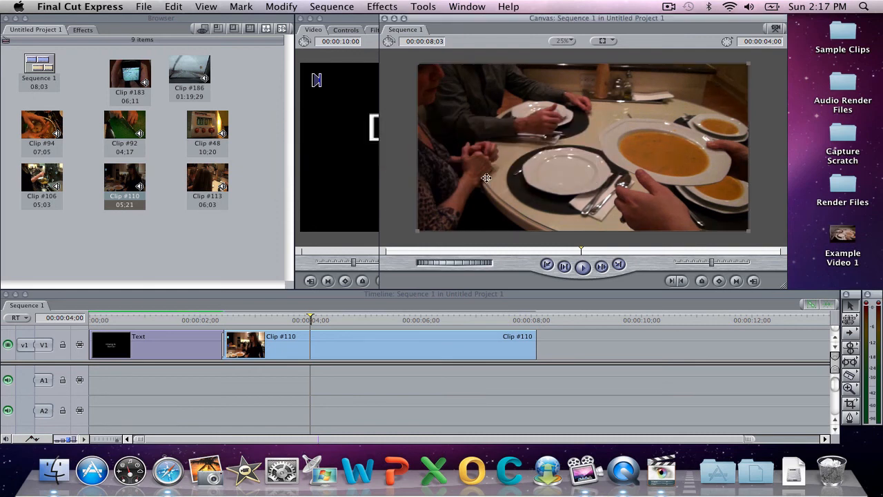
Hide Final Cut Express and move the exported Example Video 1 file to an open area of the desktop.
{"action": "left_click", "coordinate": [114, 7]}
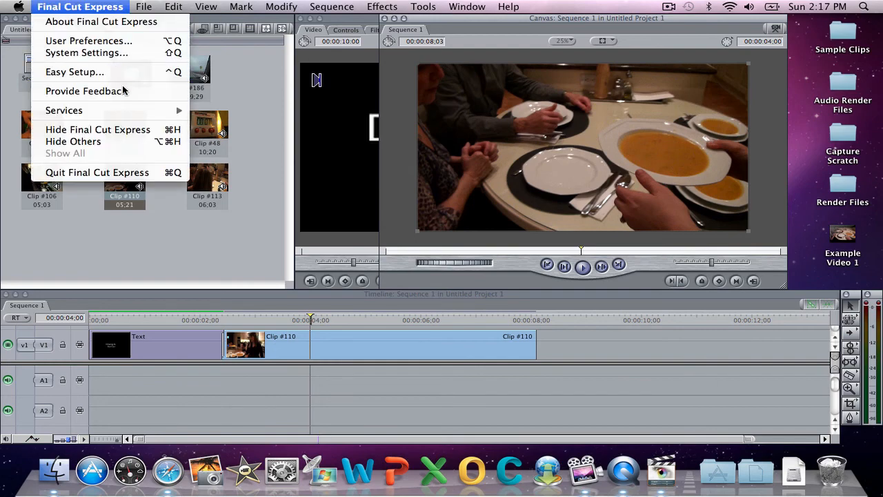
{"action": "left_click", "coordinate": [150, 130]}
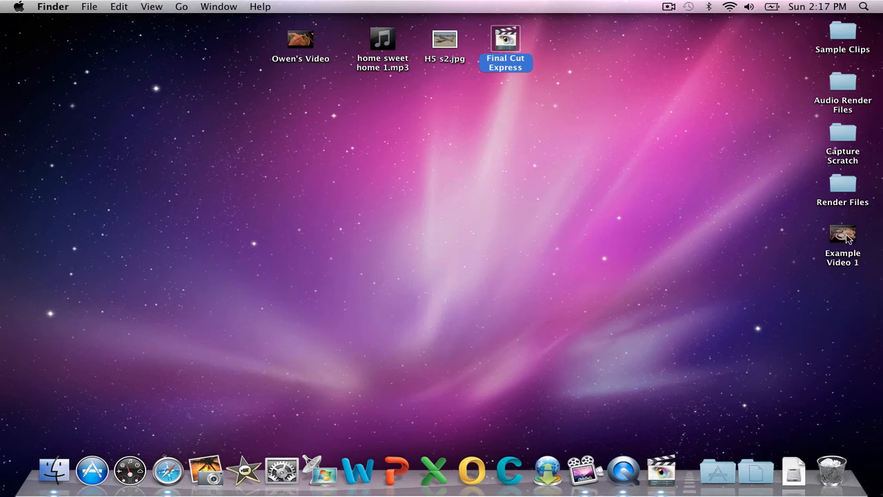
{"action": "left_click_drag", "start_coordinate": [848, 239], "coordinate": [283, 211]}
{"action": "left_click", "coordinate": [379, 208]}
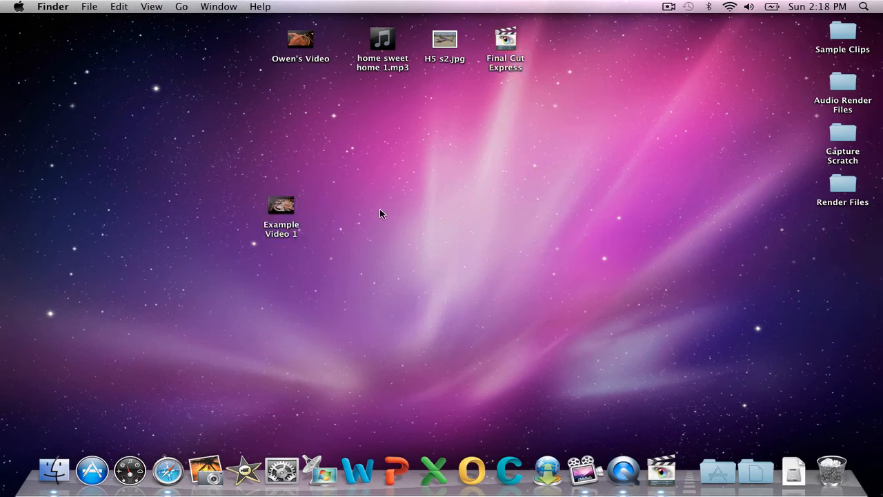
Open Example Video 1 in QuickTime Player, play it in full screen, and close the movie.
{"action": "double_click", "coordinate": [283, 211]}
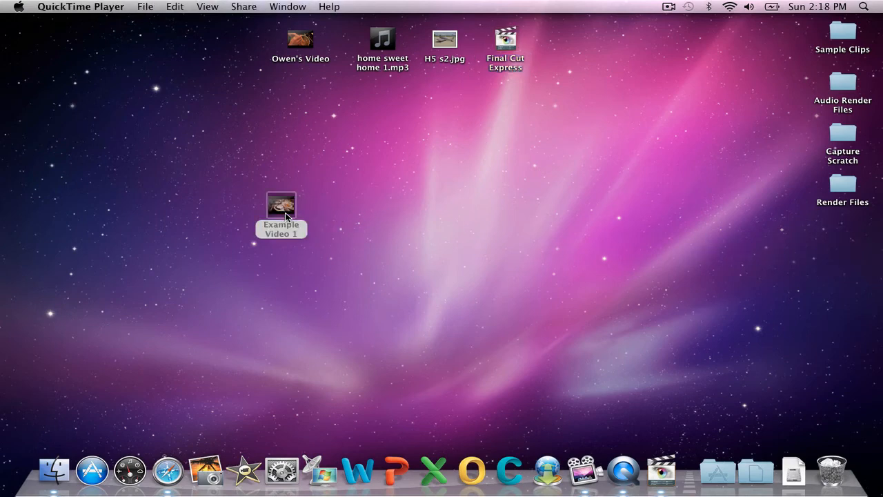
{"action": "left_click", "coordinate": [208, 7]}
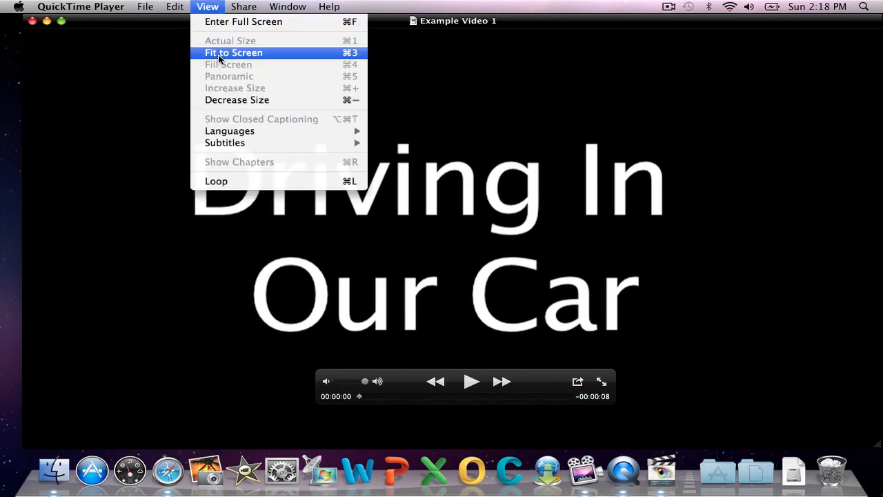
{"action": "left_click", "coordinate": [219, 59]}
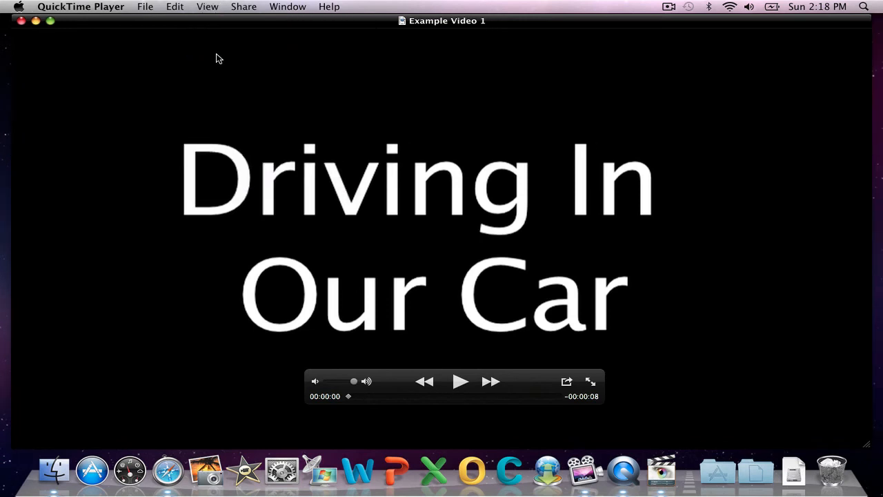
{"action": "left_click", "coordinate": [207, 8]}
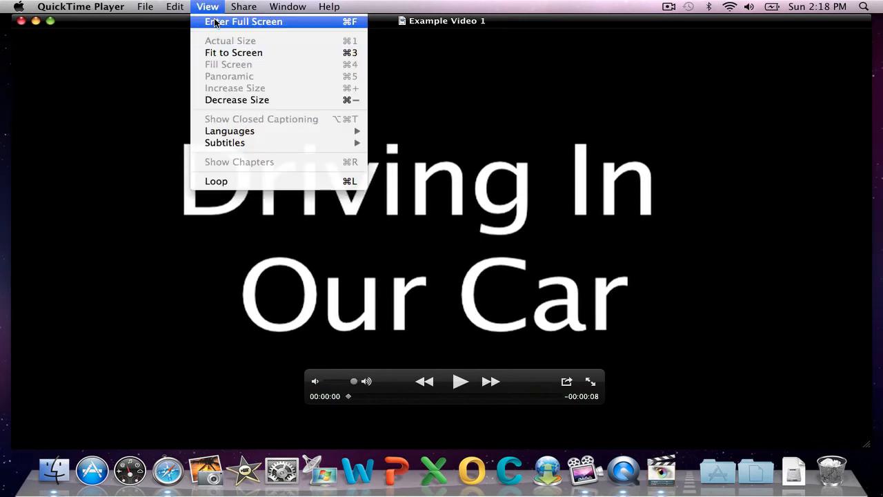
{"action": "left_click", "coordinate": [215, 23]}
{"action": "key", "text": "space"}
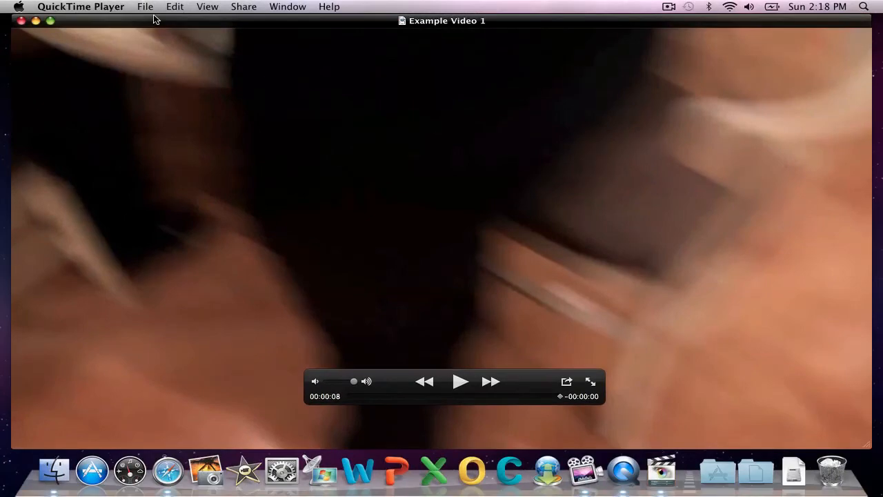
{"action": "left_click", "coordinate": [21, 21]}
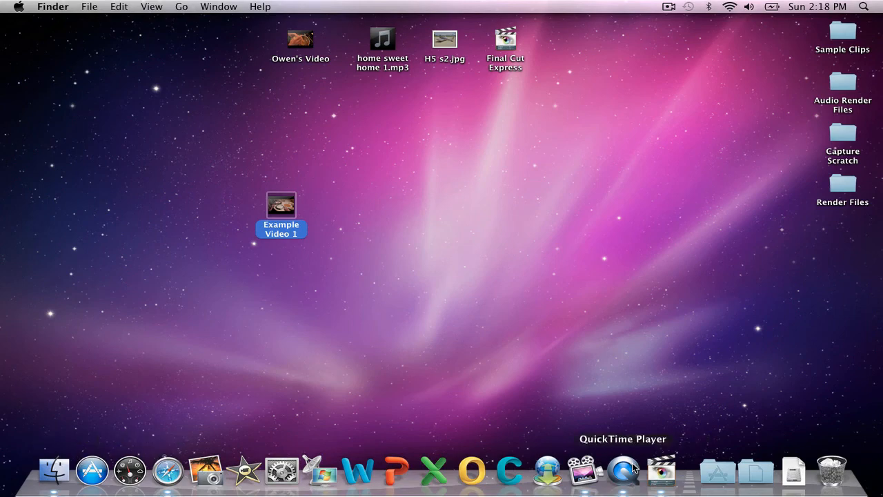
{"action": "left_click", "coordinate": [660, 469]}
{"action": "left_click", "coordinate": [73, 7]}
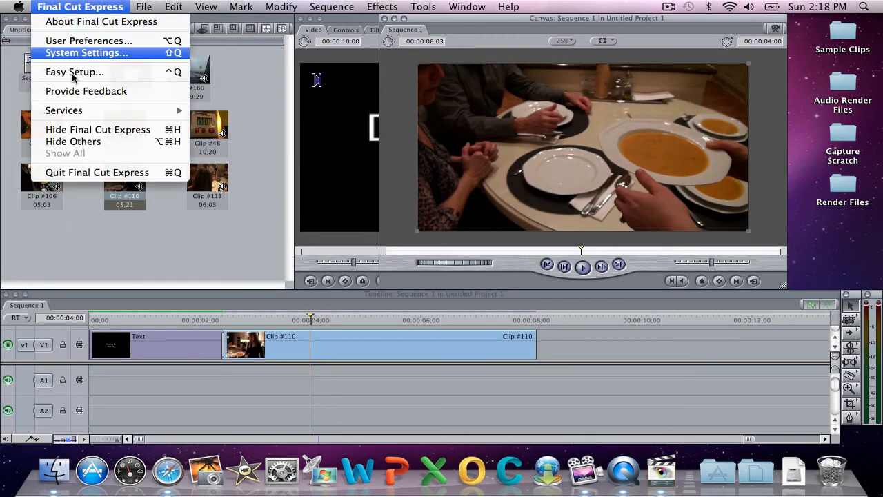
{"action": "left_click", "coordinate": [78, 131]}
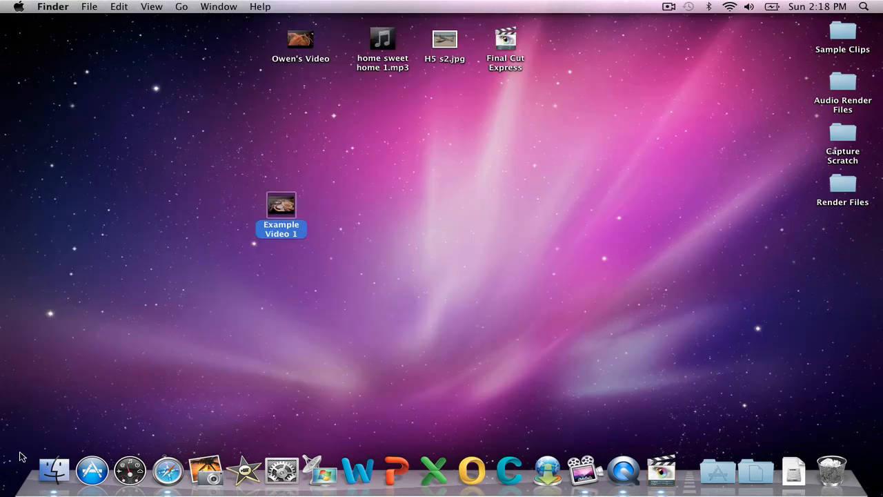
Locate iDVD in the Applications folder using Finder, and close the Finder window.
{"action": "left_click", "coordinate": [59, 475]}
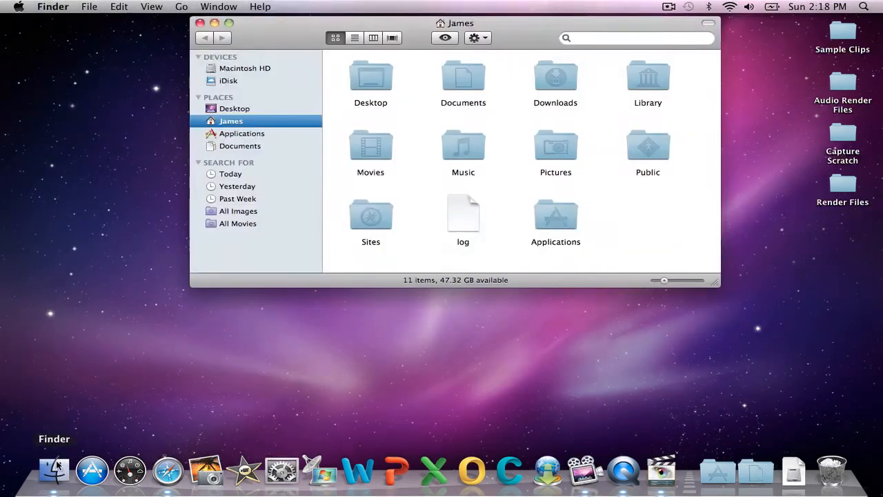
{"action": "left_click", "coordinate": [242, 133]}
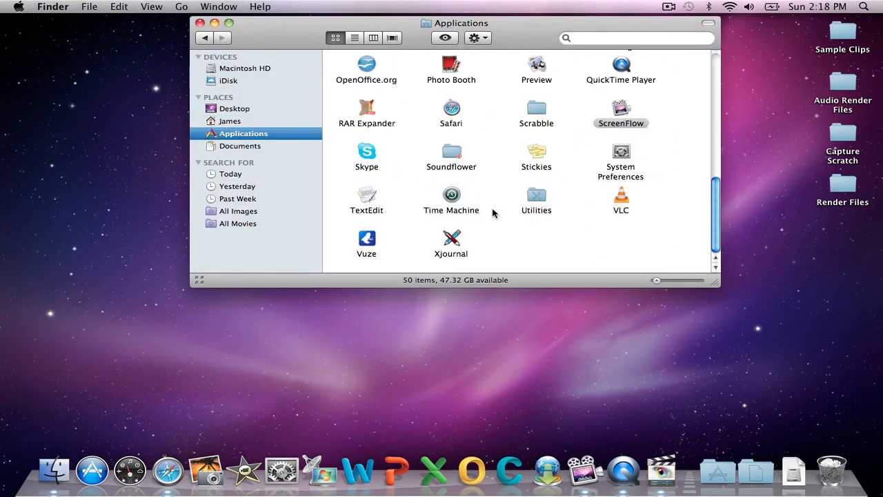
{"action": "scroll", "coordinate": [493, 211], "scroll_direction": "up", "scroll_amount": 10}
{"action": "left_click", "coordinate": [448, 193]}
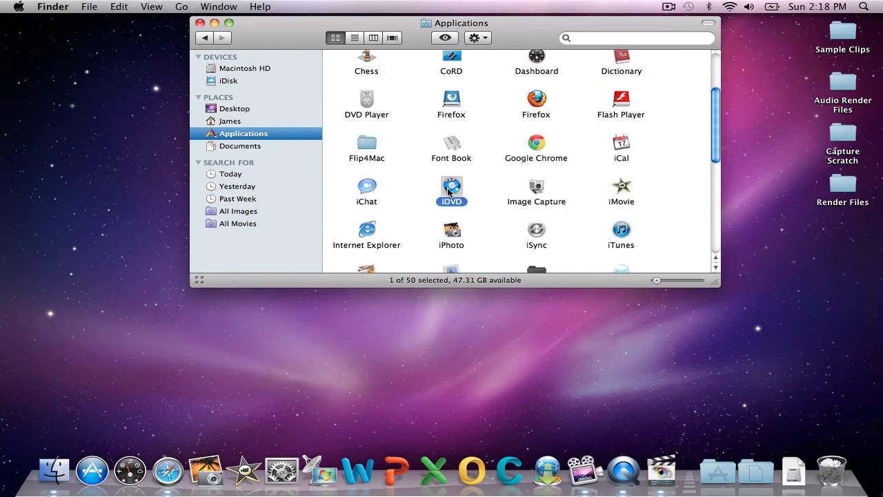
{"action": "left_click", "coordinate": [200, 24]}
{"action": "left_click", "coordinate": [651, 342]}
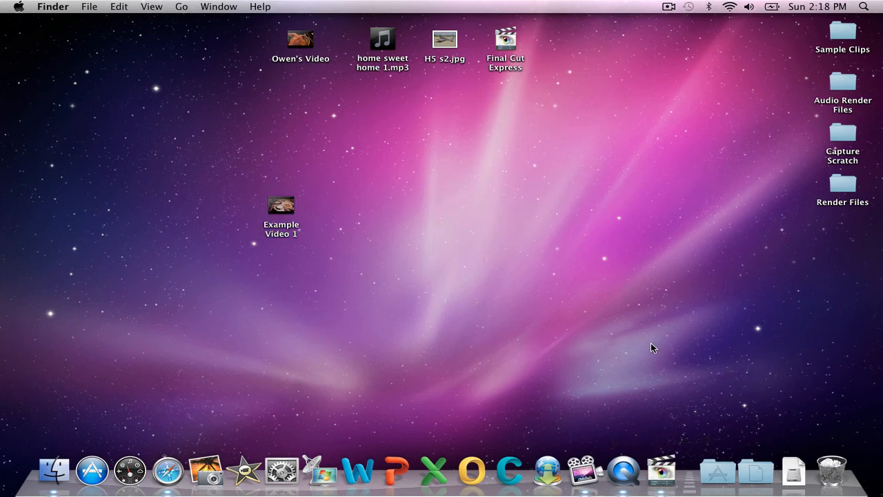